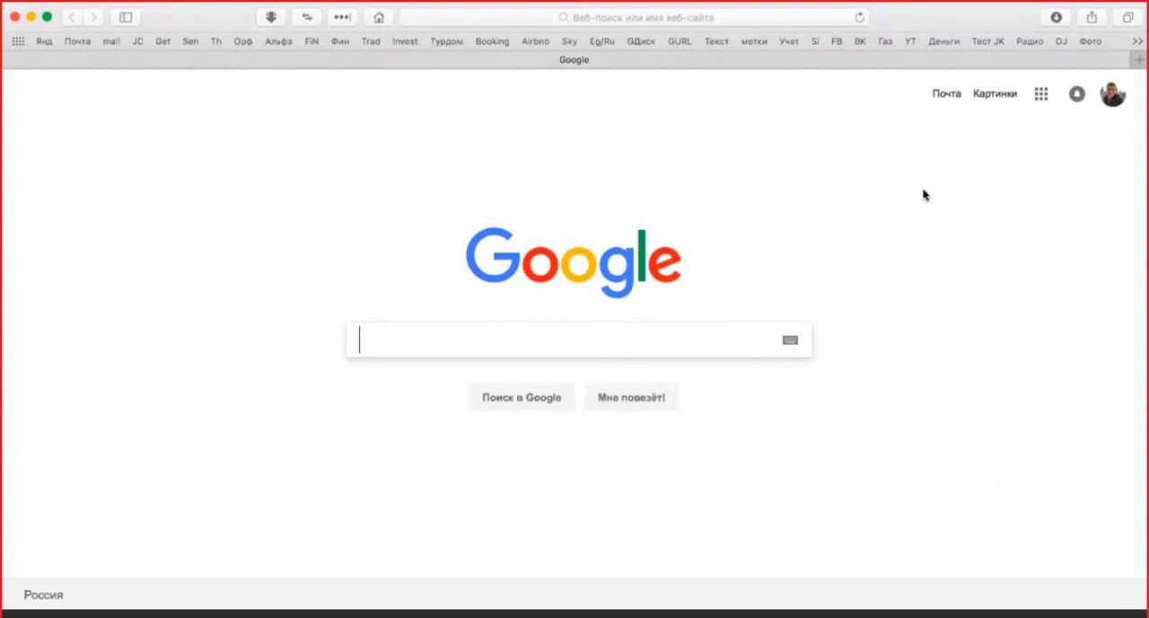
Search Google for "канва"
left_click(1135, 47)
left_click(680, 165)
type("канва")
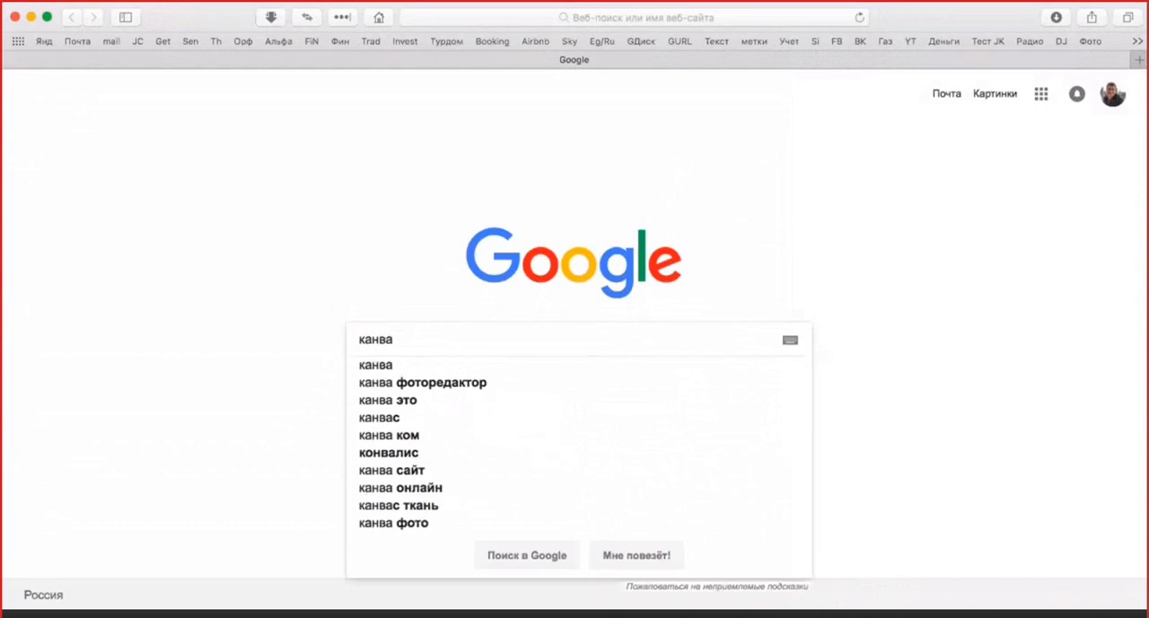
left_click(377, 367)
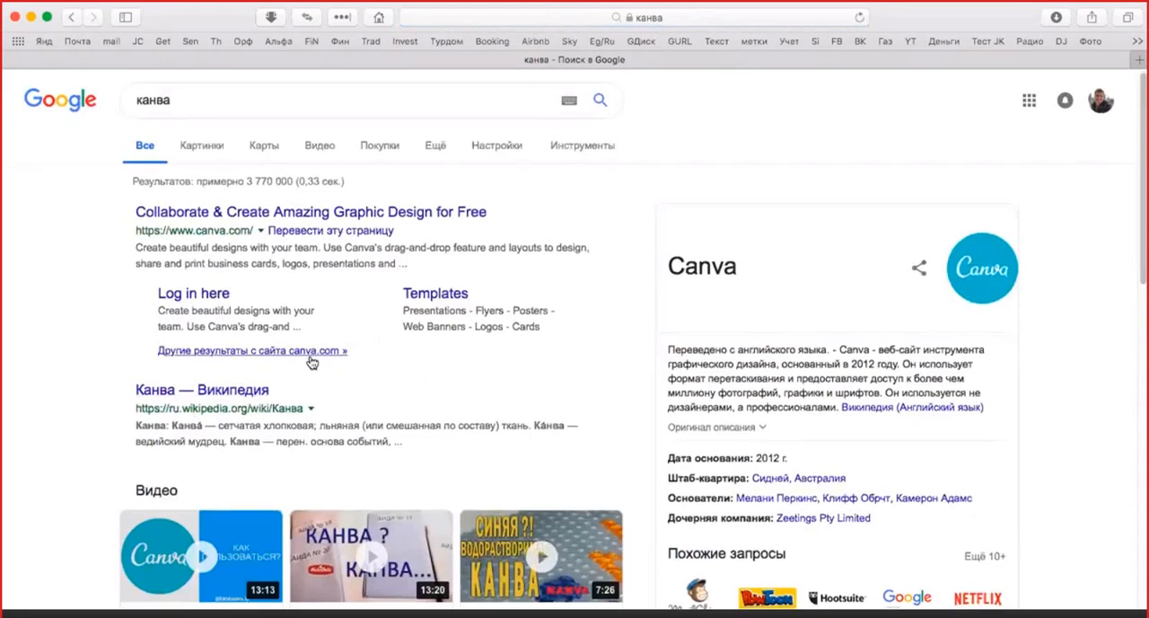
Open the canva.com website from the search results
scroll(310, 361, "down", 4)
scroll(310, 361, "down", 1)
scroll(310, 361, "down", 6)
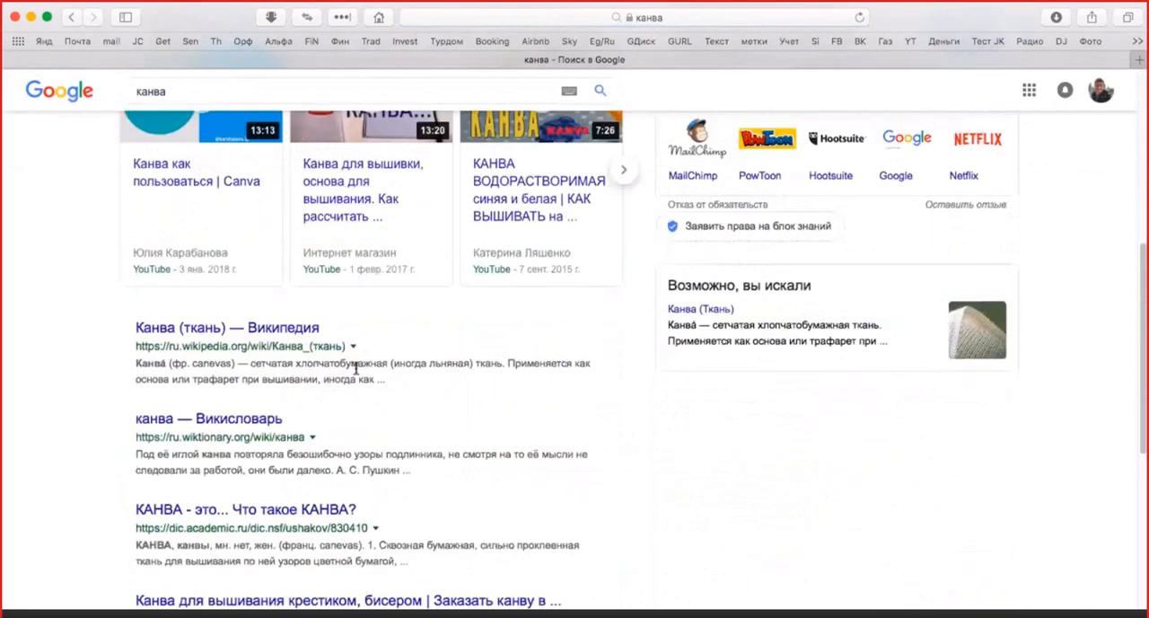
scroll(334, 376, "down", 3)
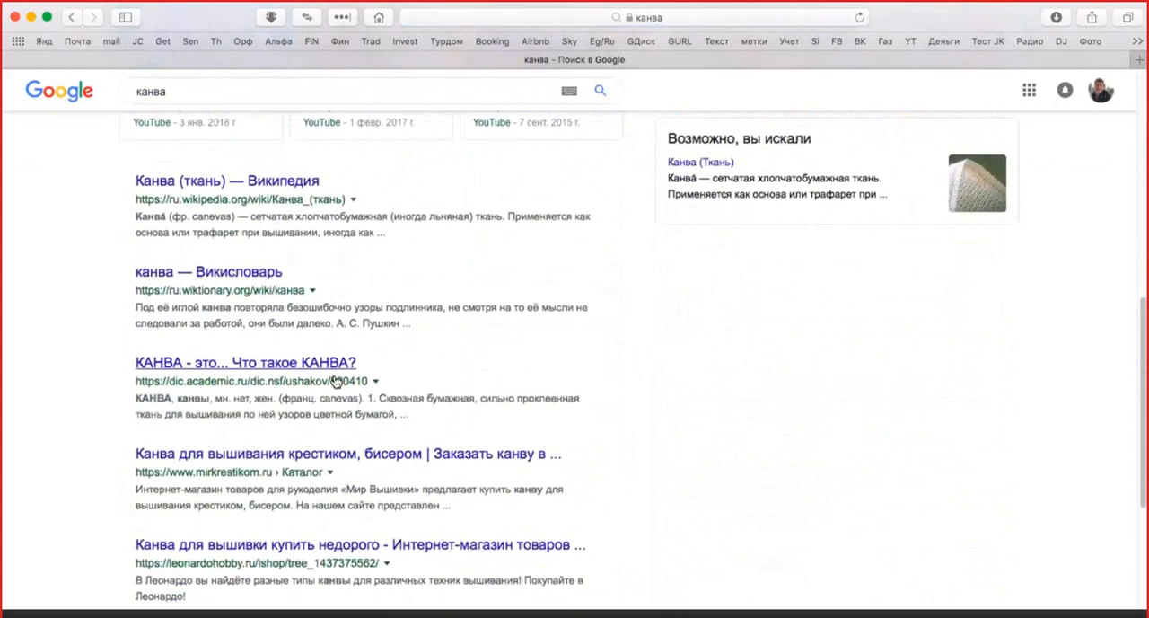
scroll(334, 381, "down", 6)
scroll(336, 382, "up", 17)
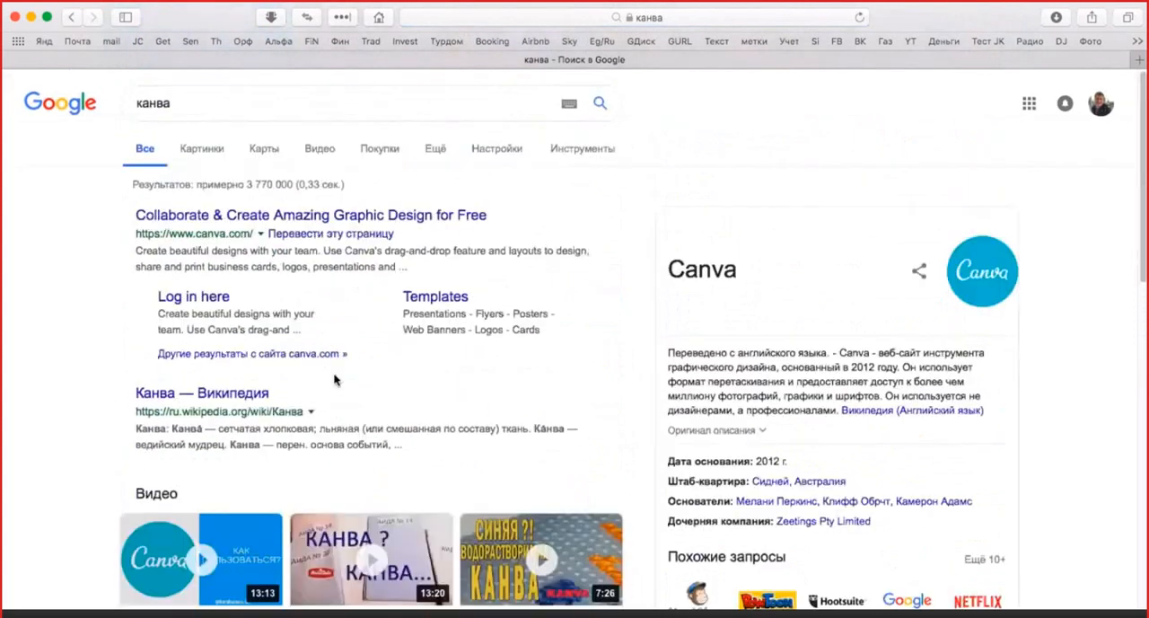
left_click(206, 236)
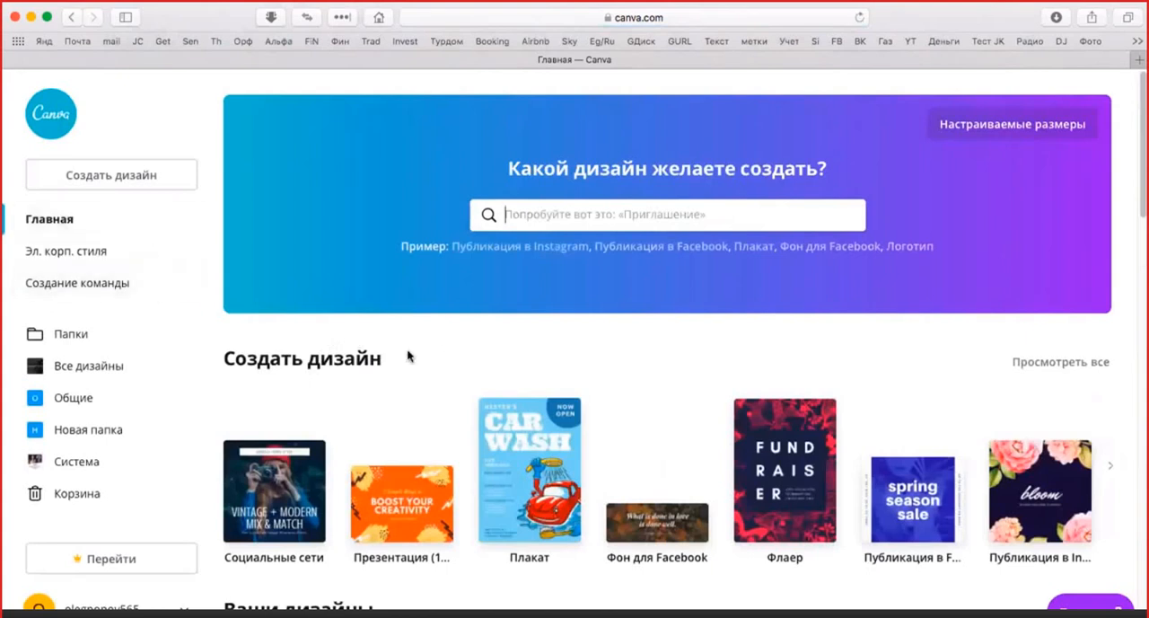
Look through the design types and the existing designs on the Canva home page
scroll(409, 354, "down", 1)
scroll(410, 359, "down", 5)
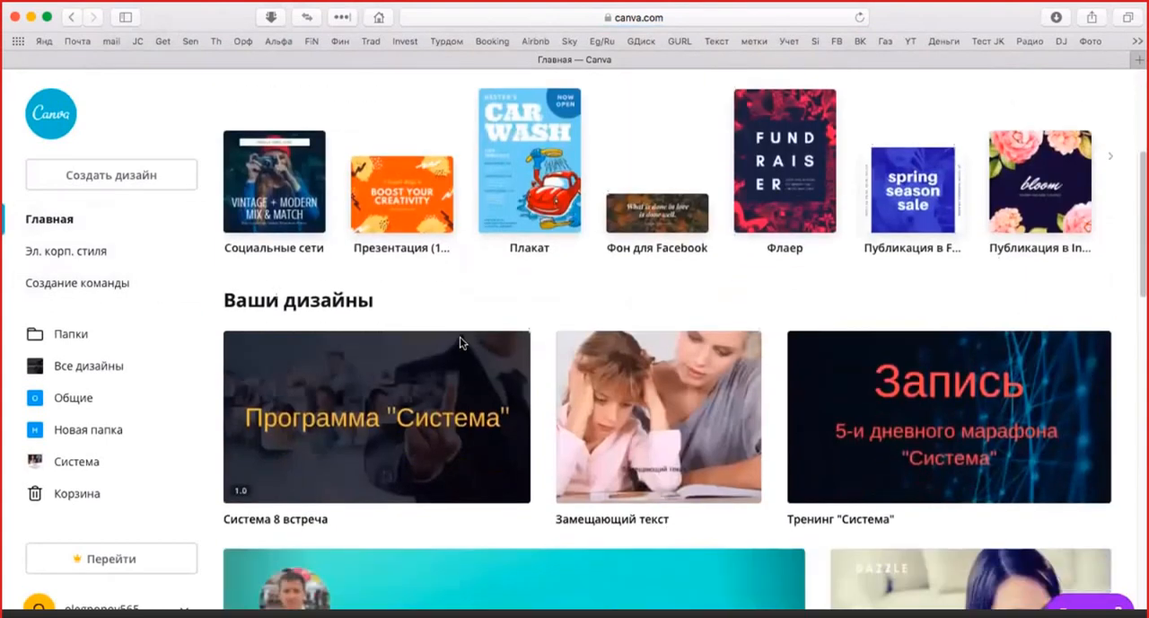
scroll(381, 347, "up", 3)
scroll(379, 341, "down", 10)
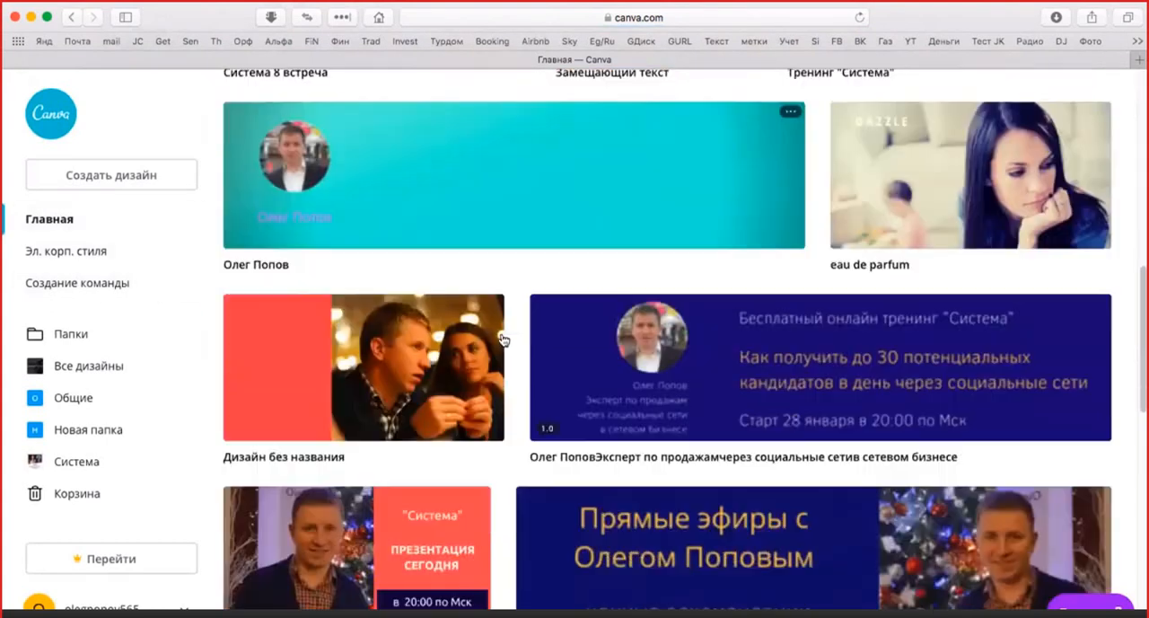
scroll(503, 332, "down", 4)
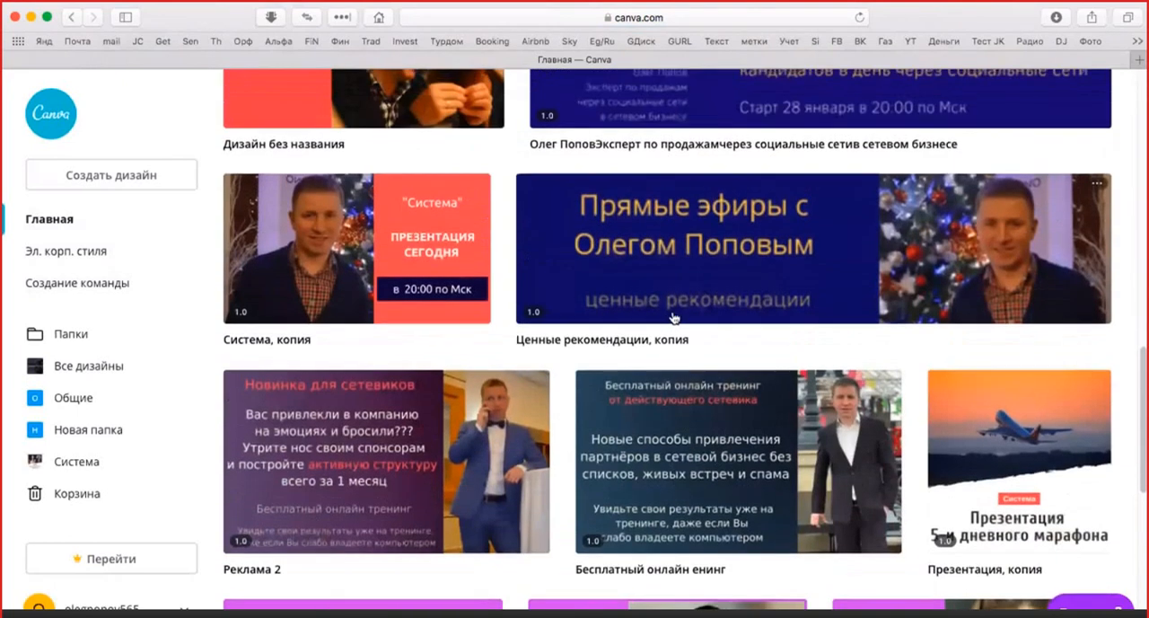
scroll(642, 325, "up", 2)
scroll(642, 325, "up", 3)
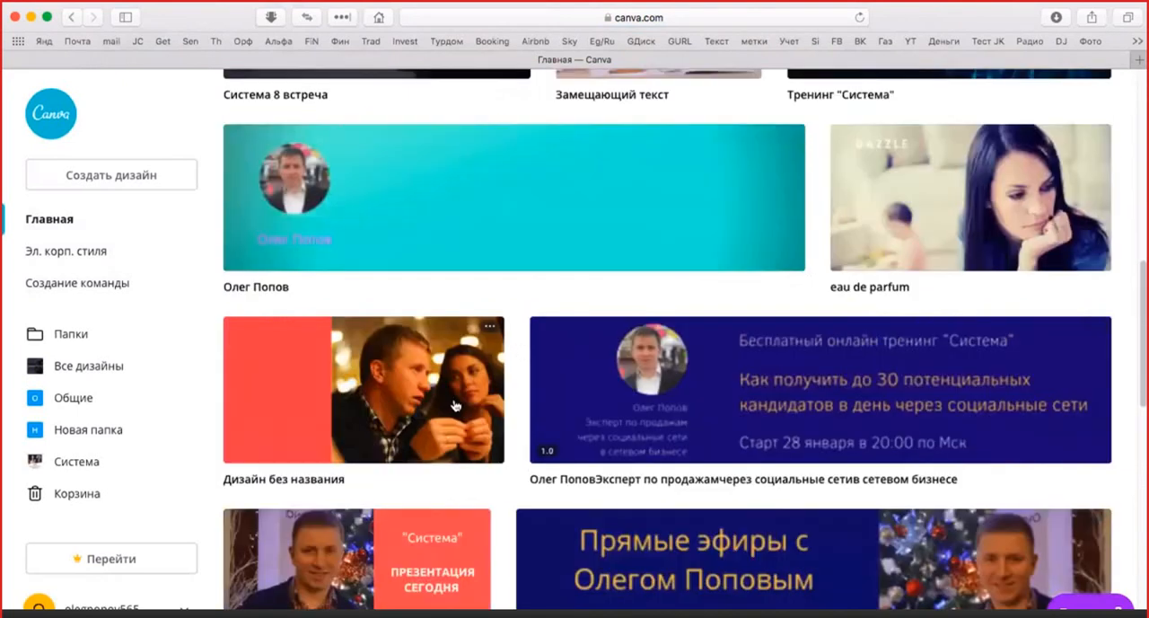
scroll(451, 396, "up", 1)
scroll(386, 377, "up", 1)
scroll(320, 397, "up", 6)
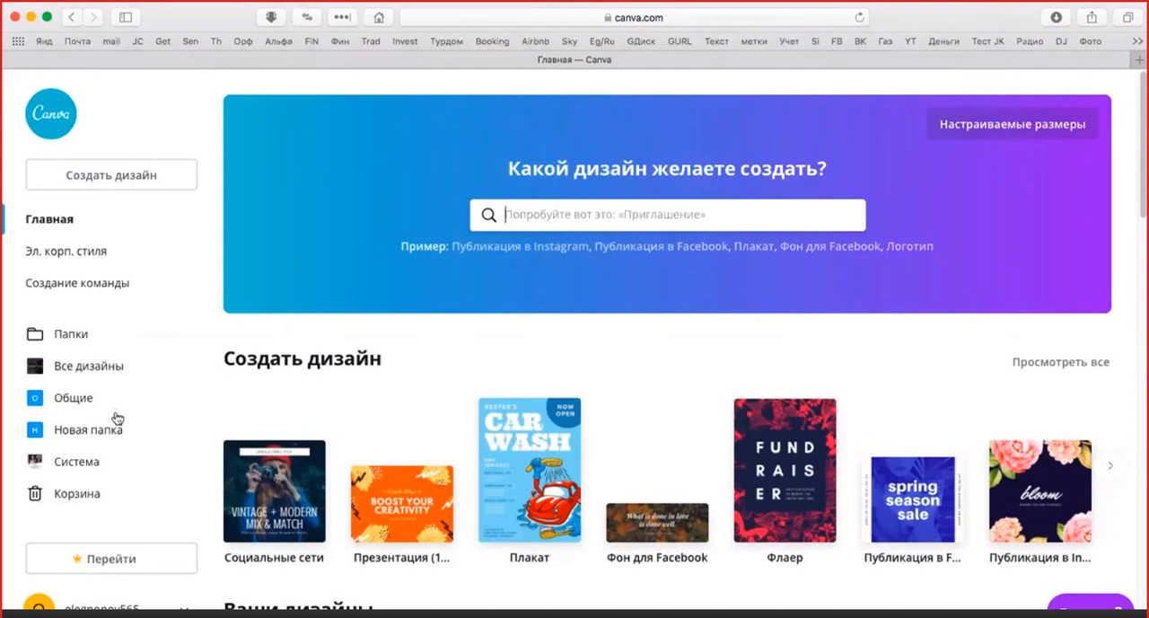
Create a new blank Facebook ad design from the "Реклама" category of design types
left_click(132, 178)
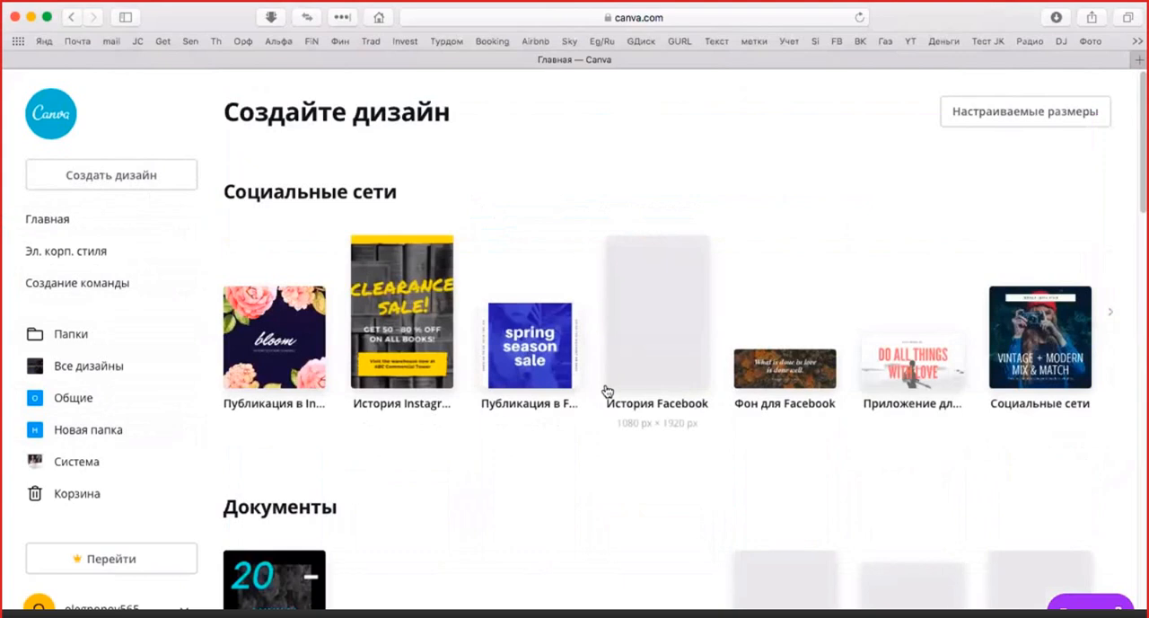
scroll(652, 377, "down", 1)
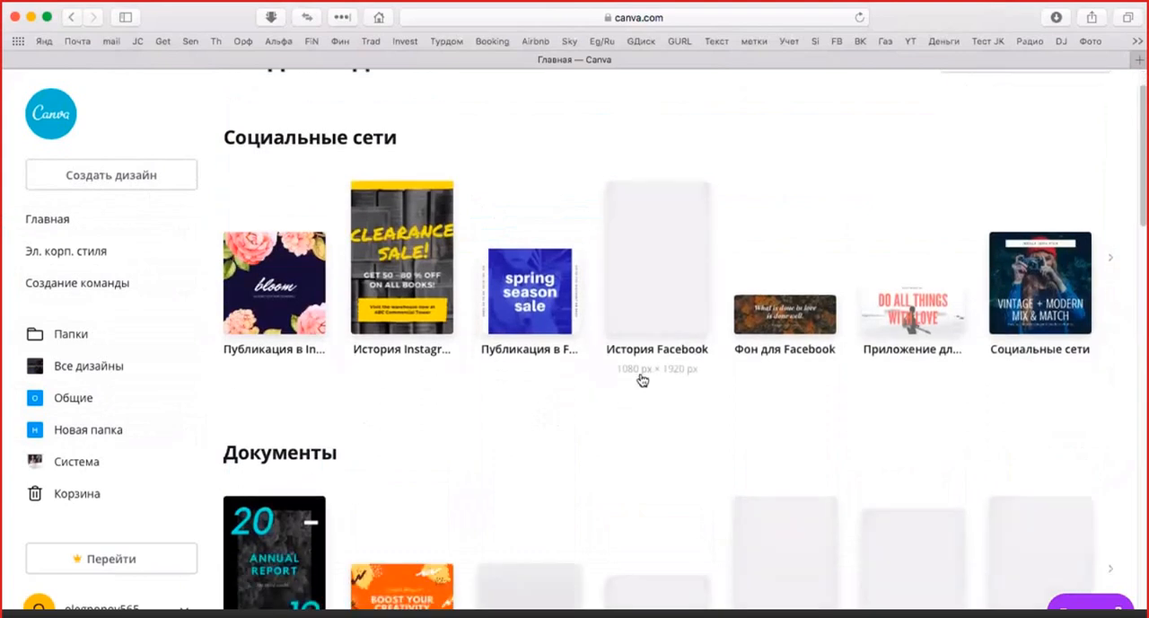
scroll(642, 380, "down", 2)
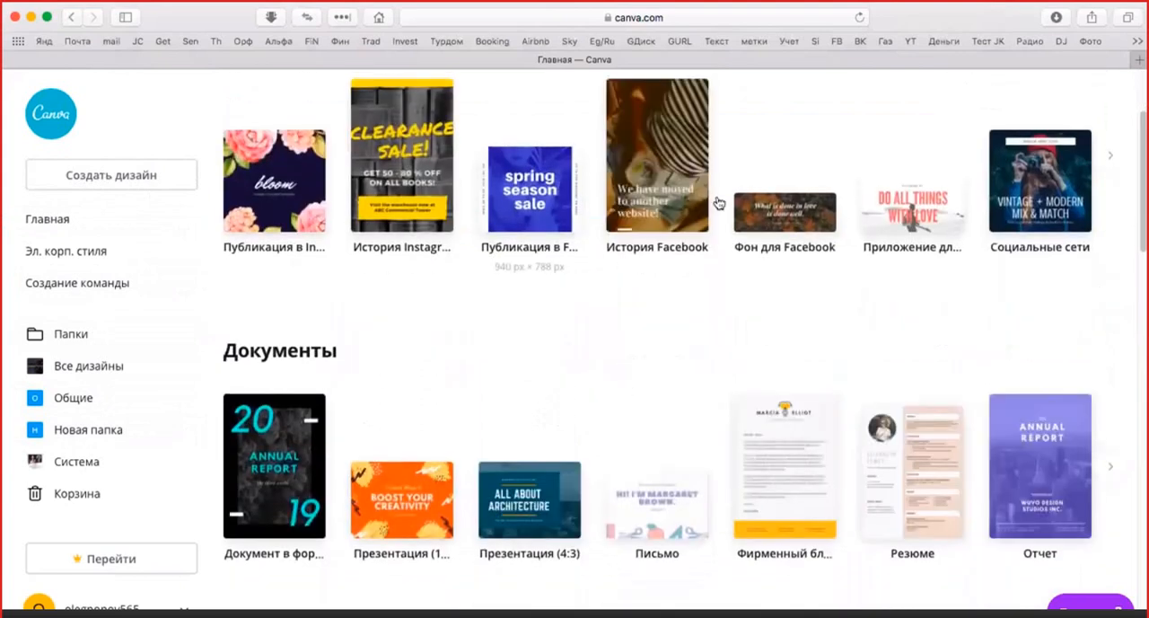
scroll(759, 300, "down", 1)
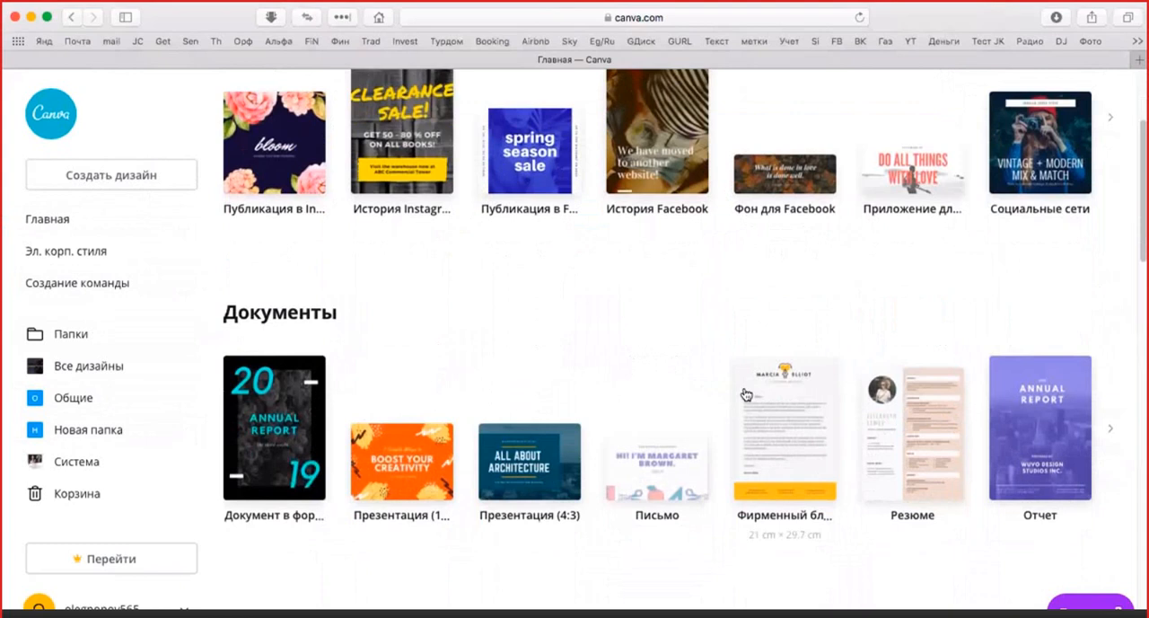
scroll(743, 395, "down", 5)
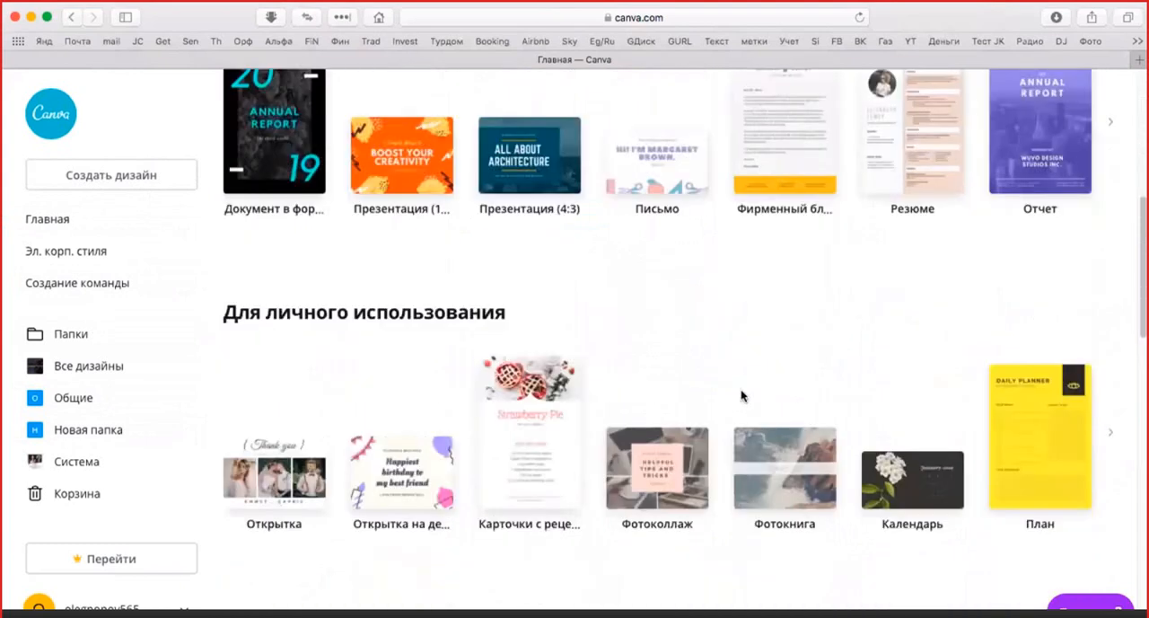
scroll(742, 396, "down", 6)
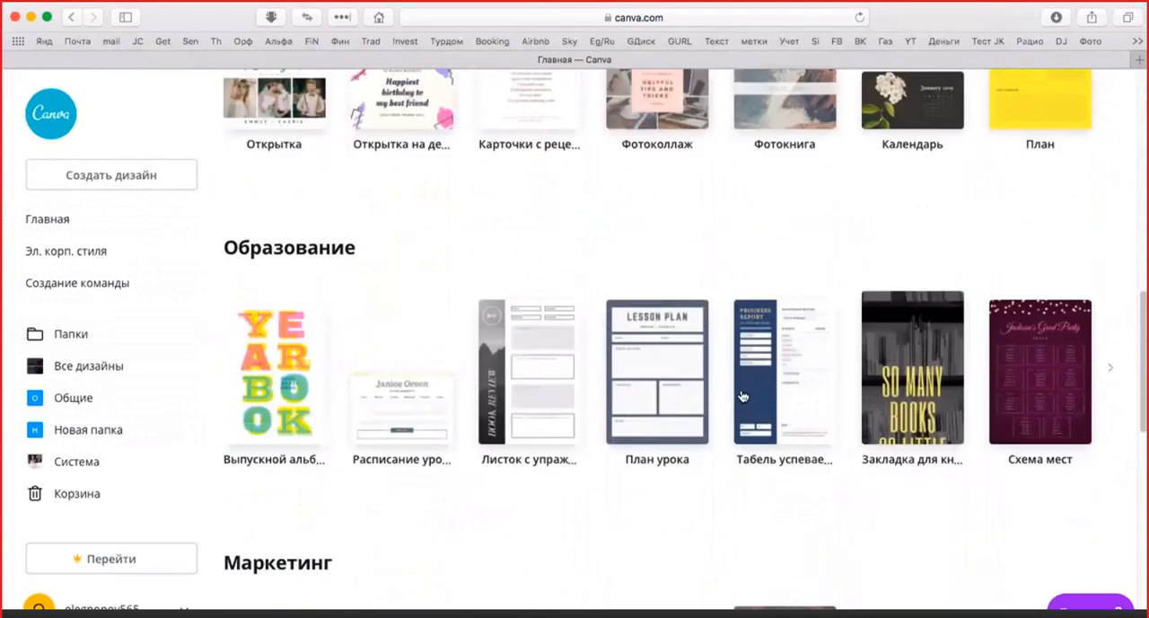
scroll(742, 396, "down", 6)
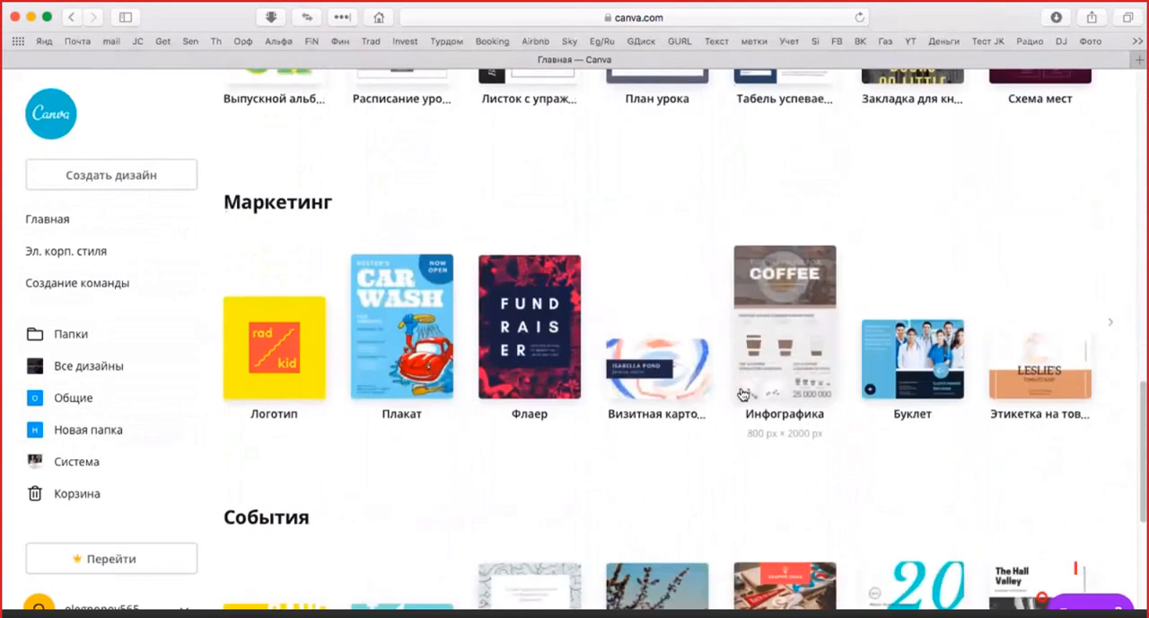
scroll(744, 395, "down", 8)
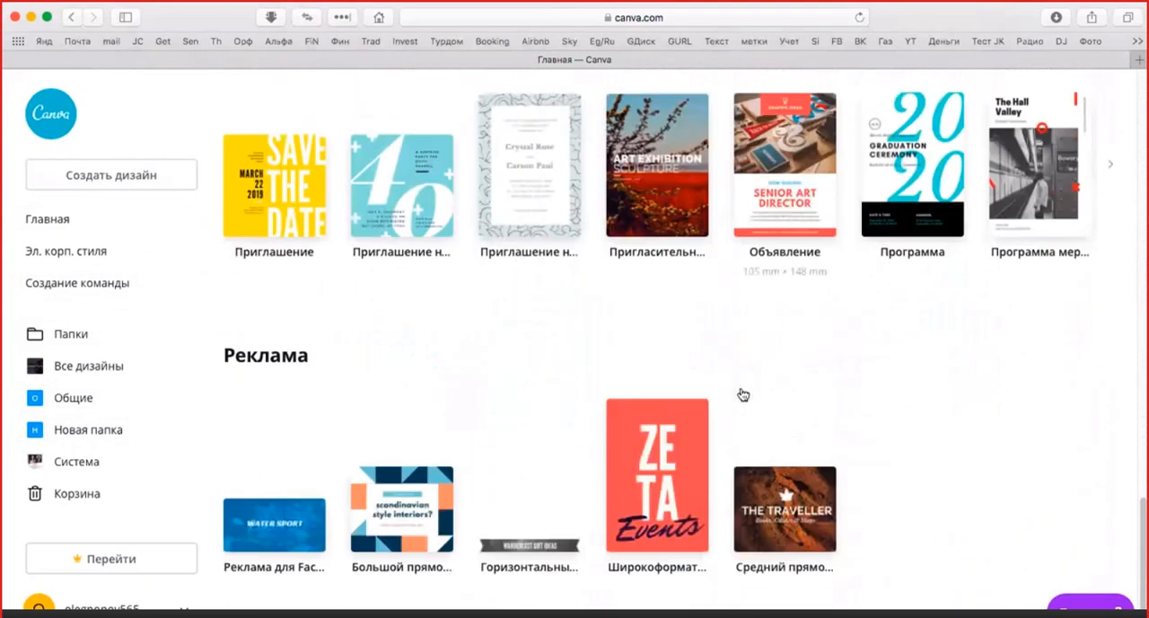
scroll(742, 395, "down", 1)
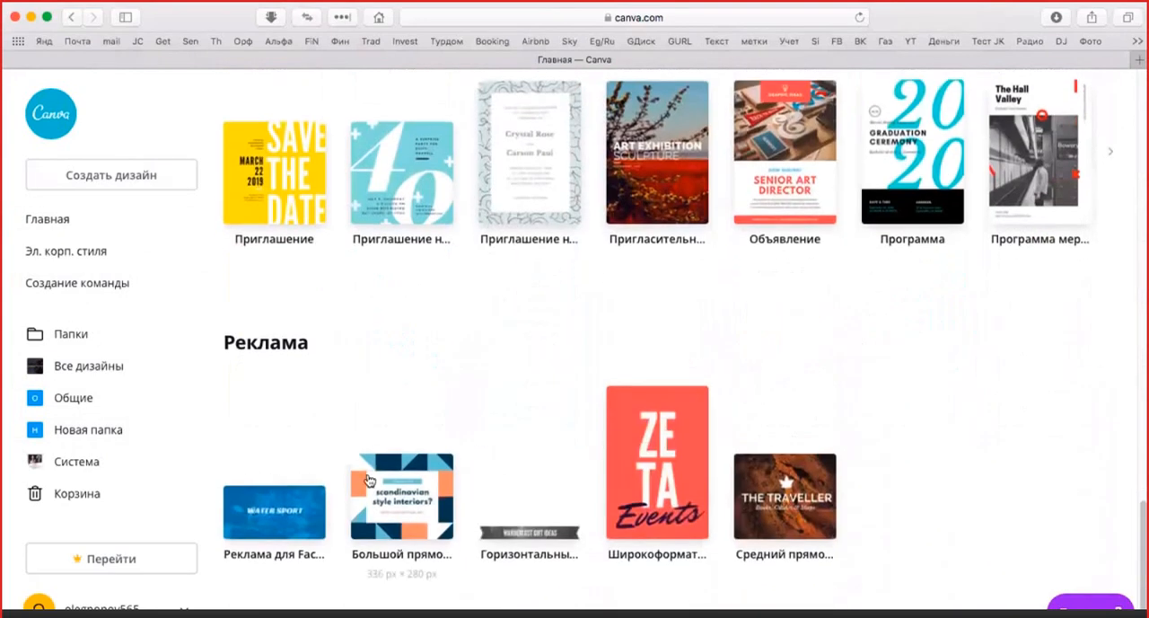
left_click(280, 520)
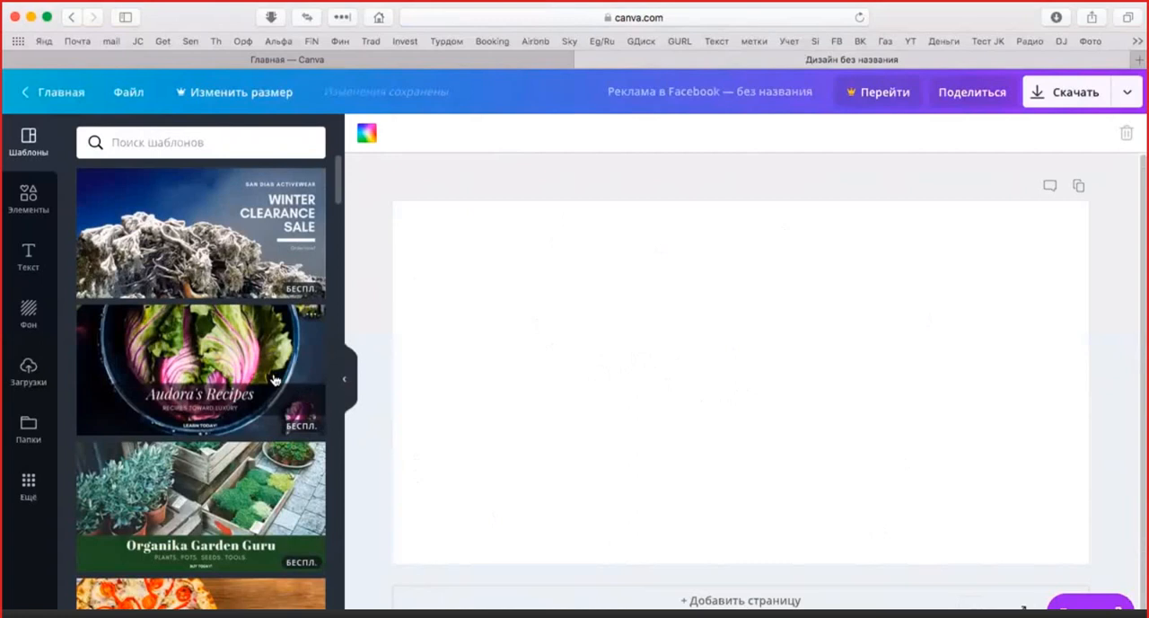
Start an image upload to the design's uploads and open the desktop folder "Для постов" to choose from
left_click(27, 370)
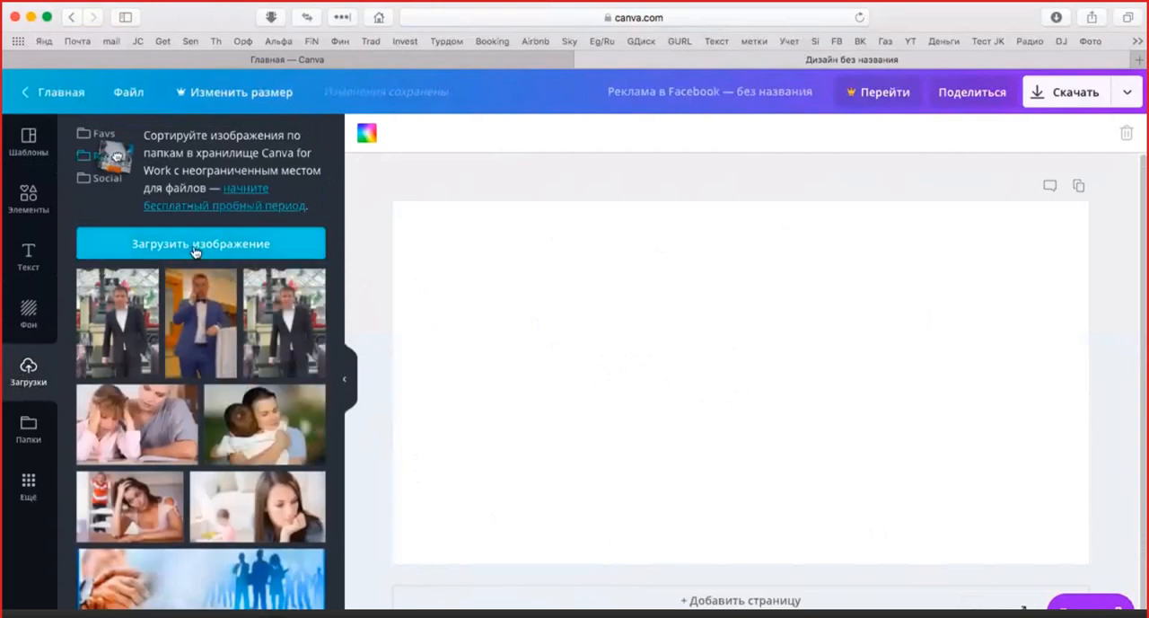
left_click(195, 247)
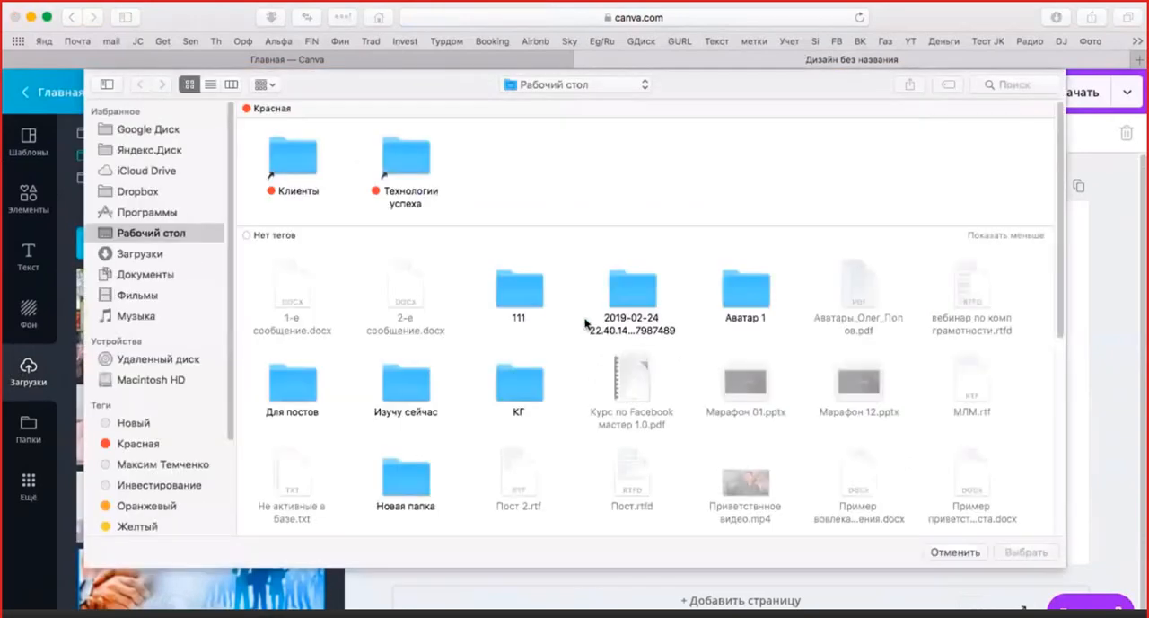
scroll(585, 323, "down", 5)
scroll(539, 323, "up", 5)
scroll(482, 327, "down", 1)
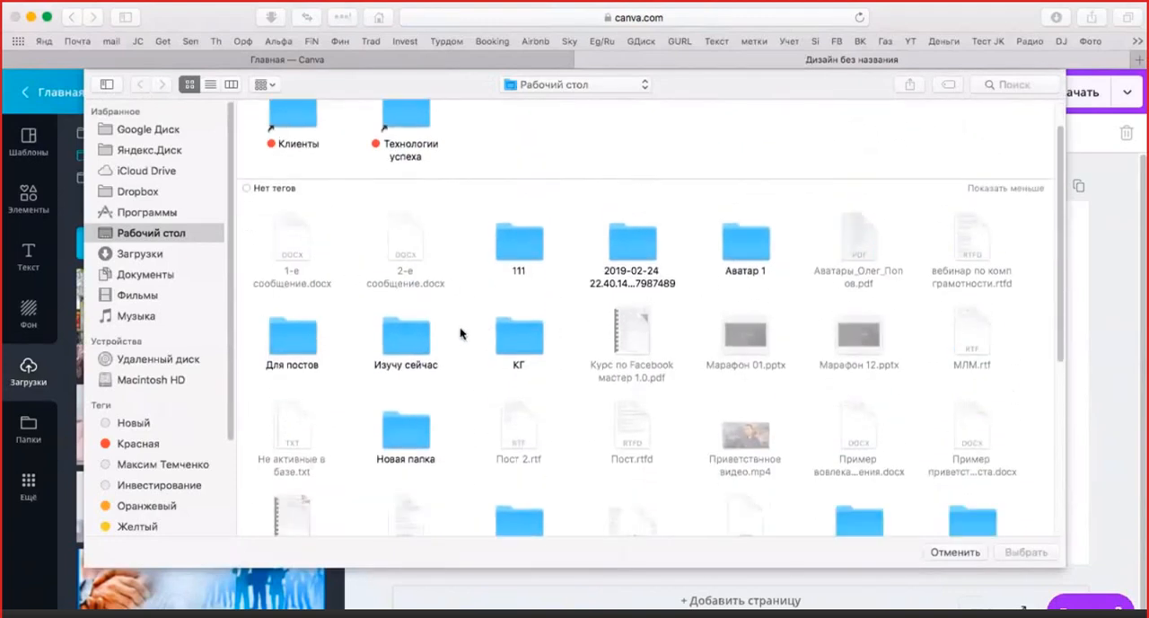
scroll(461, 331, "up", 1)
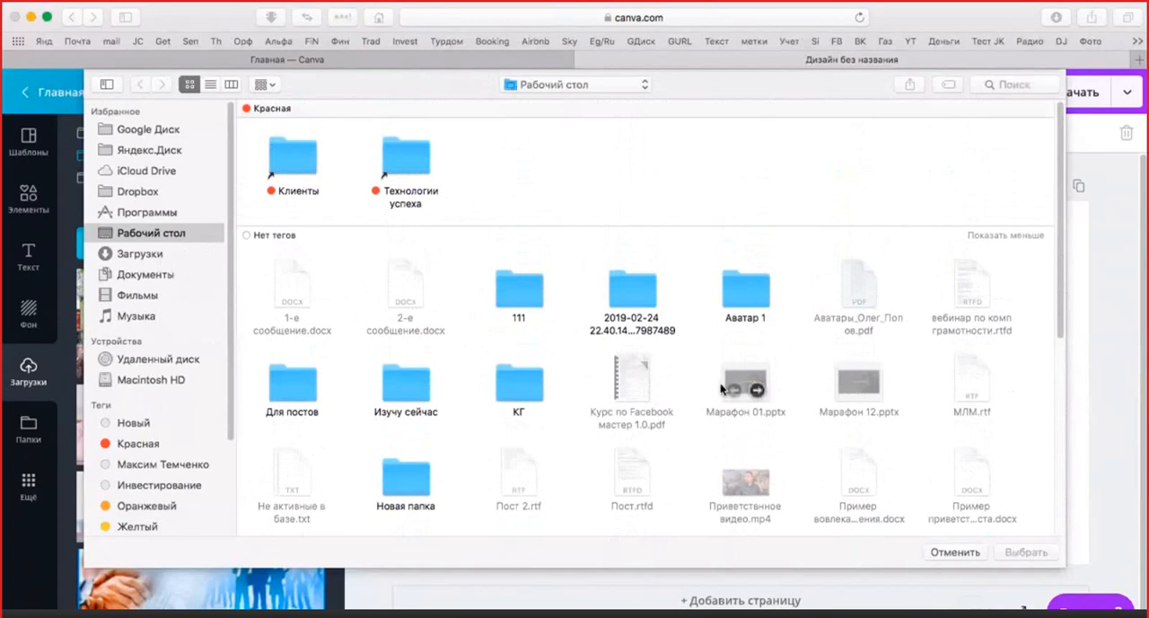
double_click(295, 378)
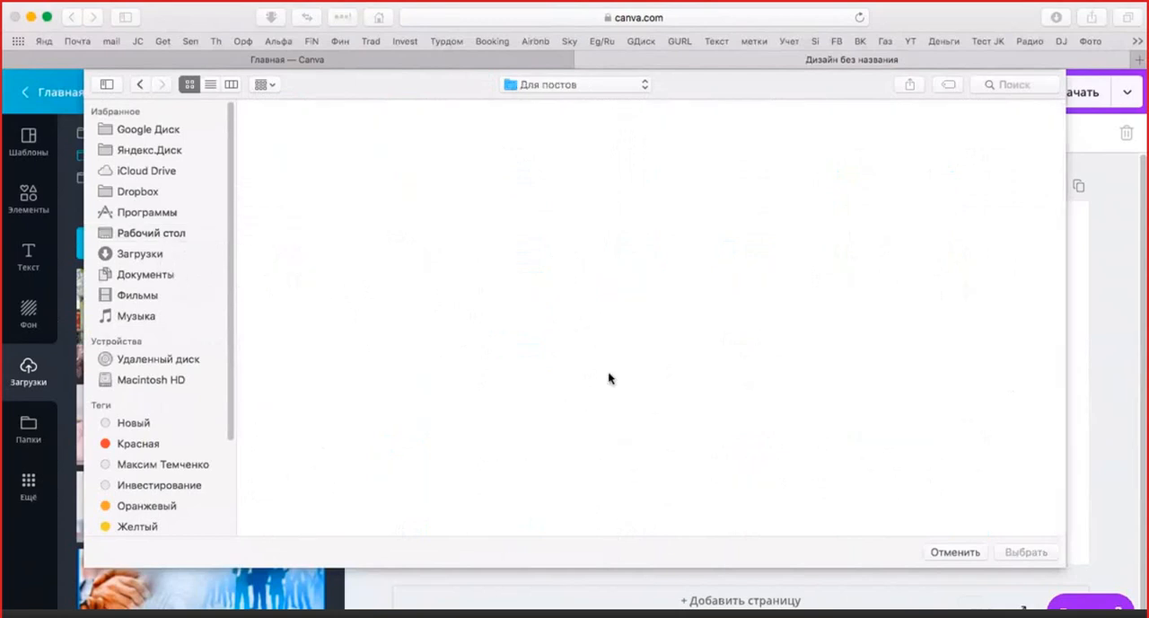
Upload the photo ipad-schools.jpg from the "Для постов" folder
scroll(727, 352, "down", 5)
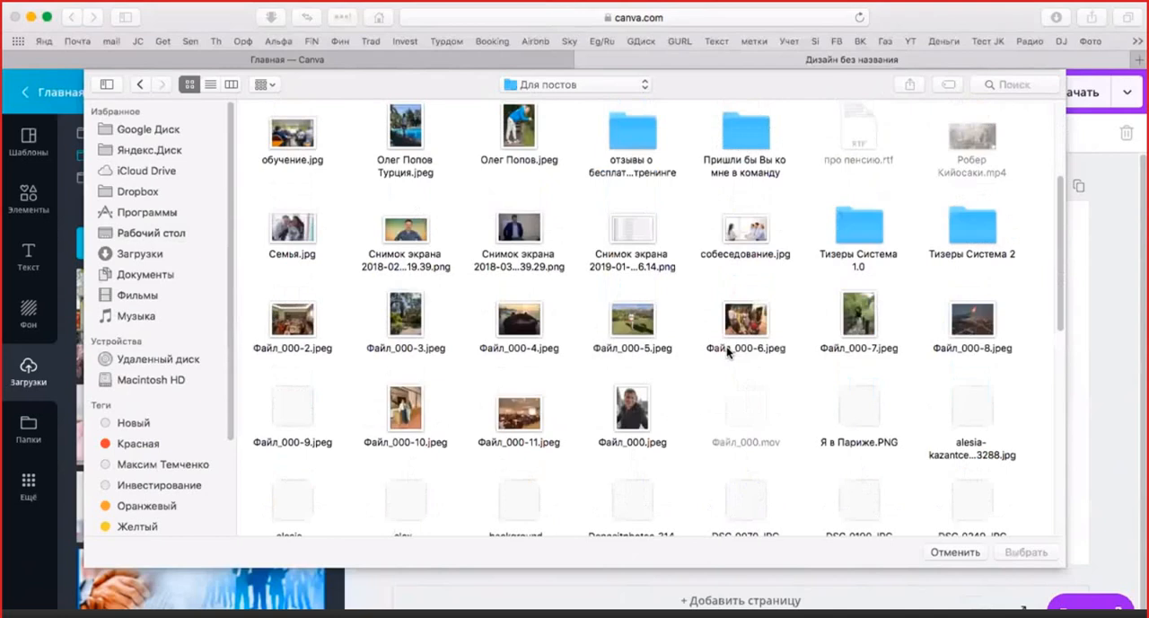
scroll(727, 352, "down", 8)
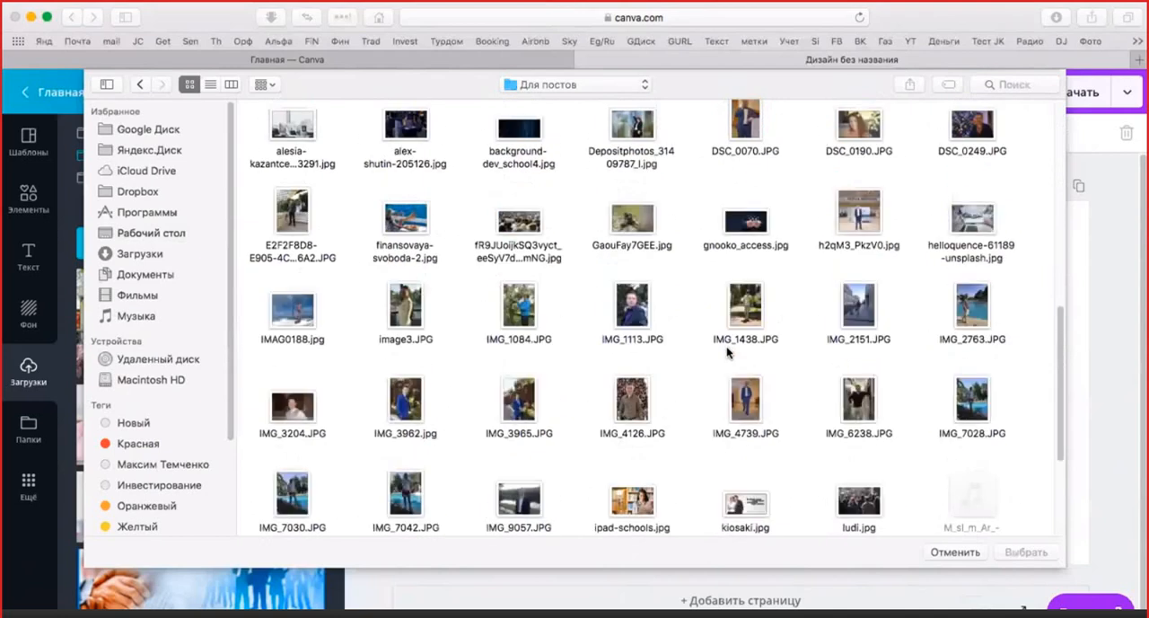
scroll(727, 352, "down", 5)
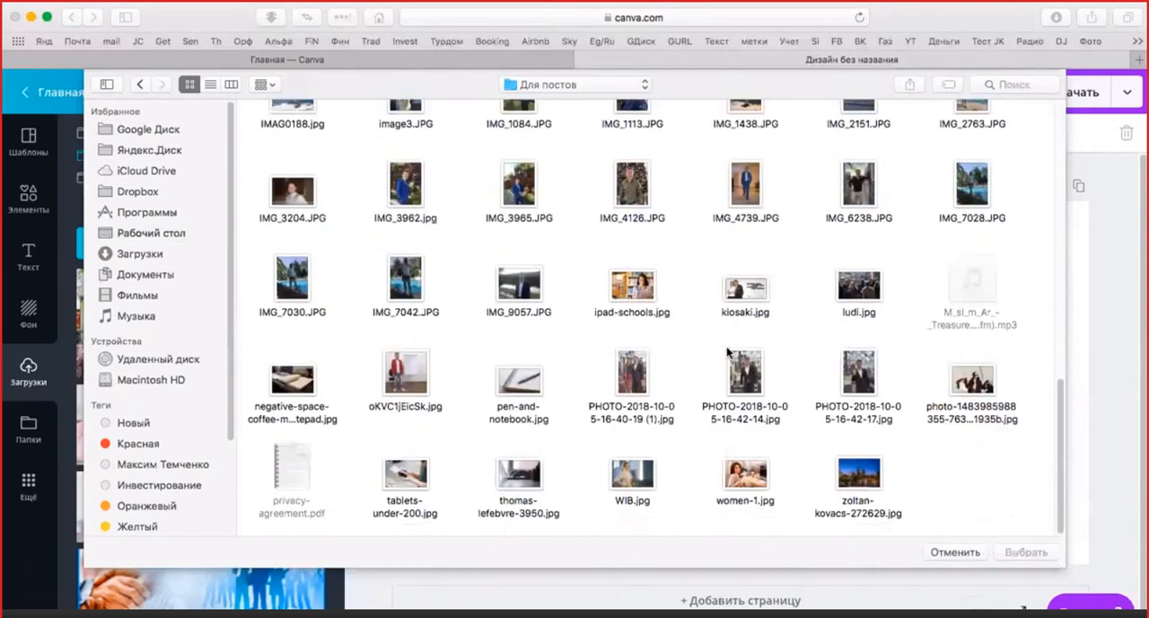
scroll(721, 361, "up", 2)
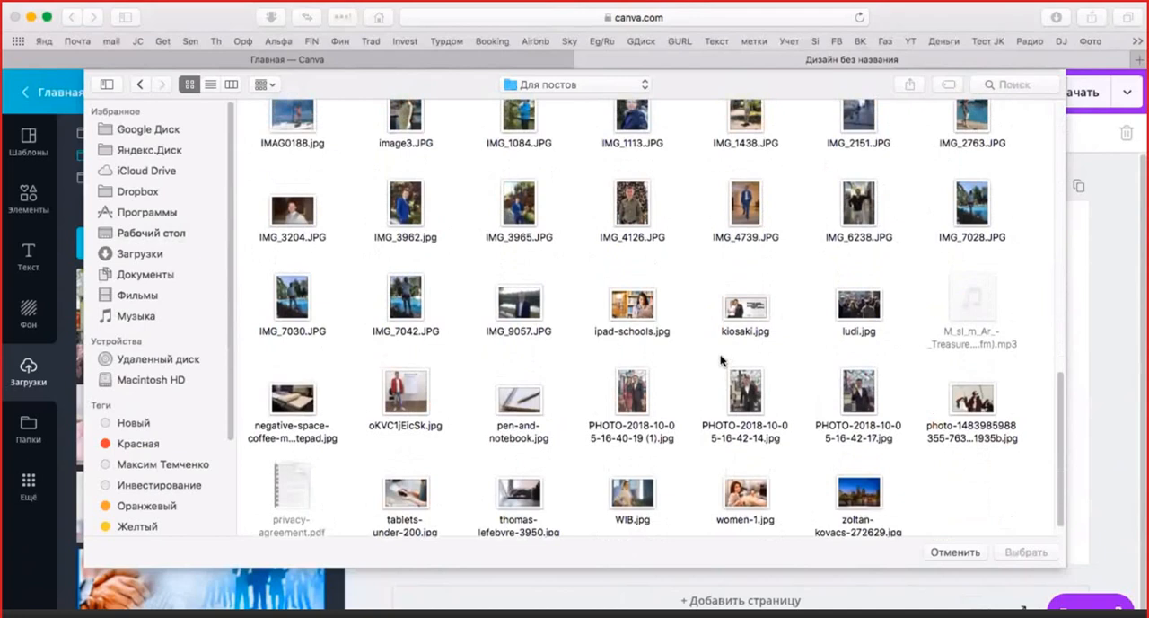
scroll(721, 359, "up", 3)
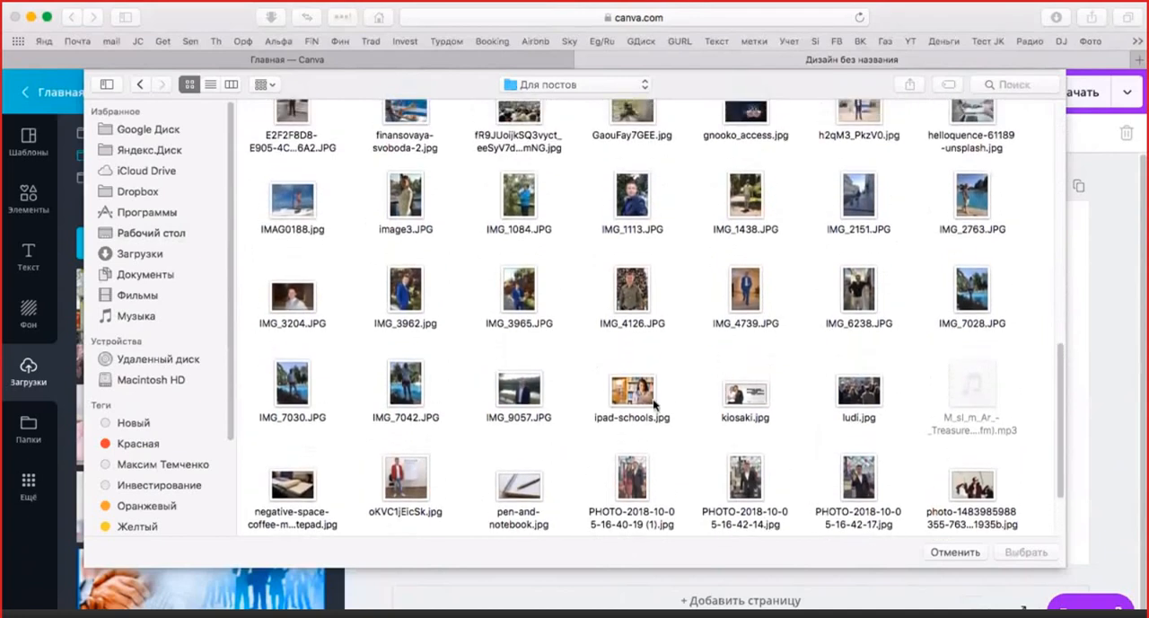
double_click(649, 393)
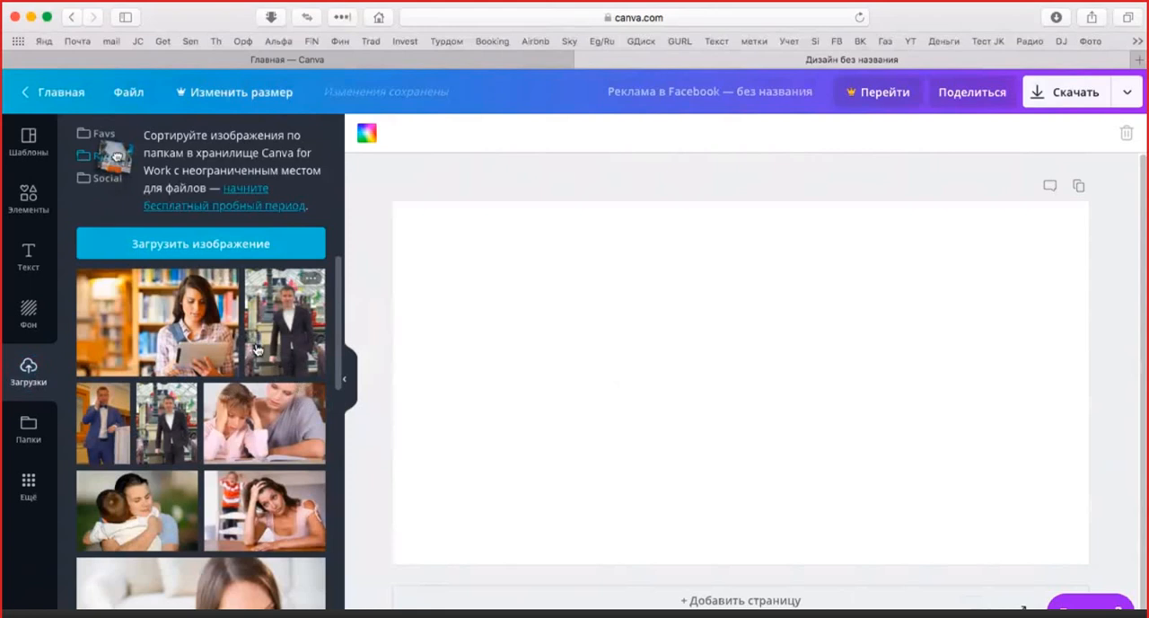
Place the uploaded photo of the woman with a tablet in the canvas's upper-right corner and enlarge it to the full canvas height
left_click_drag(167, 327, 736, 260)
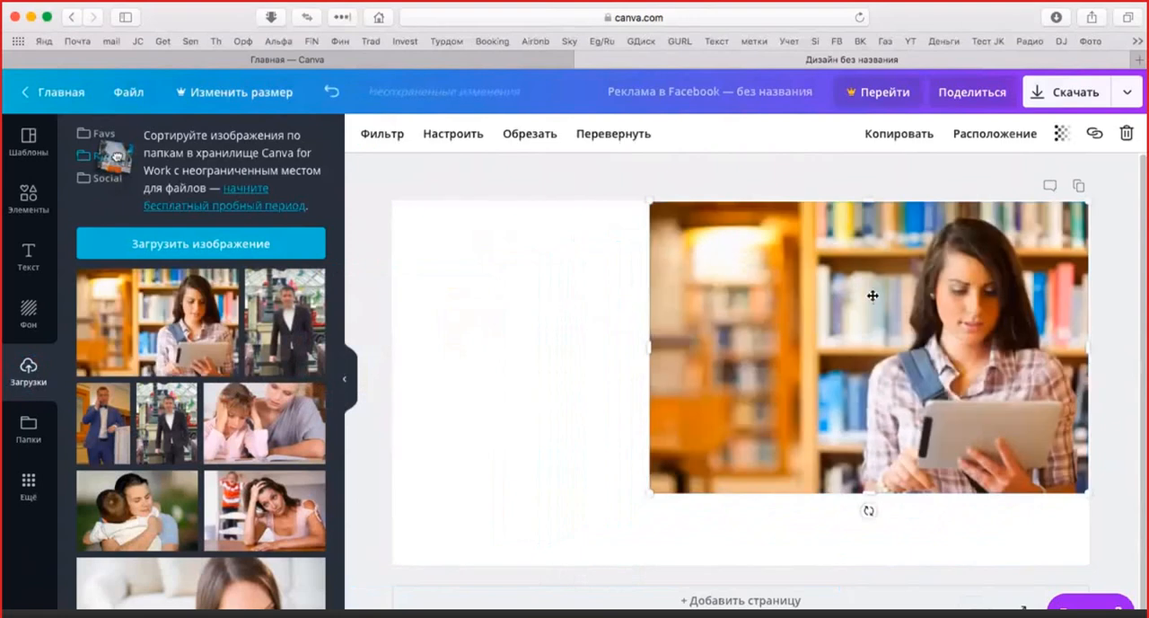
left_click_drag(890, 295, 892, 290)
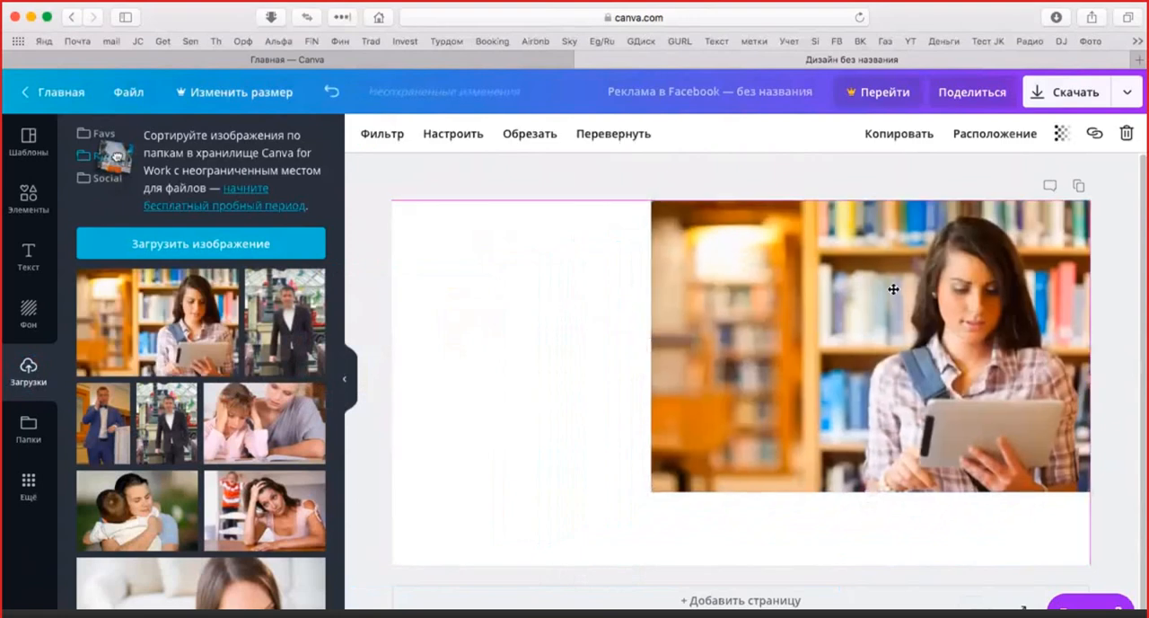
left_click(565, 303)
left_click(685, 460)
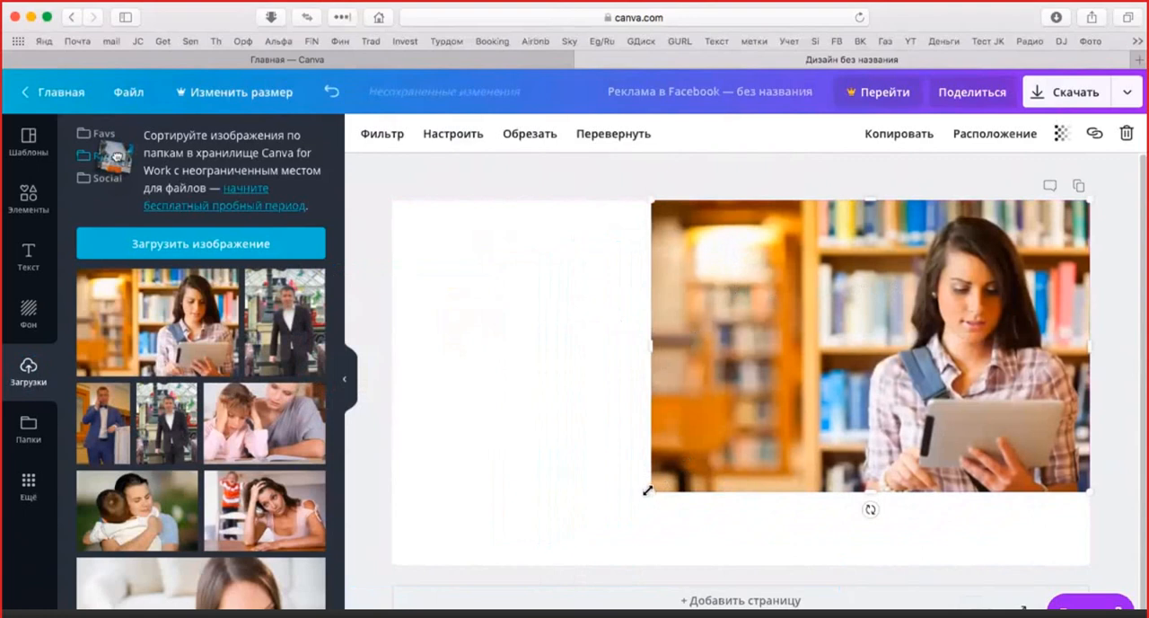
left_click_drag(648, 490, 628, 546)
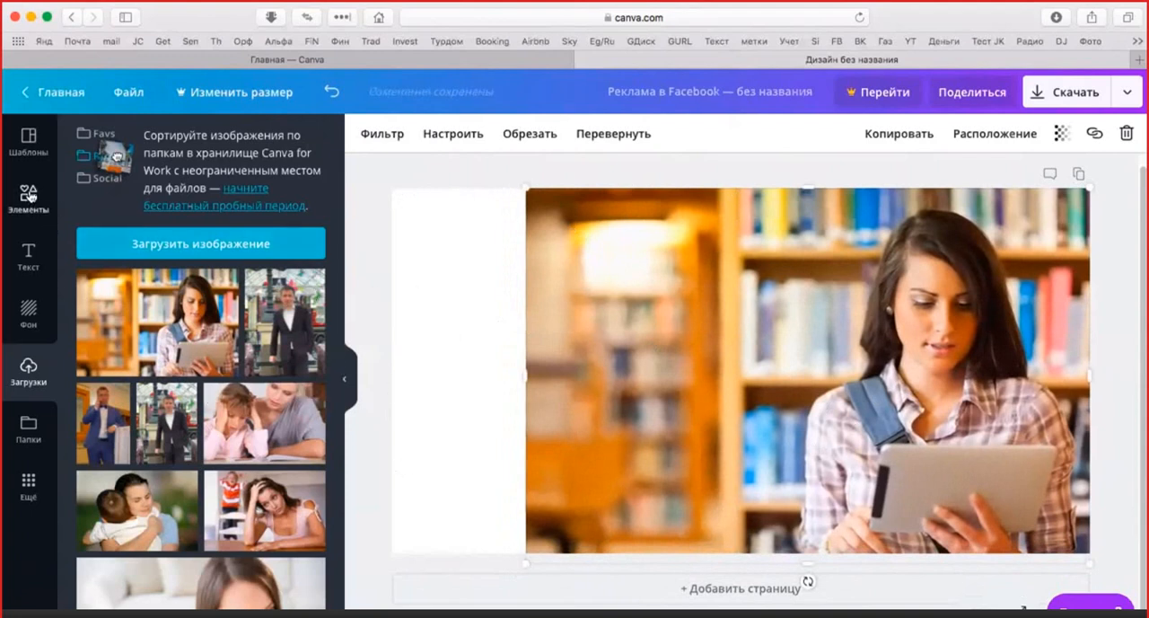
Browse the available element categories and look through the full collection of recently used elements
left_click(29, 199)
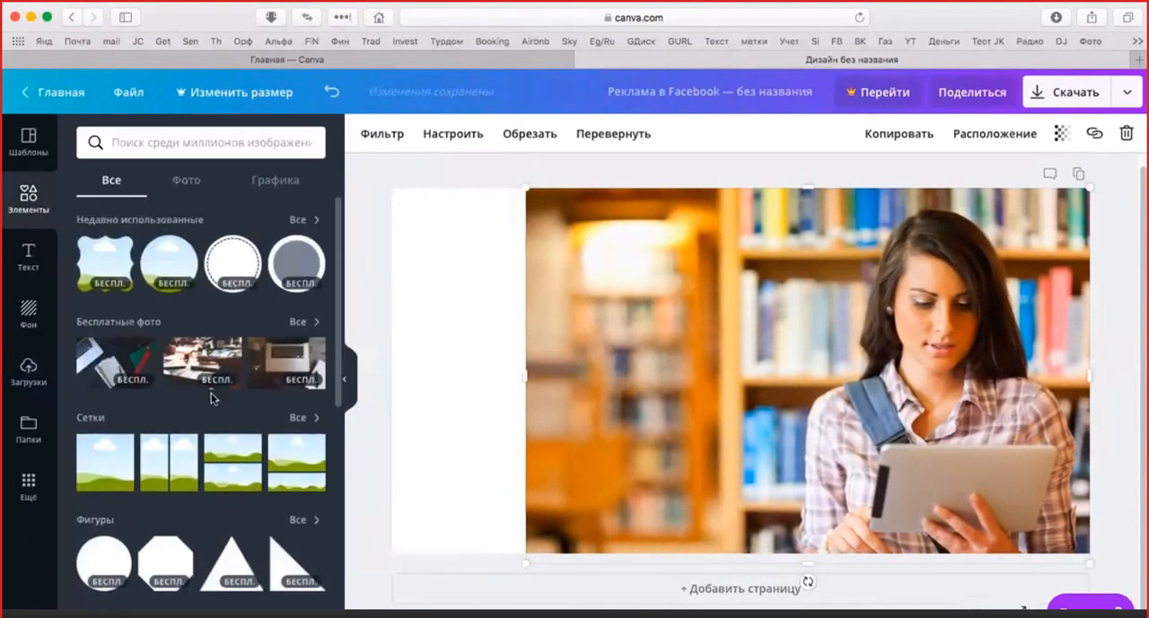
scroll(213, 395, "down", 5)
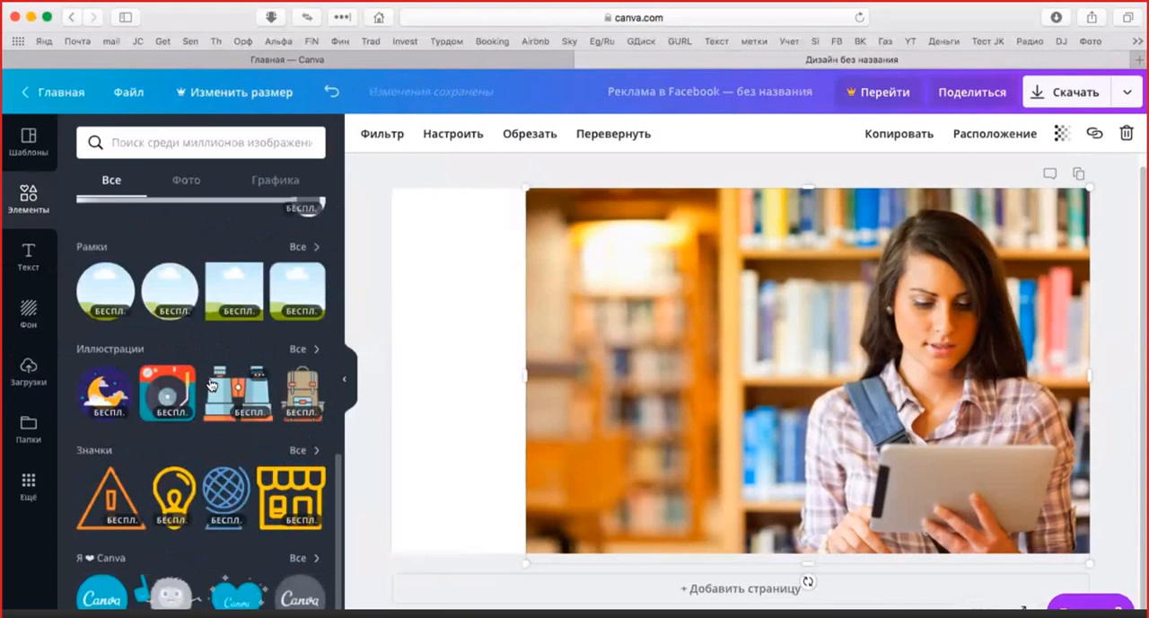
scroll(213, 384, "up", 5)
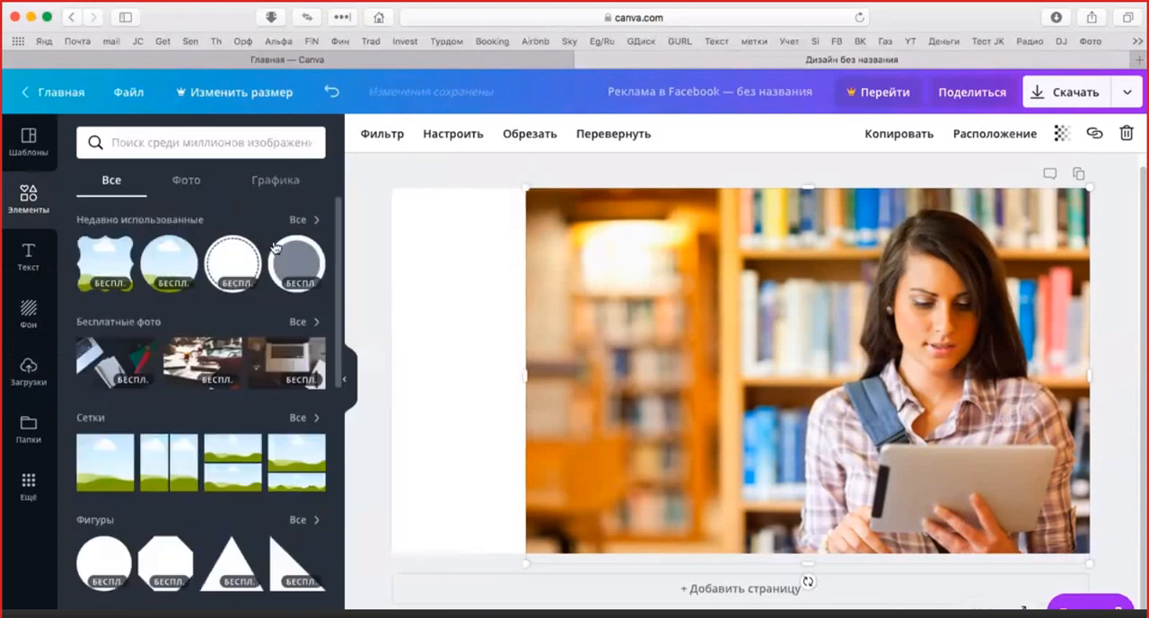
left_click(317, 220)
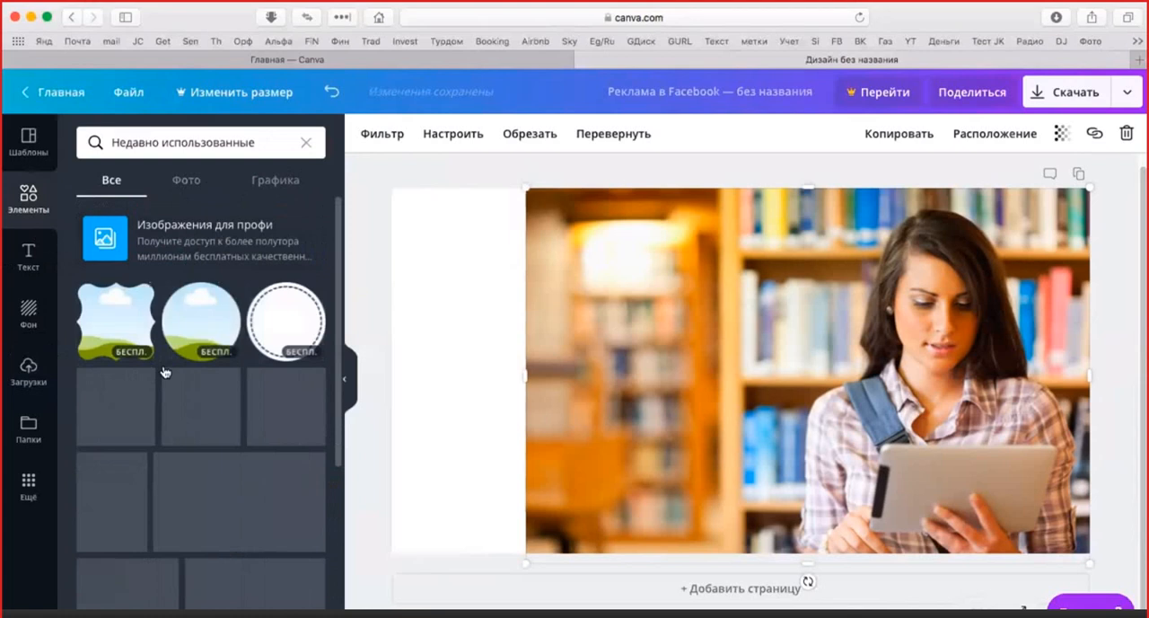
scroll(178, 364, "down", 5)
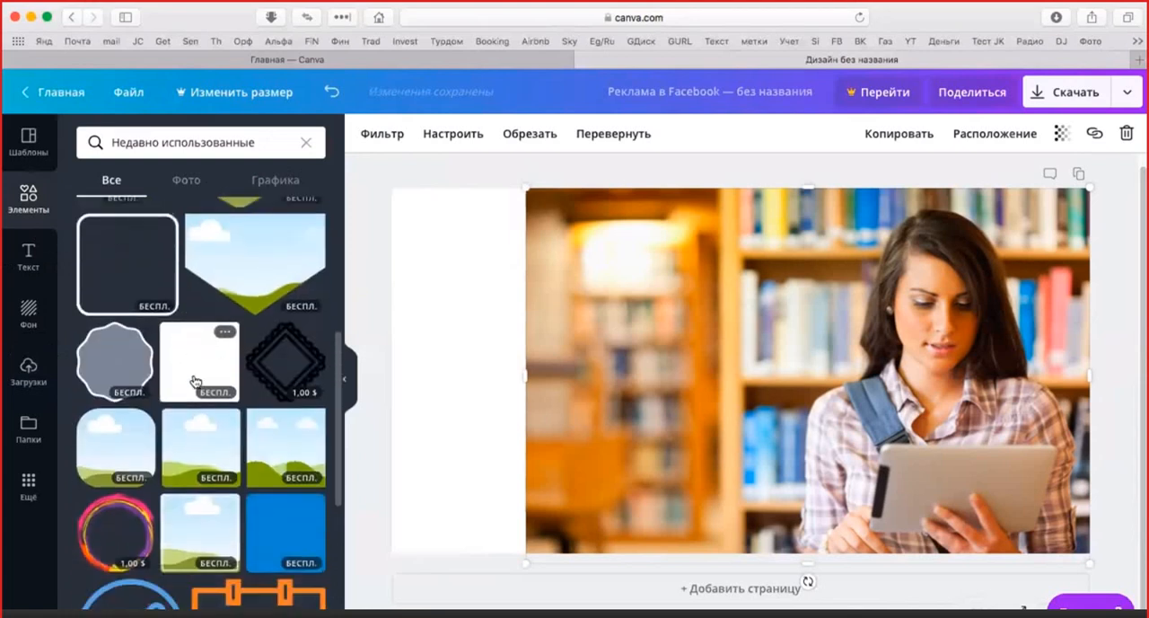
scroll(192, 383, "down", 5)
scroll(192, 377, "up", 10)
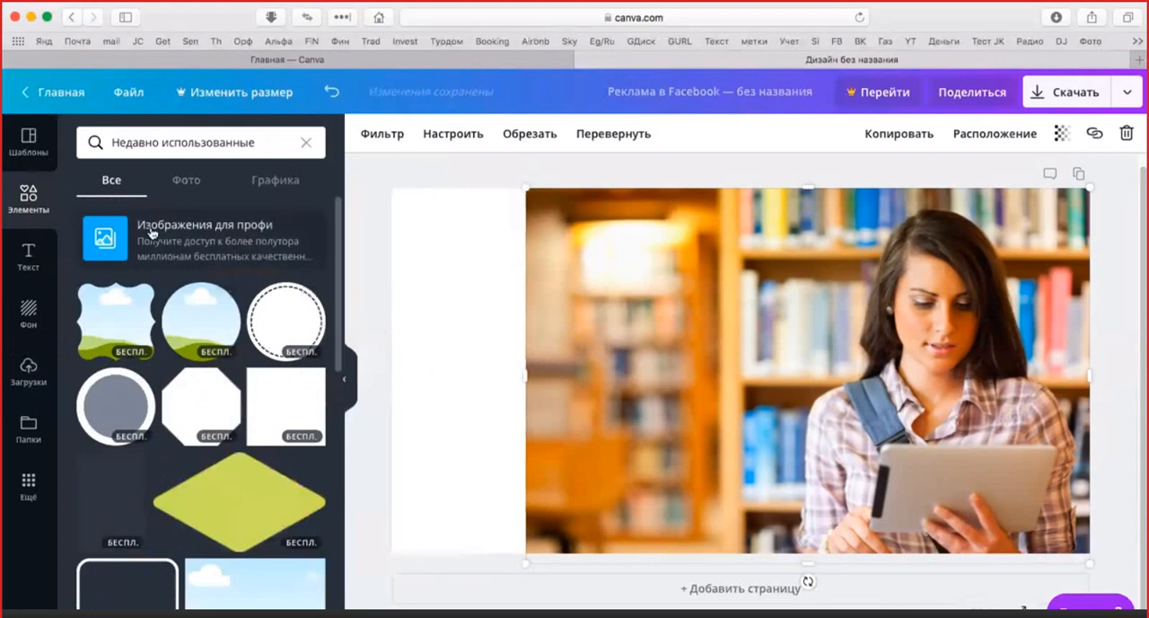
Place the white square from the recently used graphics in the canvas's upper-left corner and enlarge it to the full canvas height
left_click(187, 183)
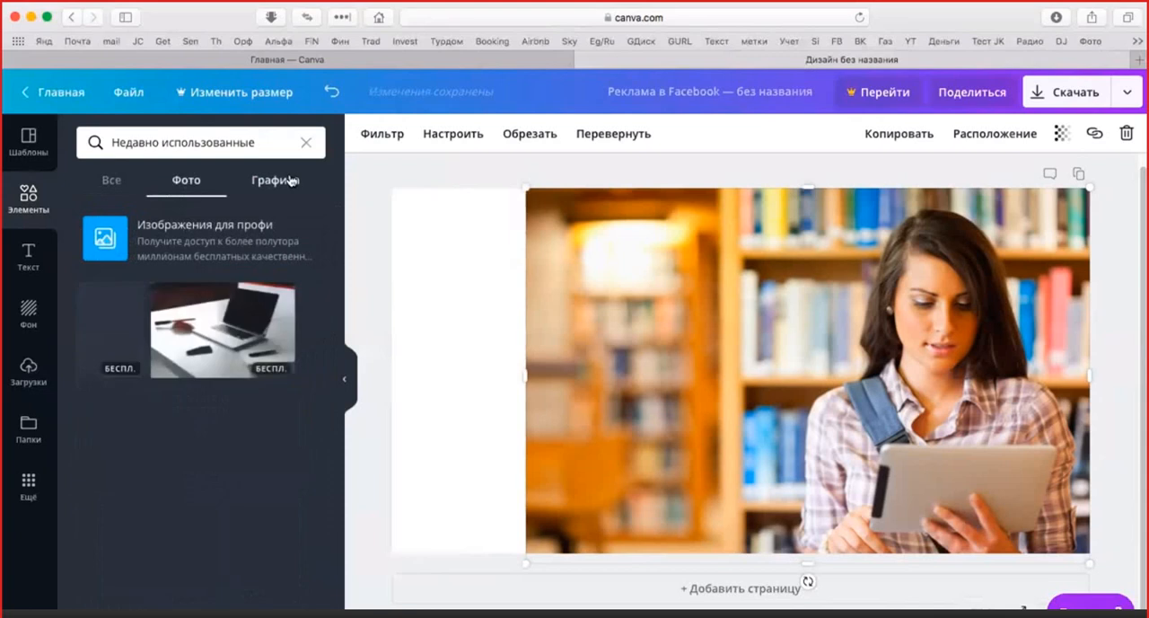
left_click(280, 180)
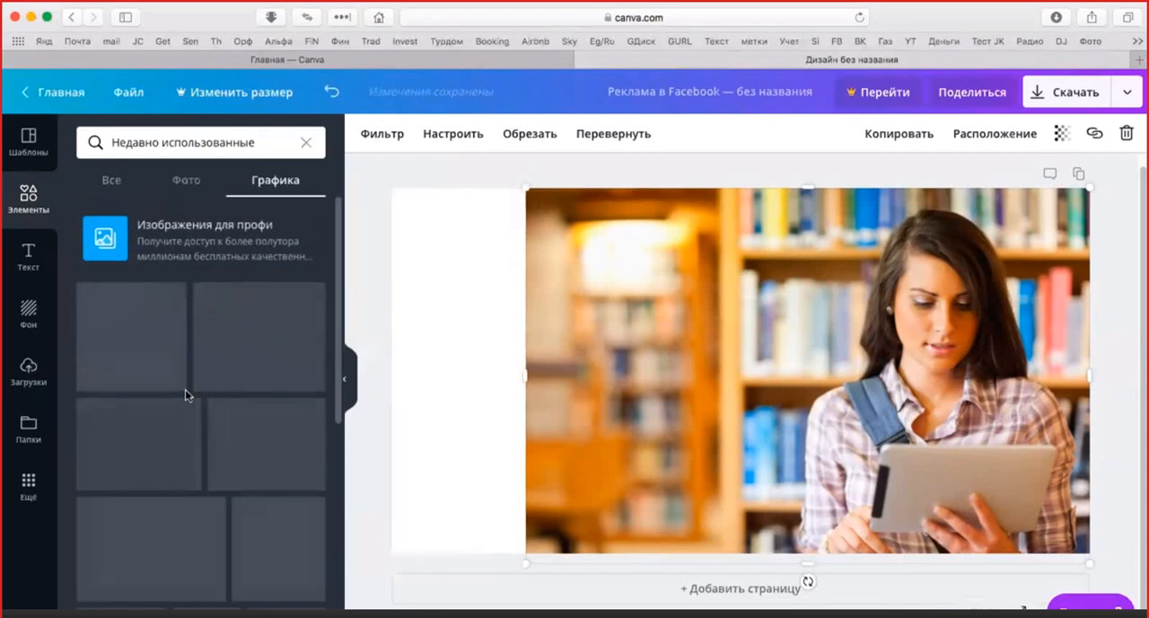
scroll(185, 387, "down", 2)
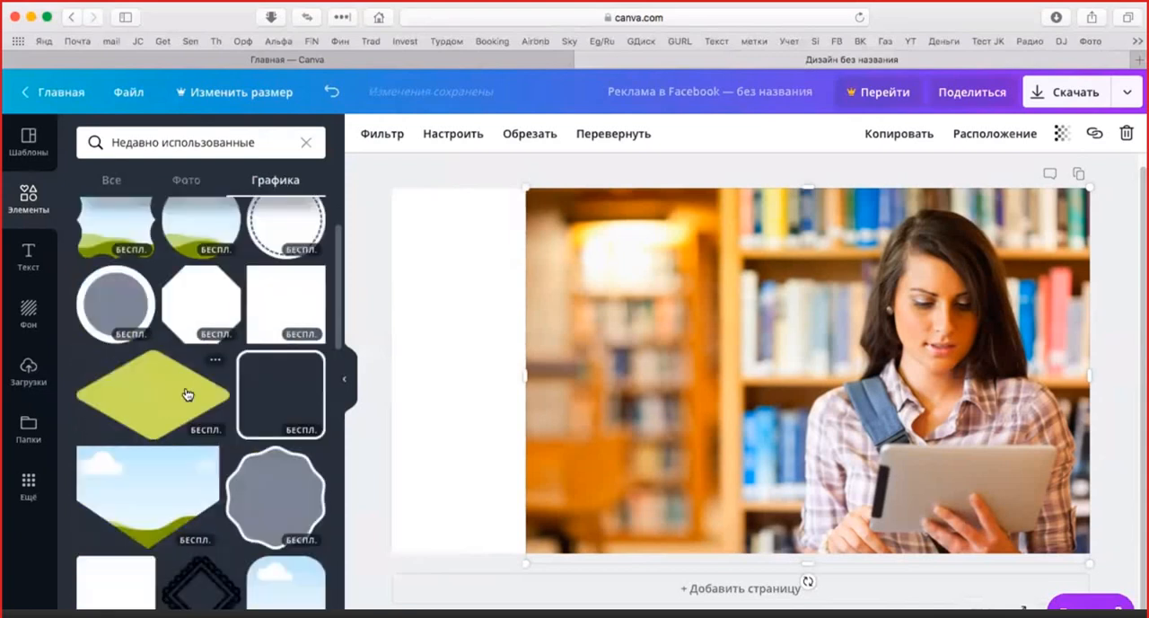
scroll(282, 305, "up", 1)
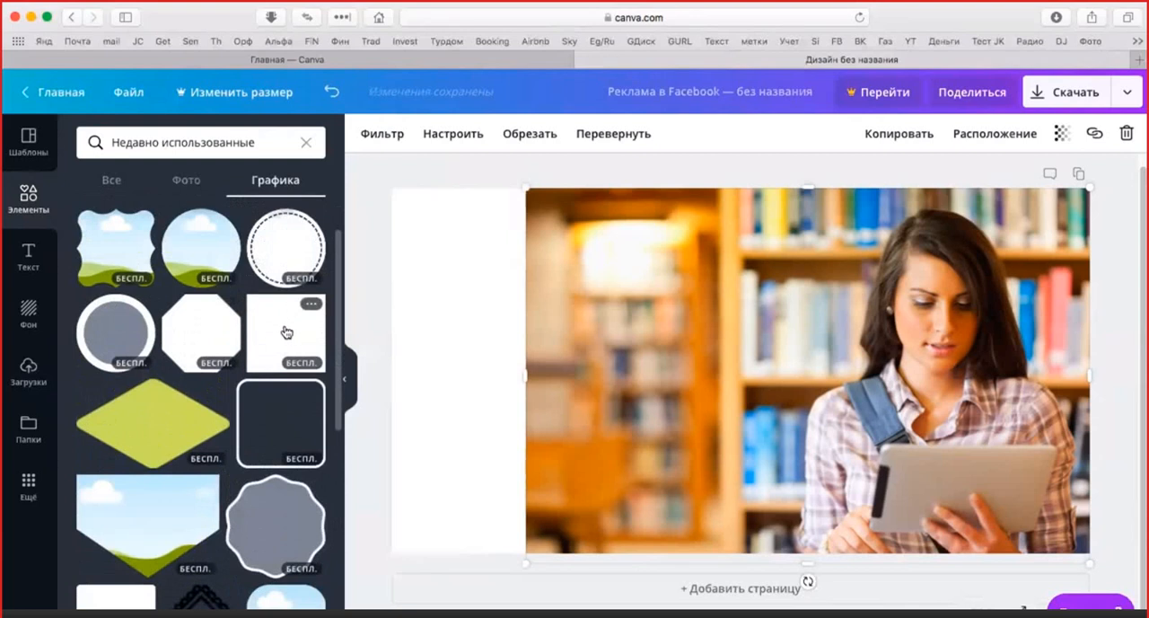
left_click_drag(285, 332, 434, 221)
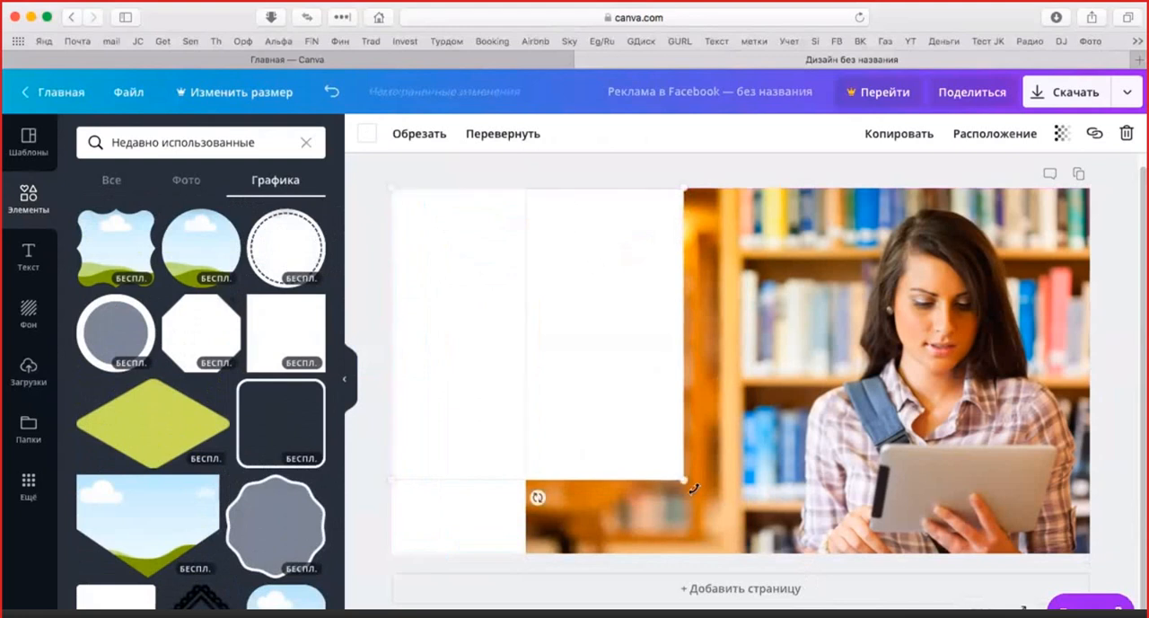
left_click_drag(684, 480, 776, 537)
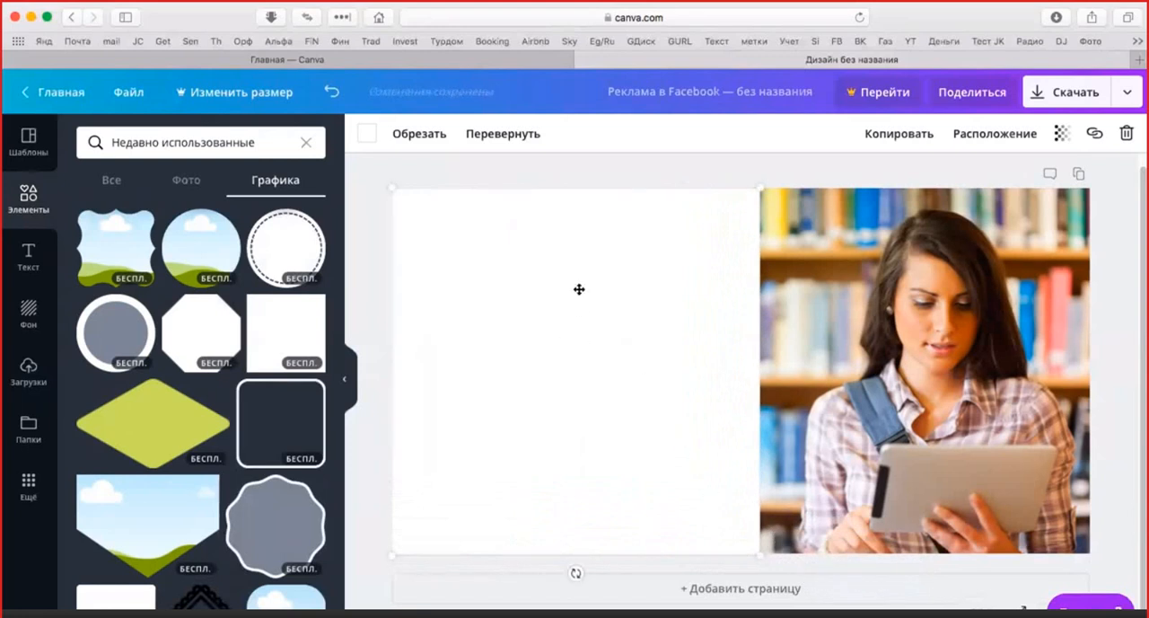
Fill the square beside the woman's photo with the default red colour
left_click(366, 134)
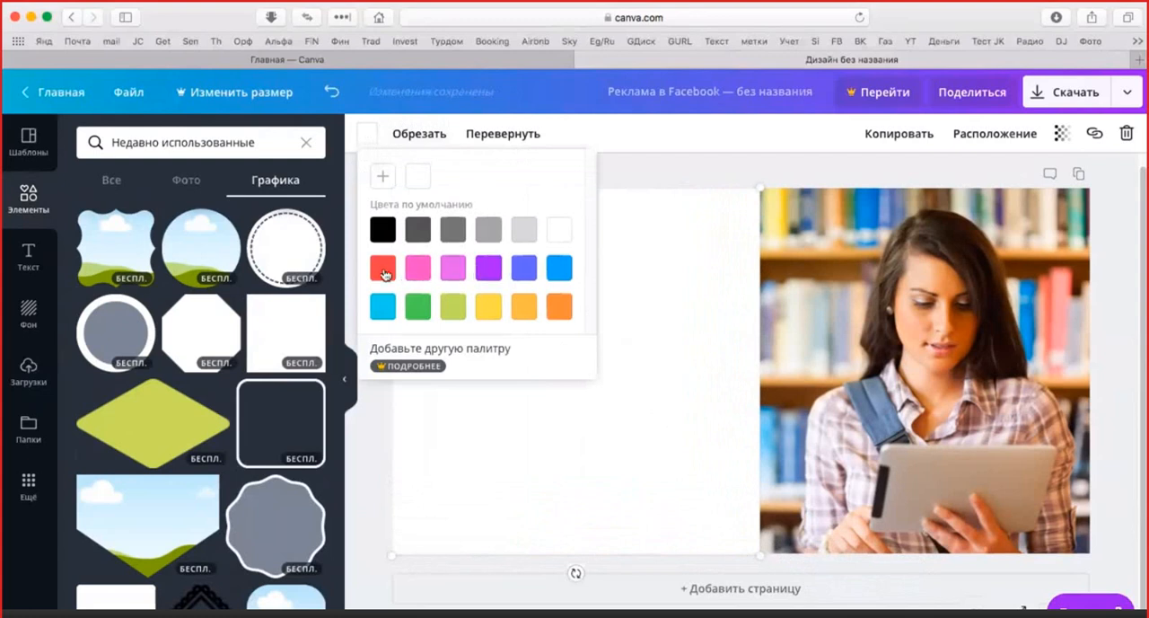
left_click(388, 269)
left_click(643, 181)
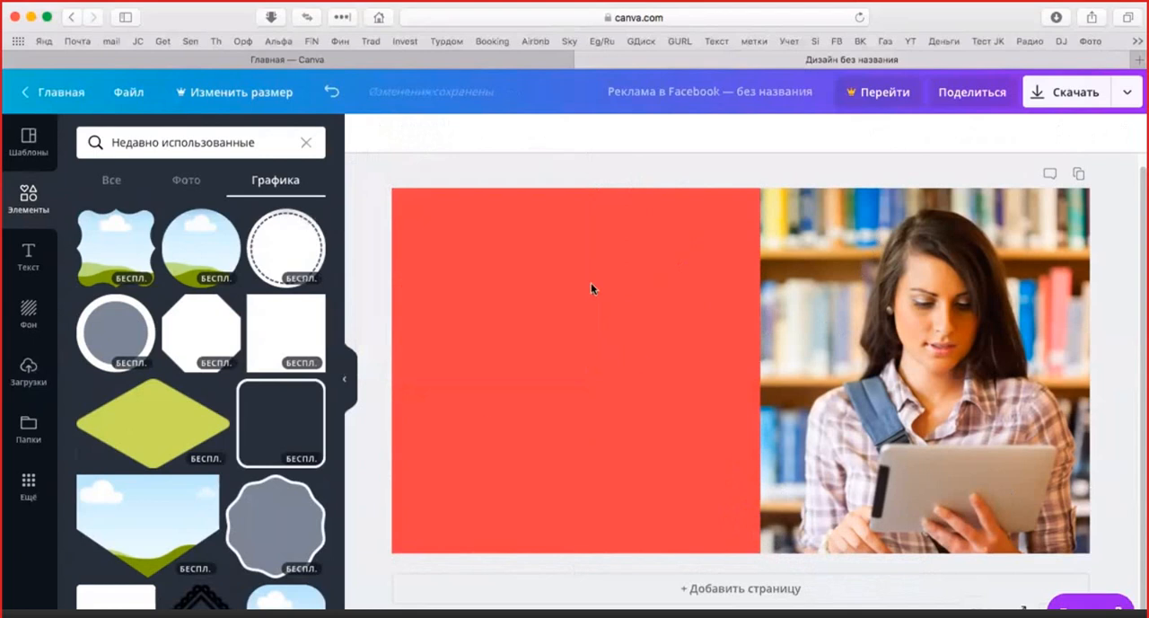
Add a text box to the design and place it in the upper part of the red square
left_click(29, 257)
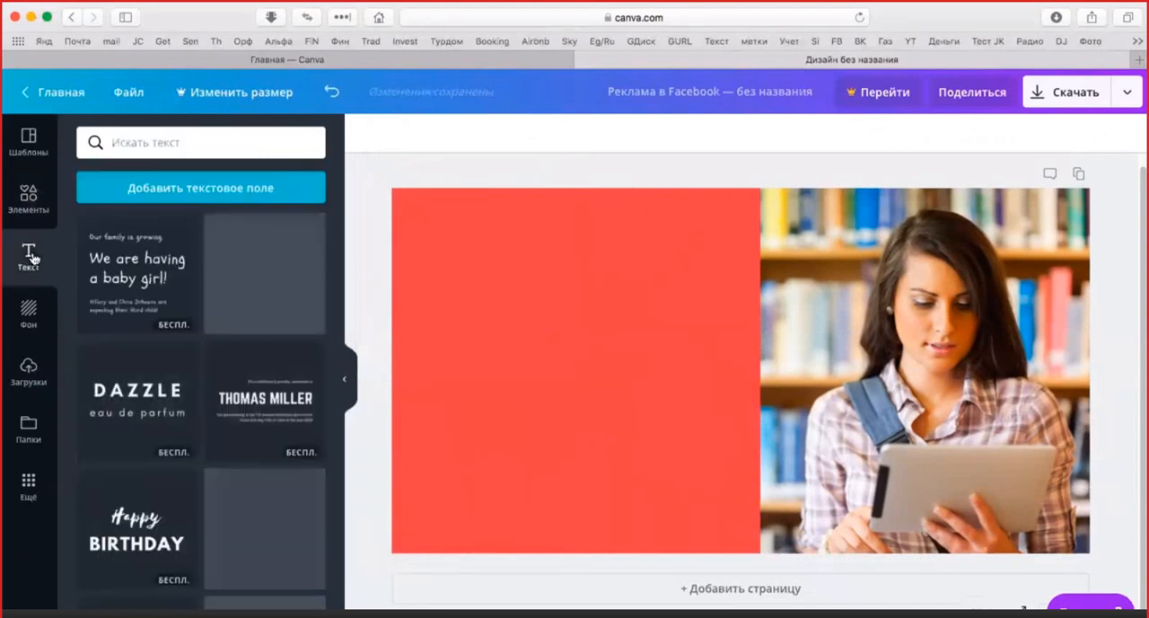
left_click(178, 189)
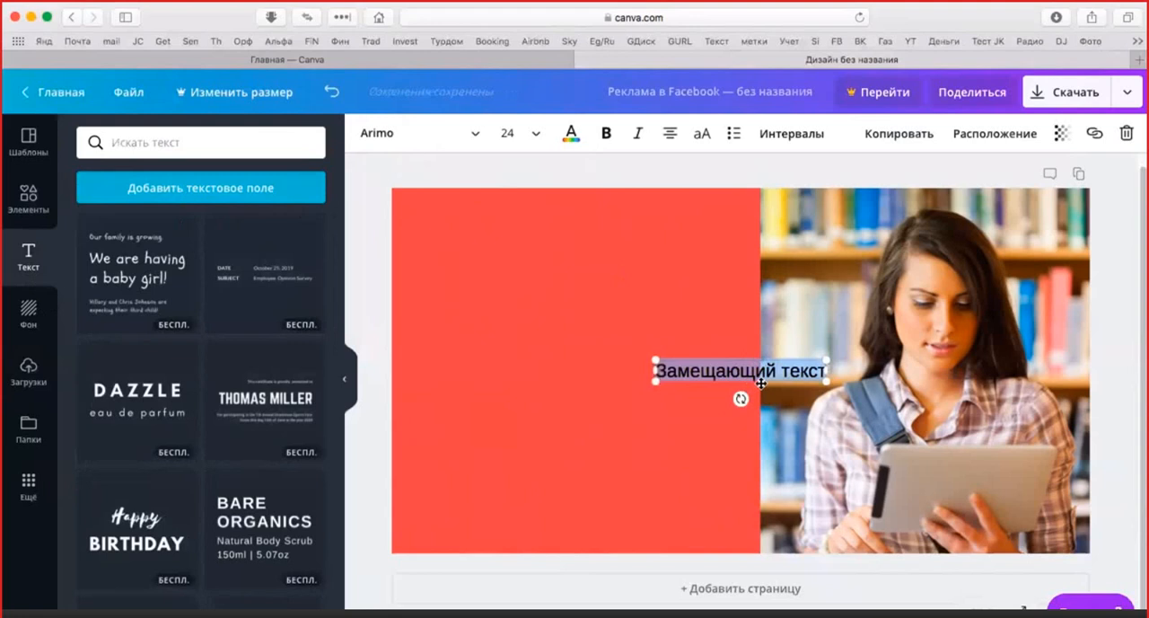
left_click_drag(761, 383, 579, 260)
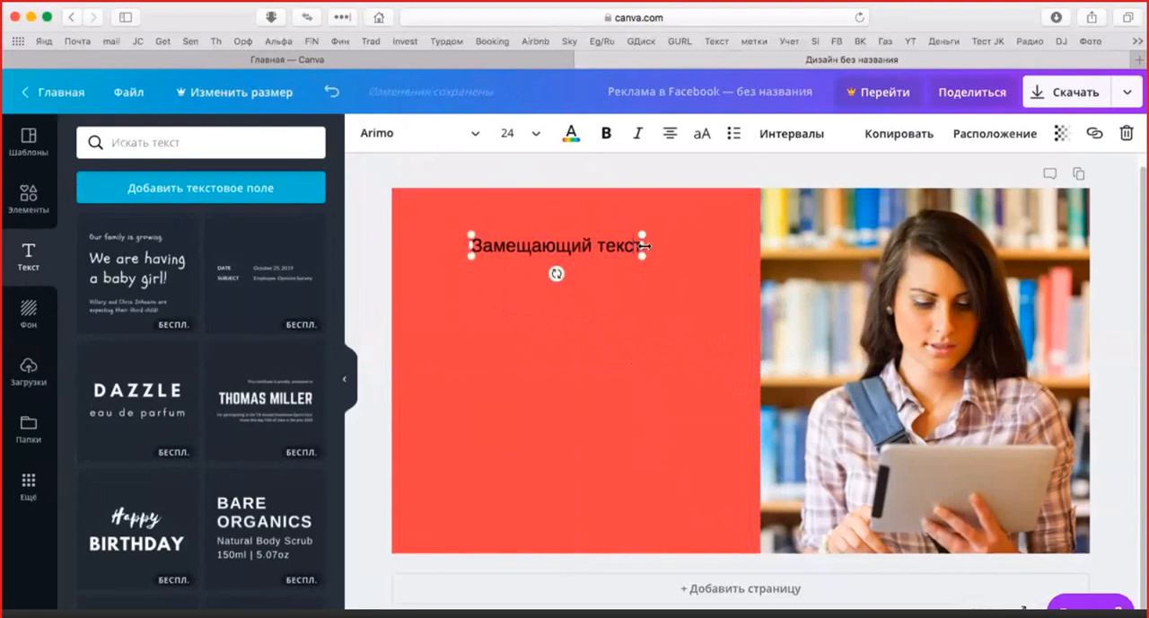
Replace the placeholder text with "Как пройти собеседование на высокооплачиваемую должность"
key("BackSpace")
key("BackSpace")
key("BackSpace")
key("BackSpace")
key("BackSpace")
key("BackSpace")
key("BackSpace")
key("BackSpace")
key("BackSpace")
key("BackSpace")
key("BackSpace")
key("BackSpace")
key("BackSpace")
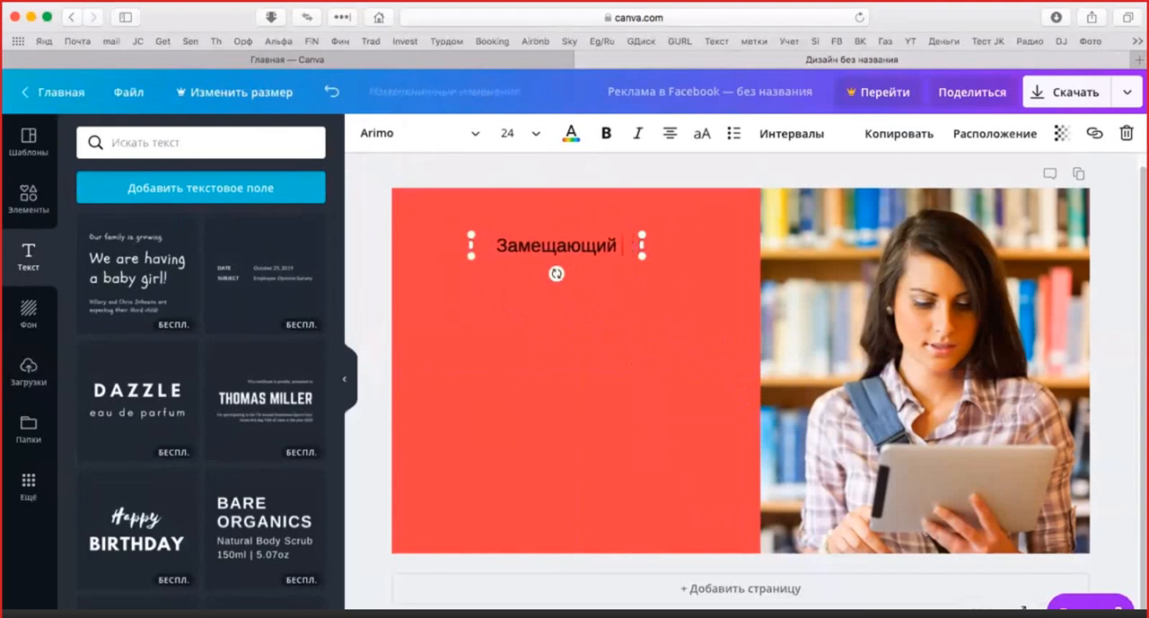
key("BackSpace")
key("BackSpace")
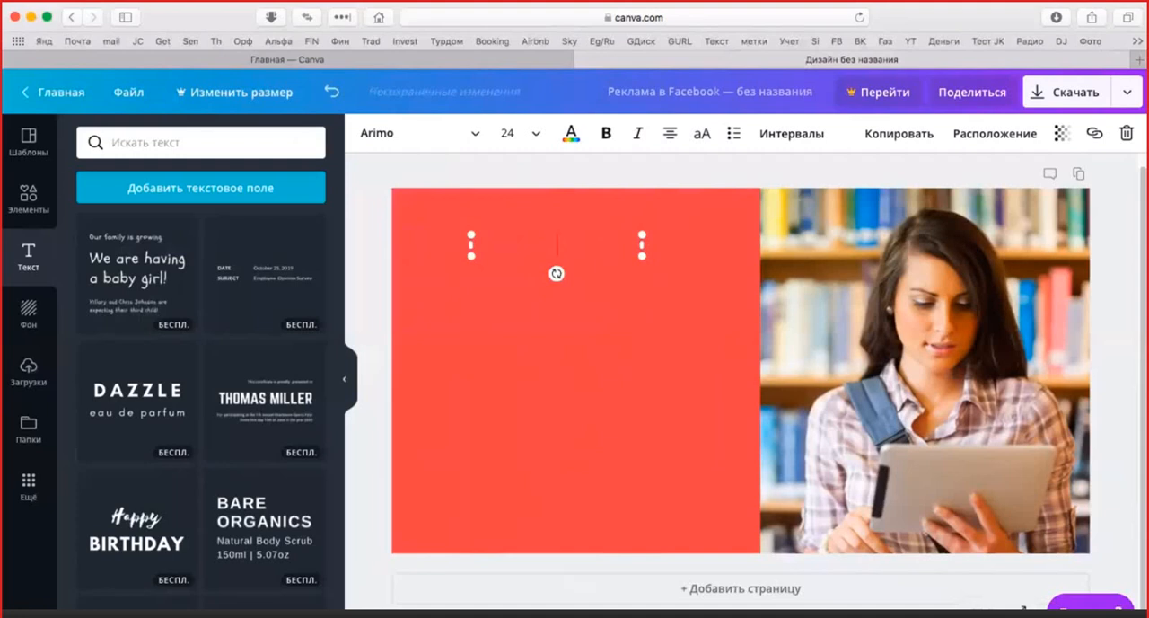
type("Как пройти со")
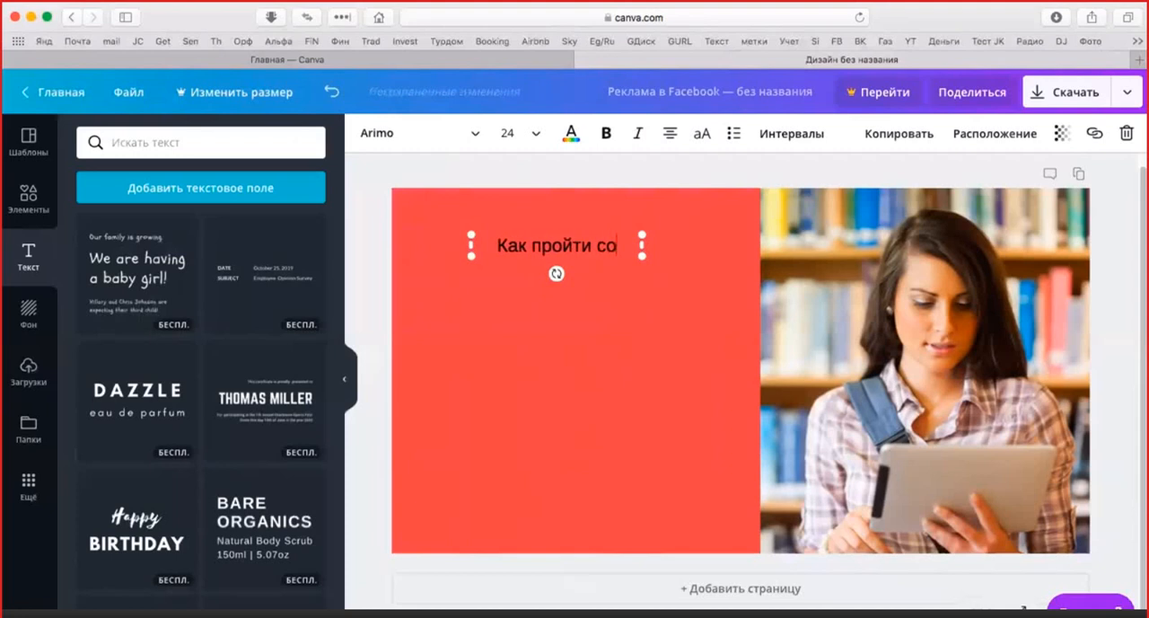
type("беседов")
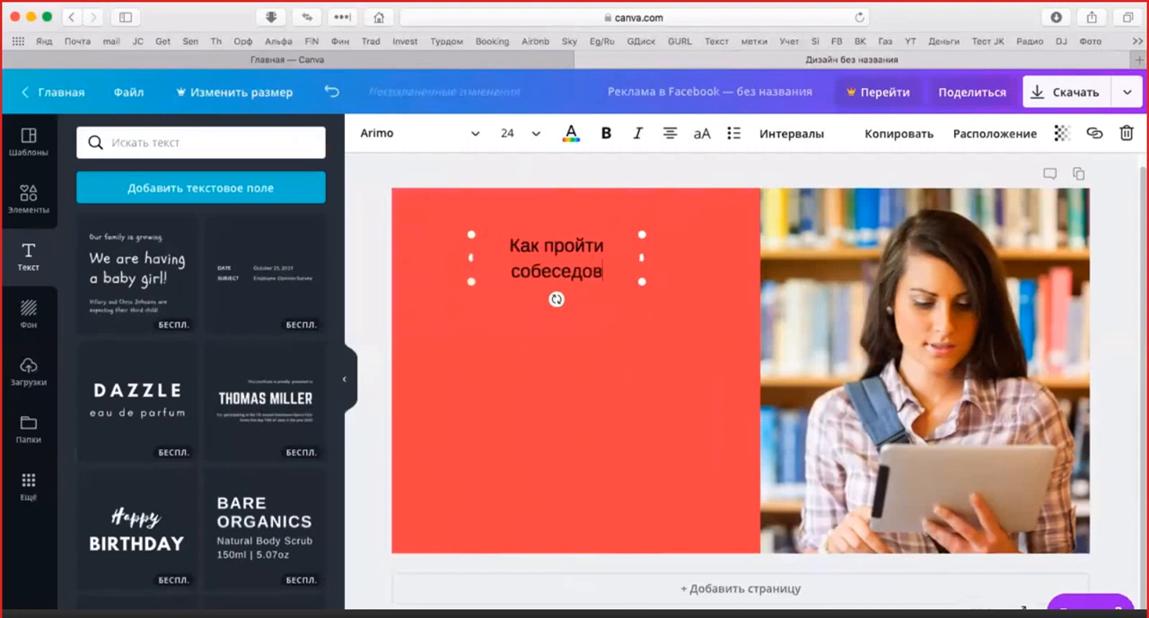
type("ание")
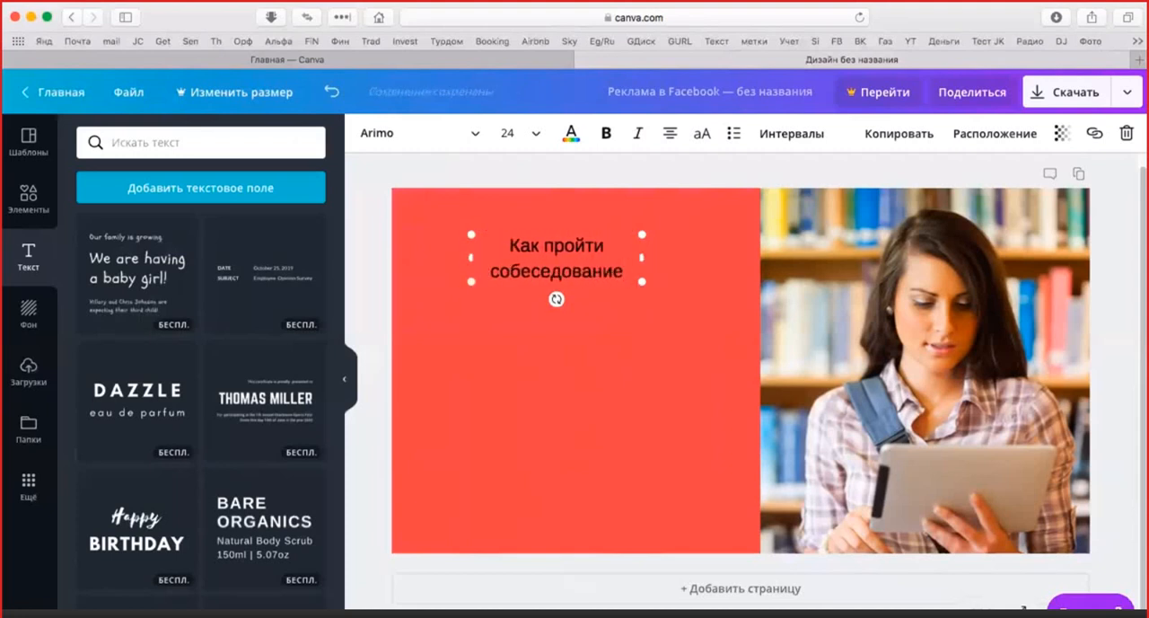
type(" на")
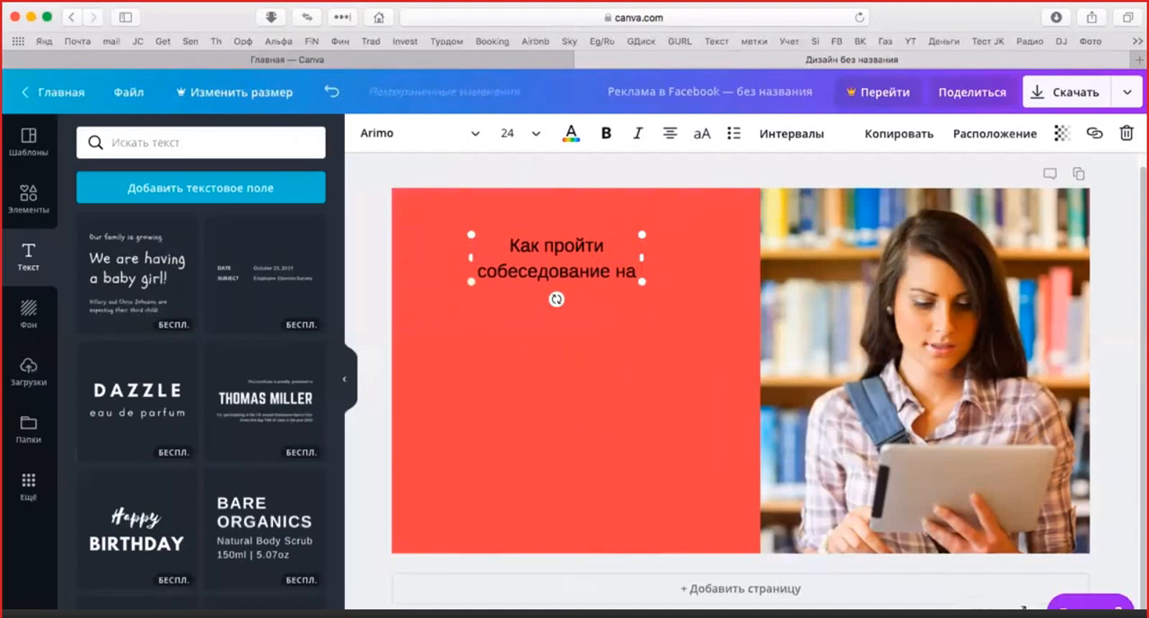
type(" высокоо")
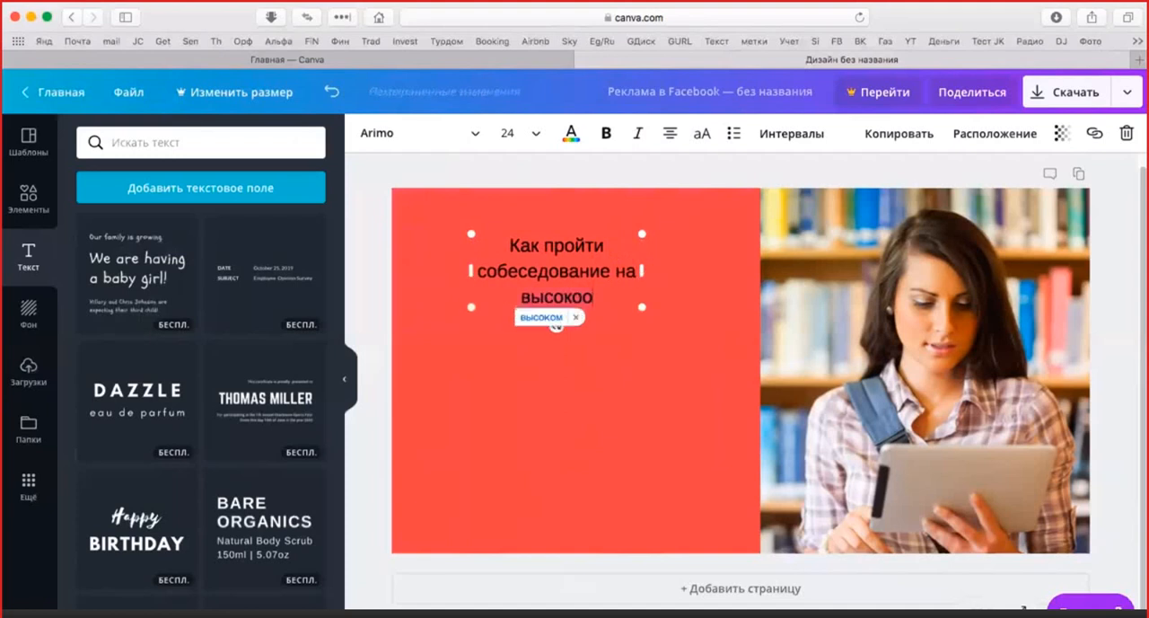
type("плачива")
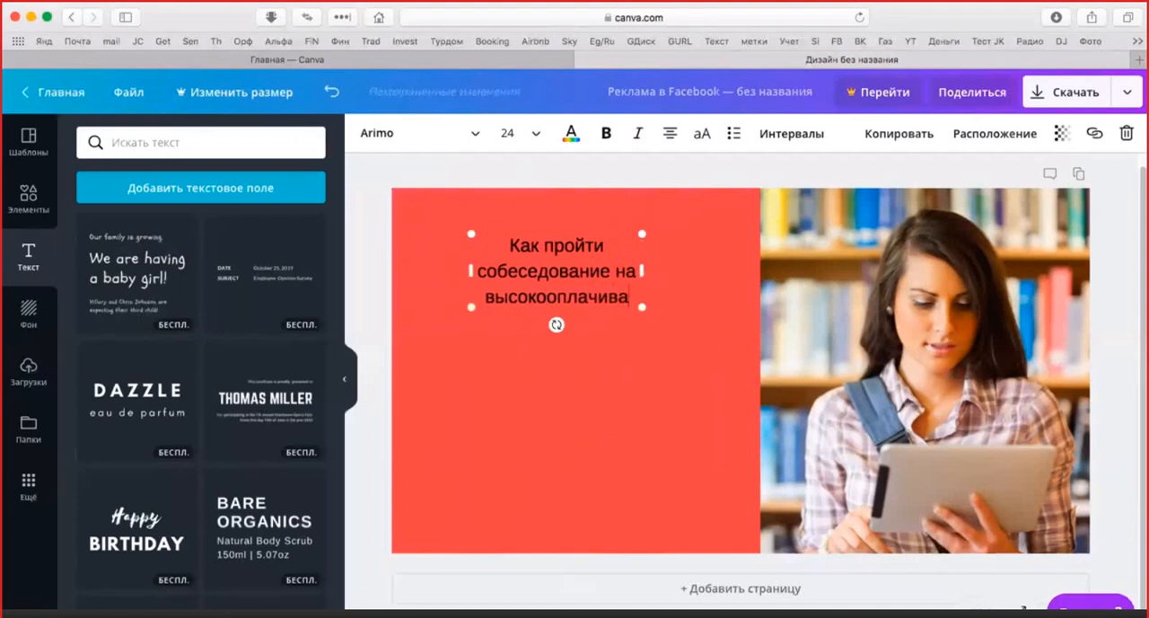
type("емую до")
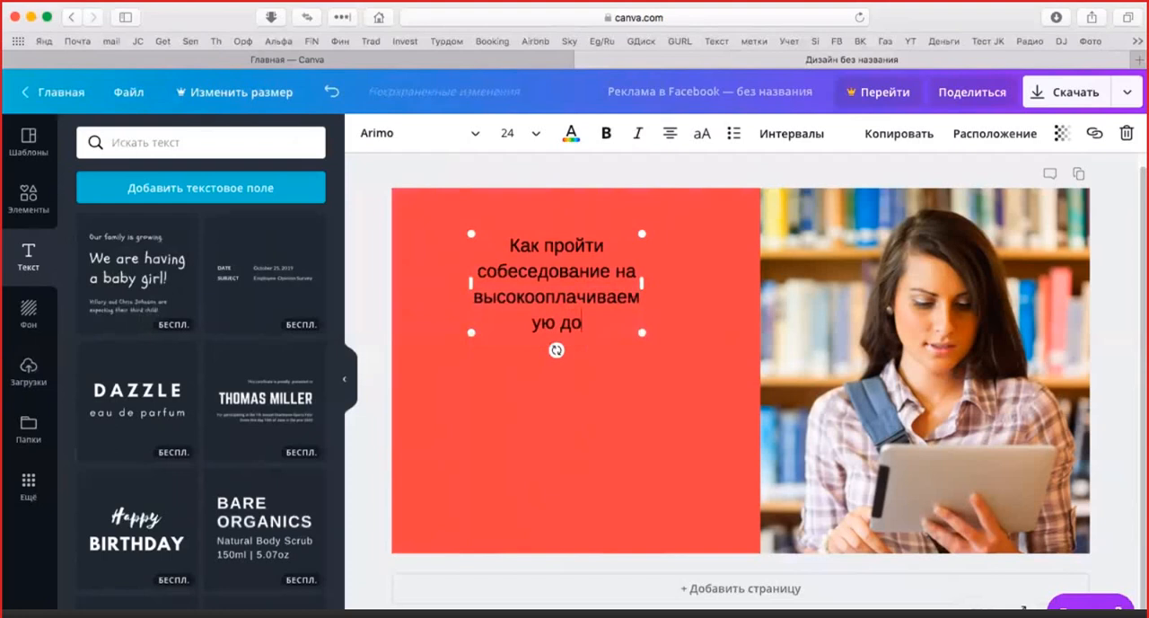
type("лжность")
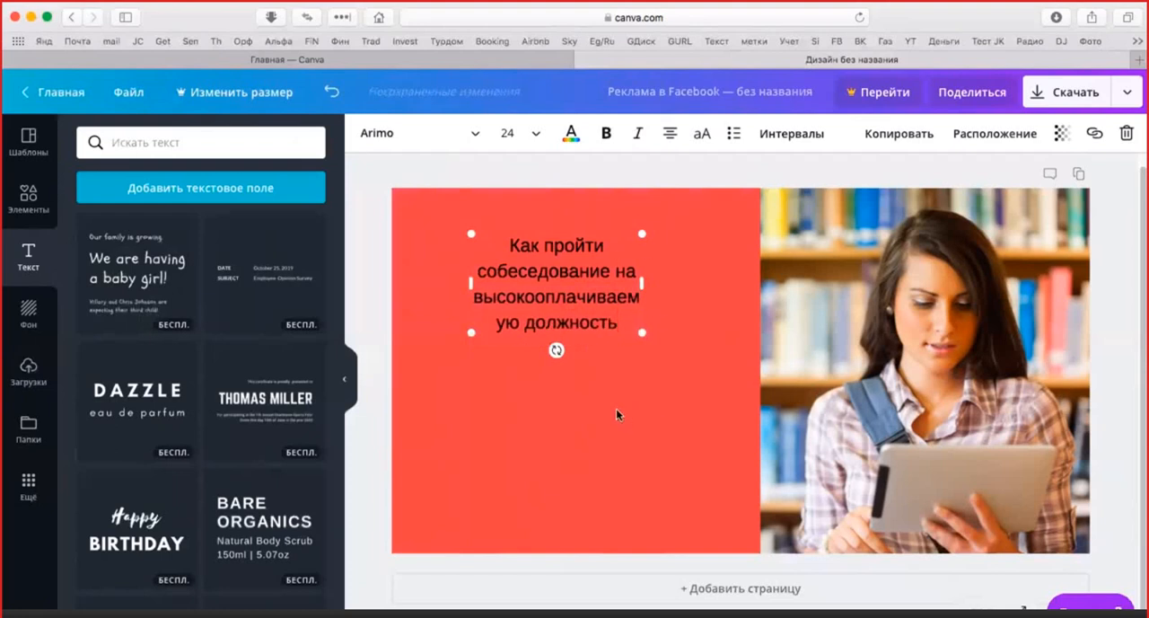
left_click(603, 386)
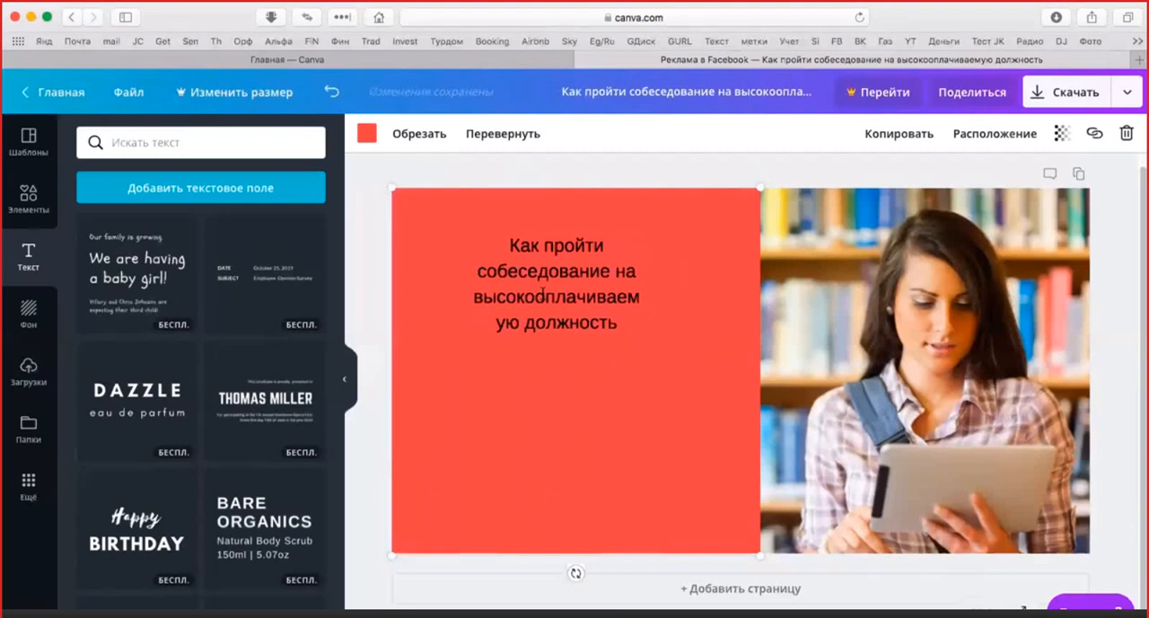
Enlarge the headline to font size 36 and insert a line break before "на"
left_click(592, 289)
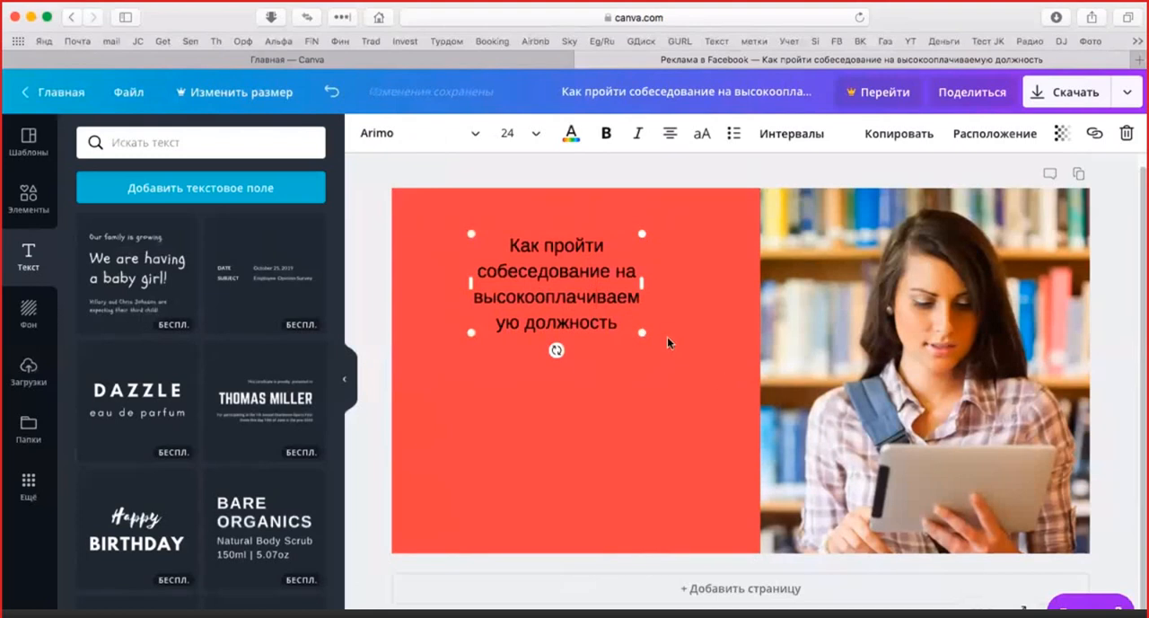
left_click_drag(643, 333, 663, 354)
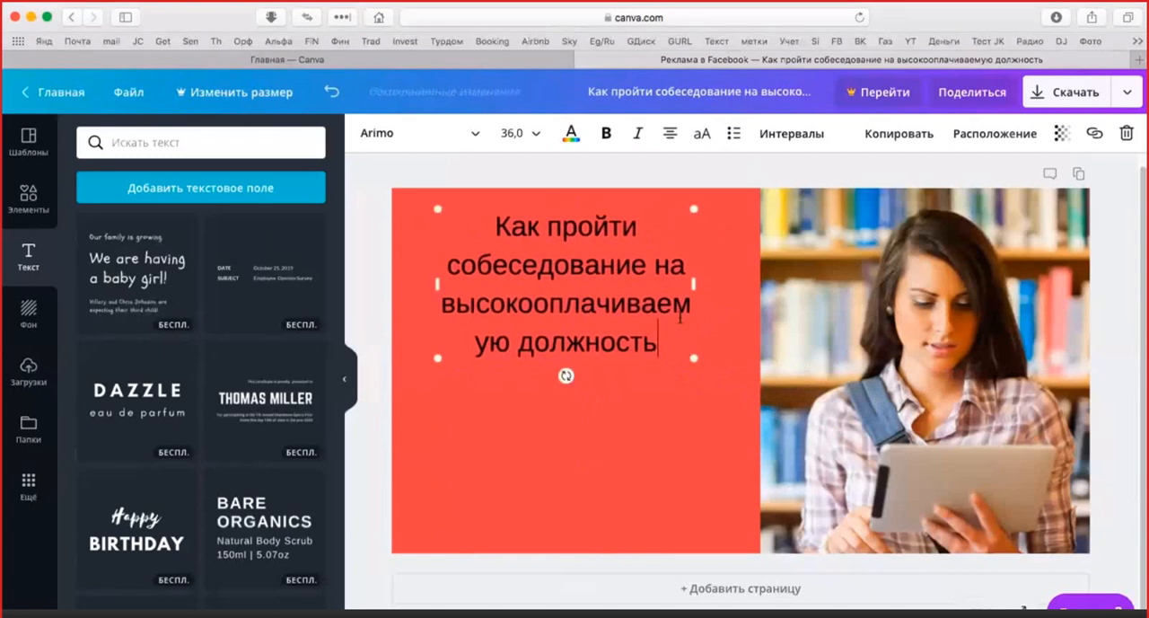
left_click(676, 321)
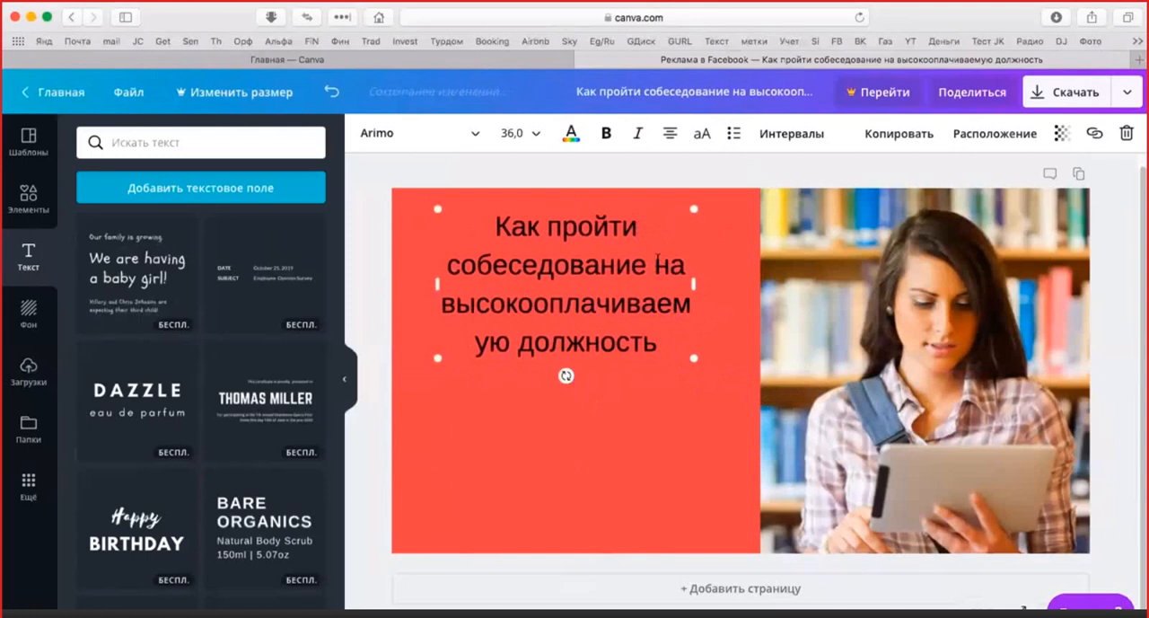
key("Return")
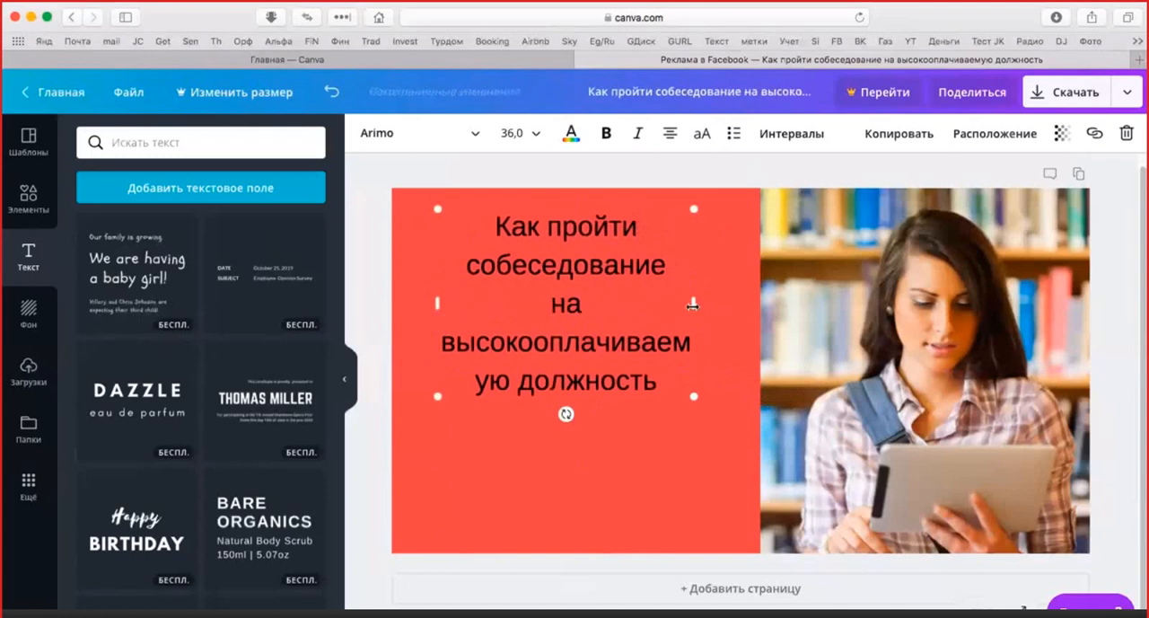
Widen and centre the headline's text box within the red square, and insert a line break after "на"
left_click_drag(695, 305, 763, 301)
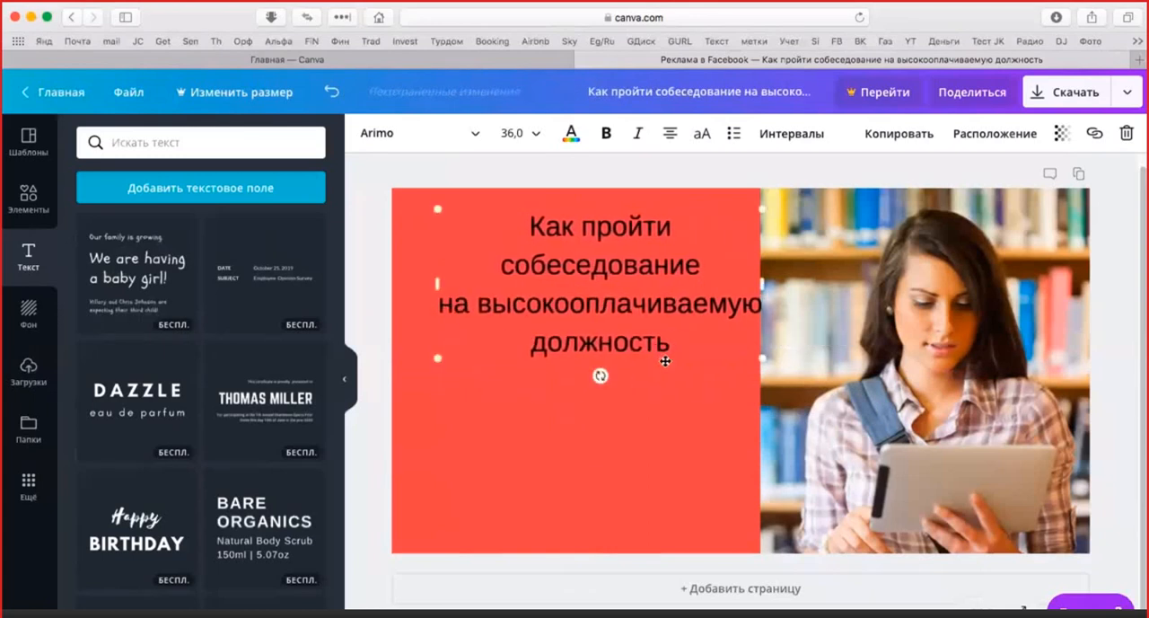
left_click_drag(665, 361, 642, 353)
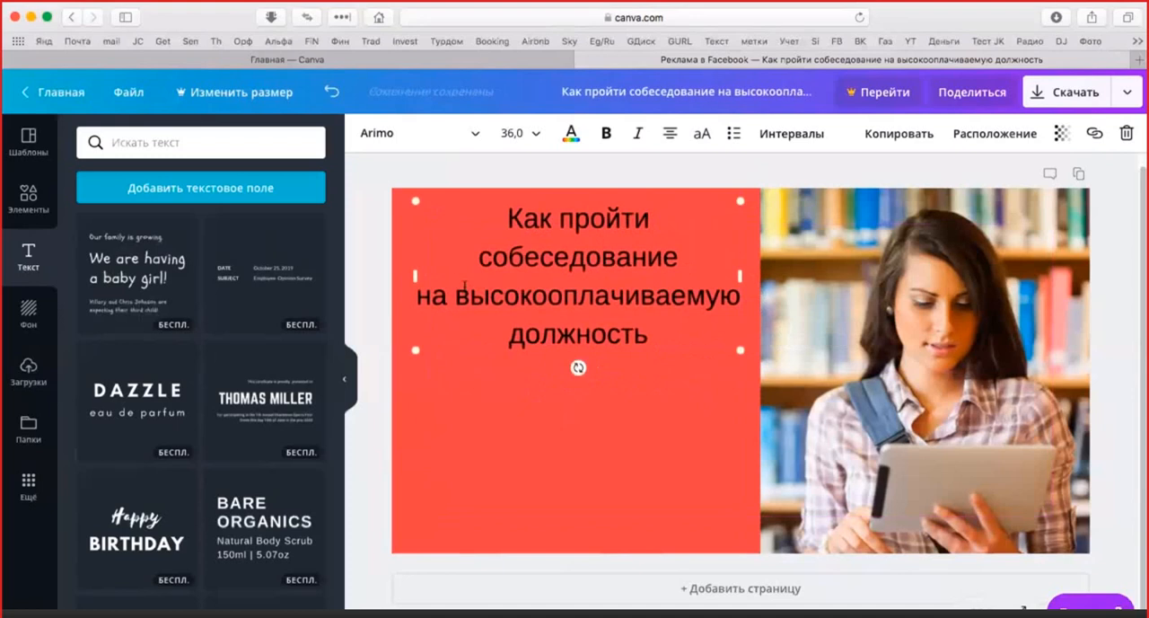
key("Return")
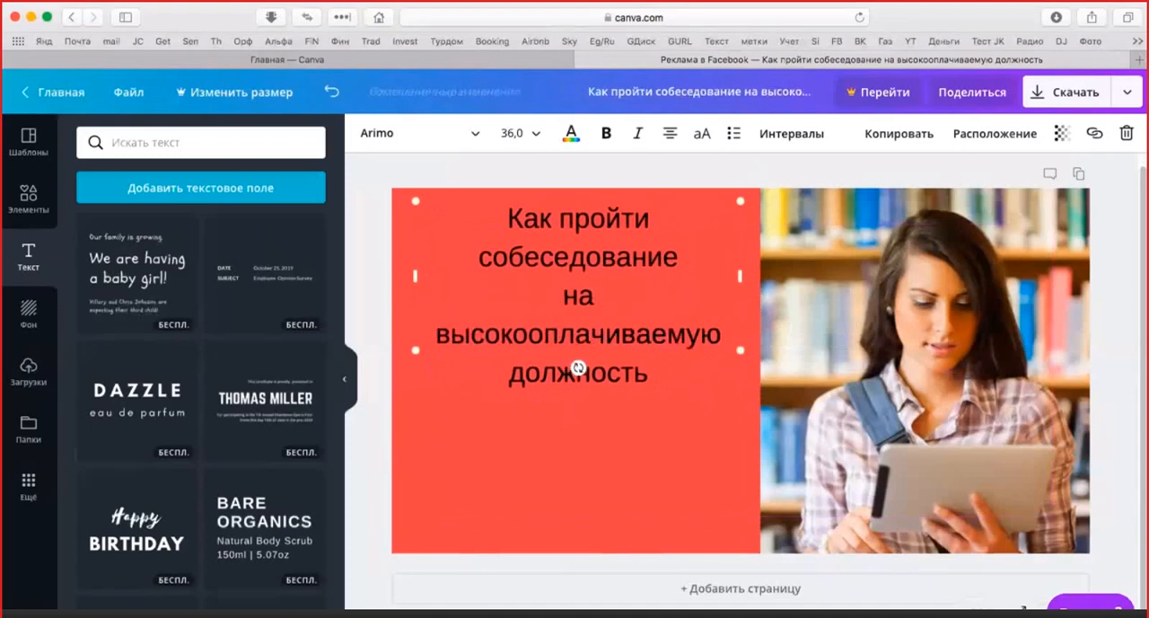
Add a second text box and place it centred below the headline in the lower part of the red square
left_click(585, 476)
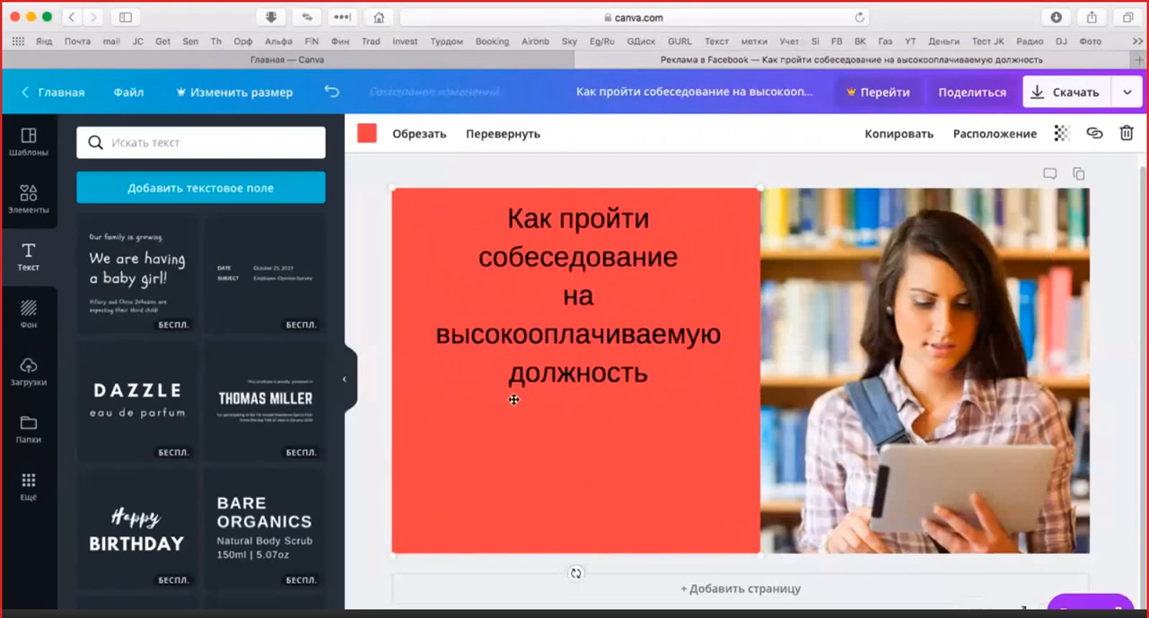
left_click(188, 190)
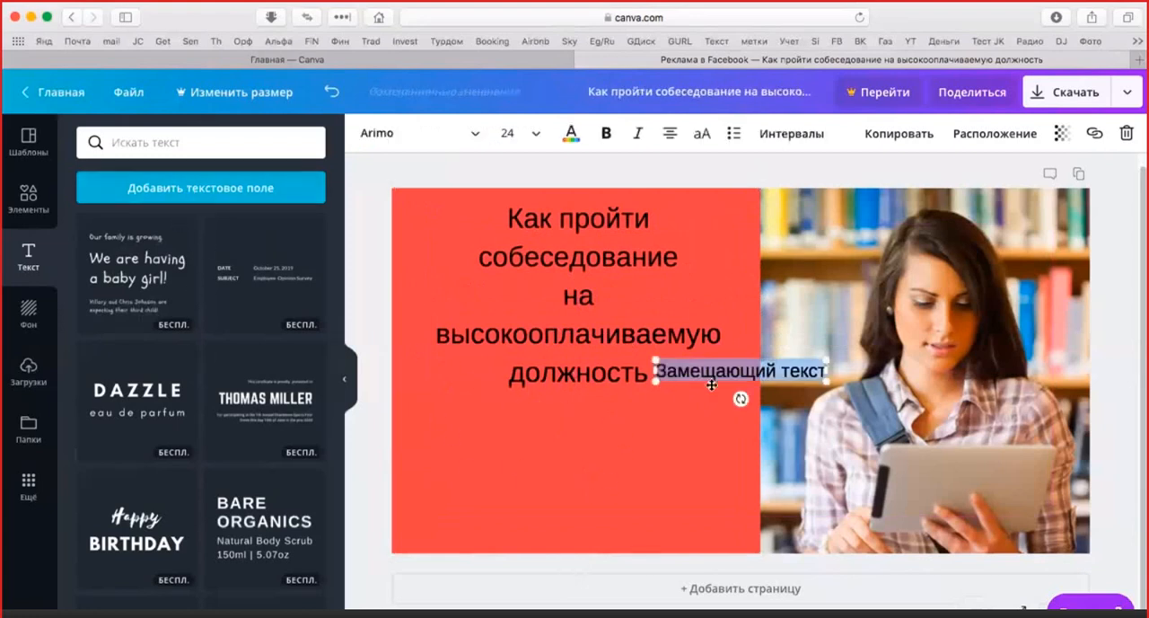
left_click_drag(715, 386, 551, 465)
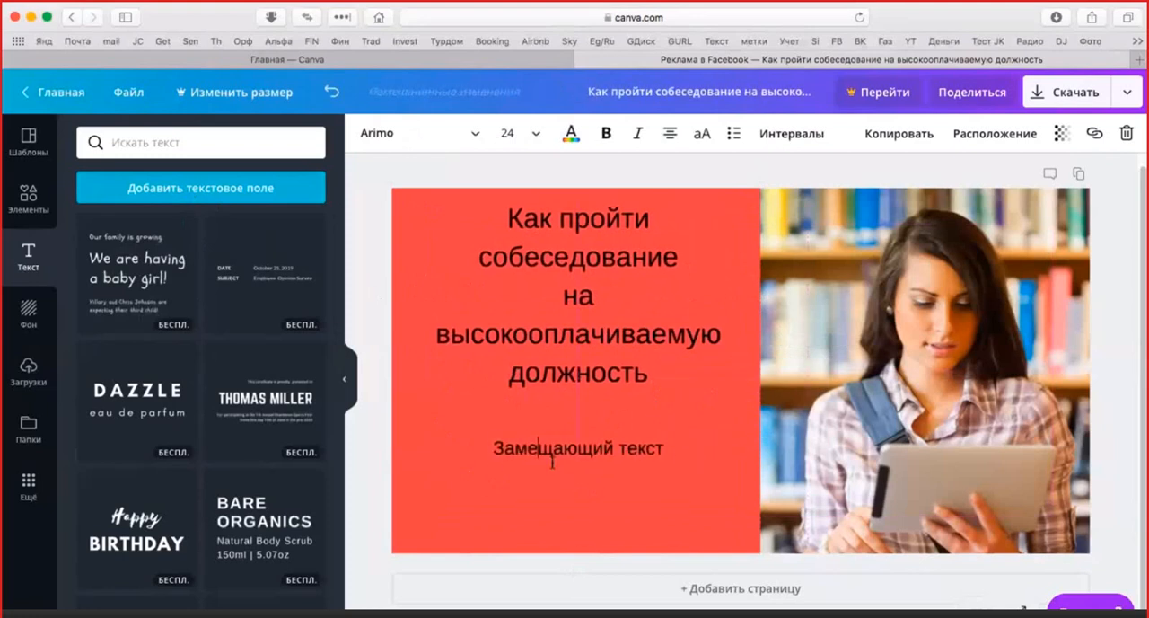
Replace the new text box's placeholder with "Вы можете уже на следующей неделе работать в престижной компании"
left_click(643, 451)
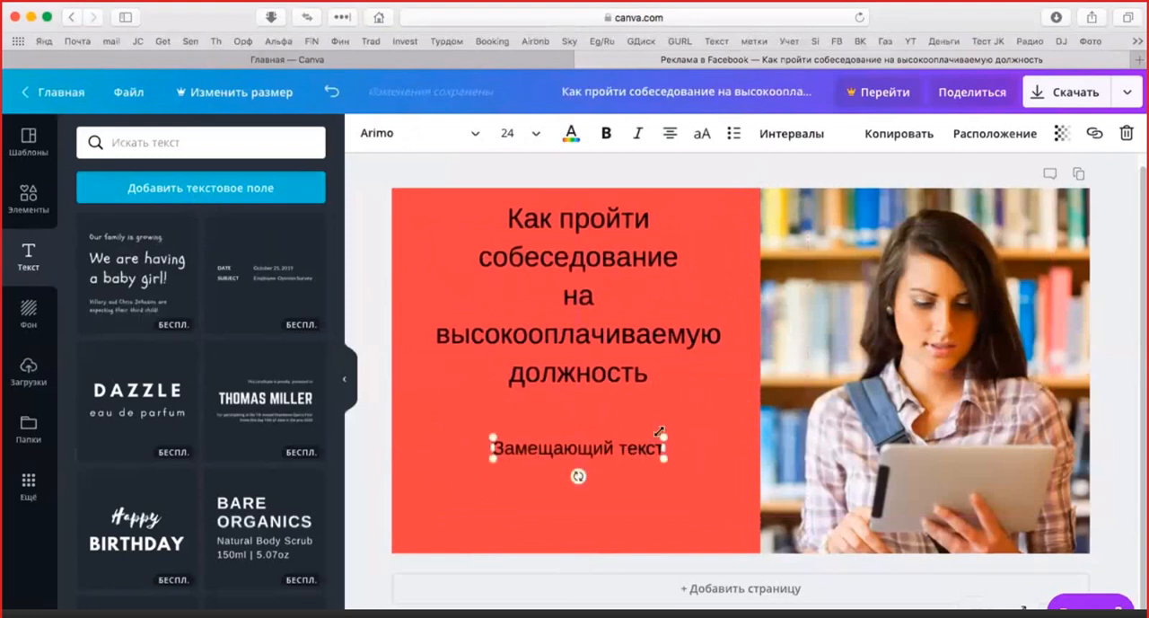
key("BackSpace")
key("BackSpace")
key("BackSpace")
key("BackSpace")
key("BackSpace")
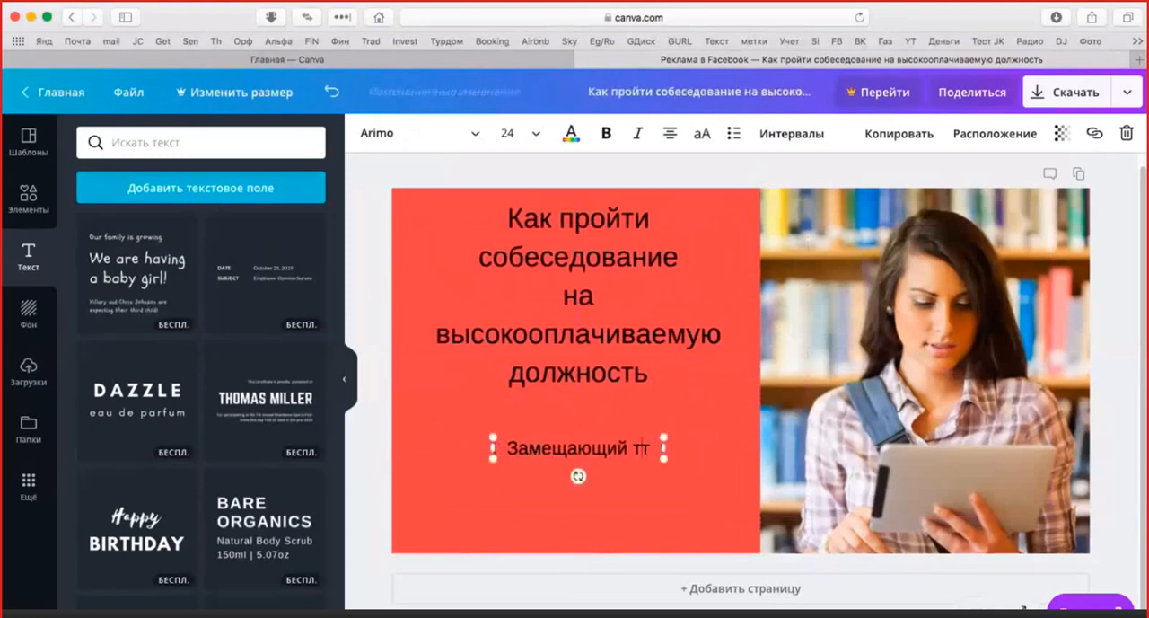
key("BackSpace")
key("BackSpace")
key("BackSpace")
key("BackSpace")
key("BackSpace")
key("BackSpace")
key("BackSpace")
key("BackSpace")
key("BackSpace")
key("BackSpace")
key("BackSpace")
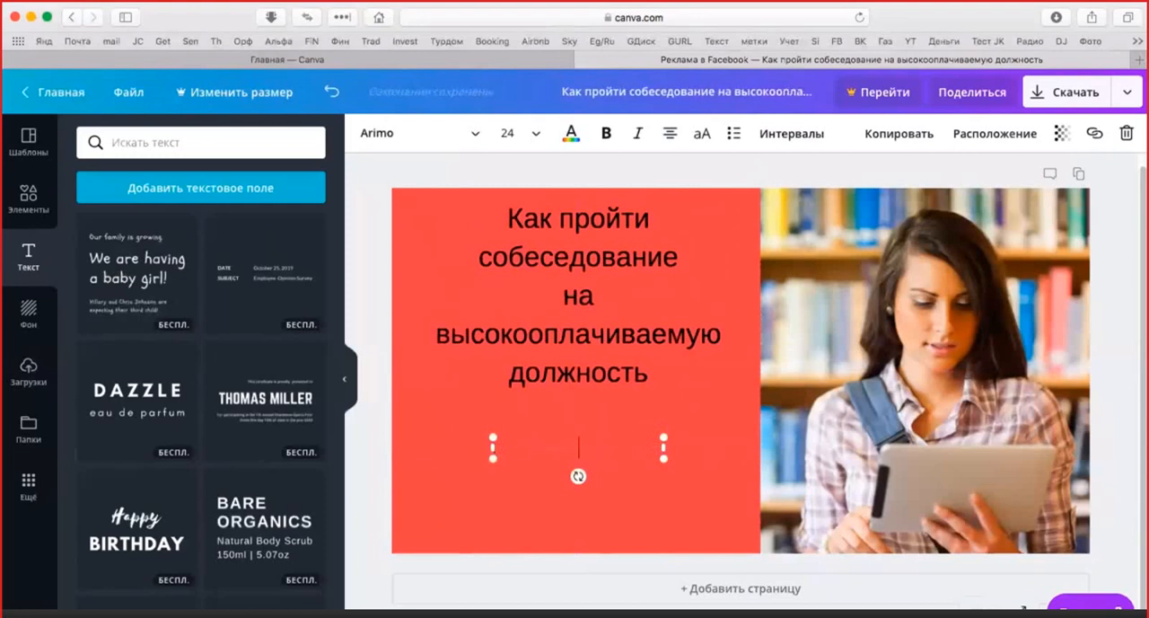
type("Вы")
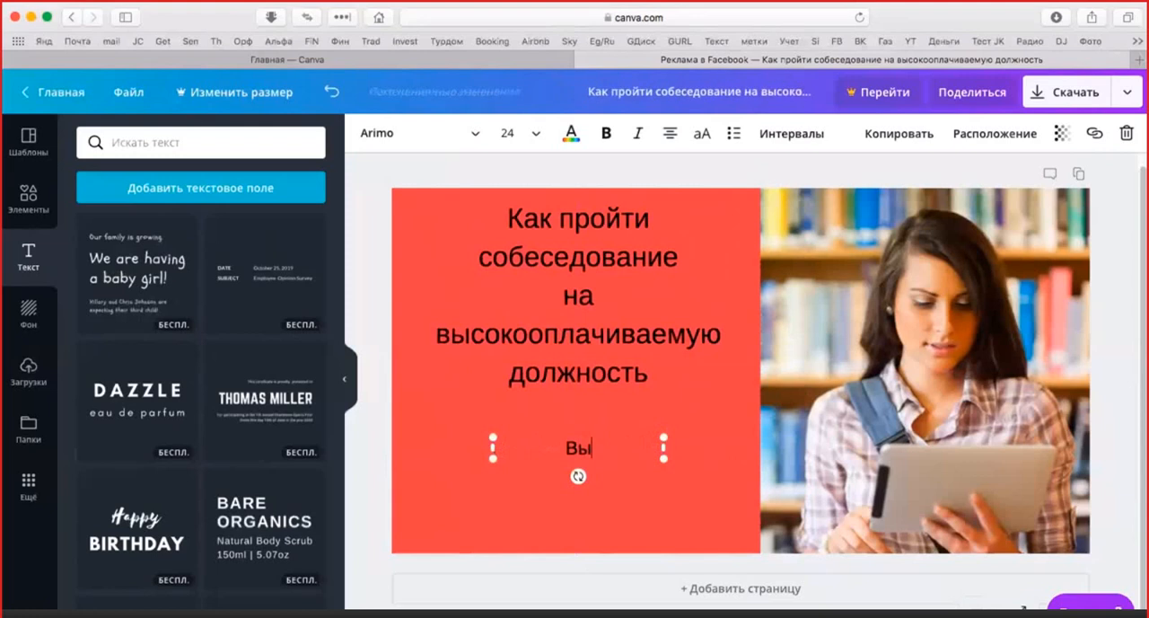
type(" можете")
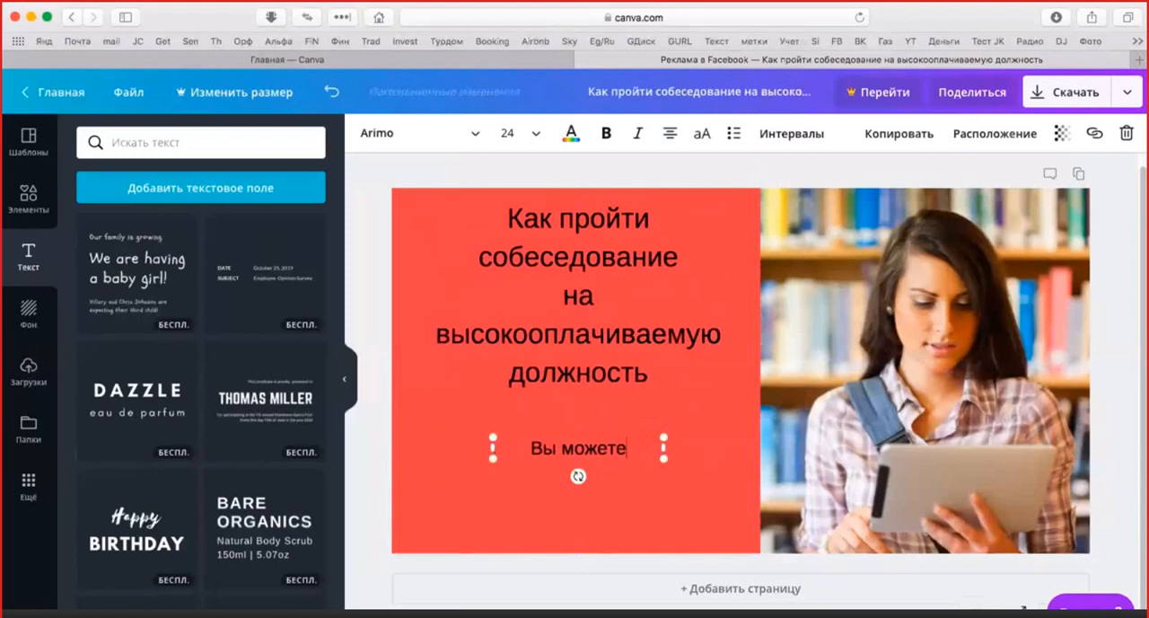
type(" уже на с")
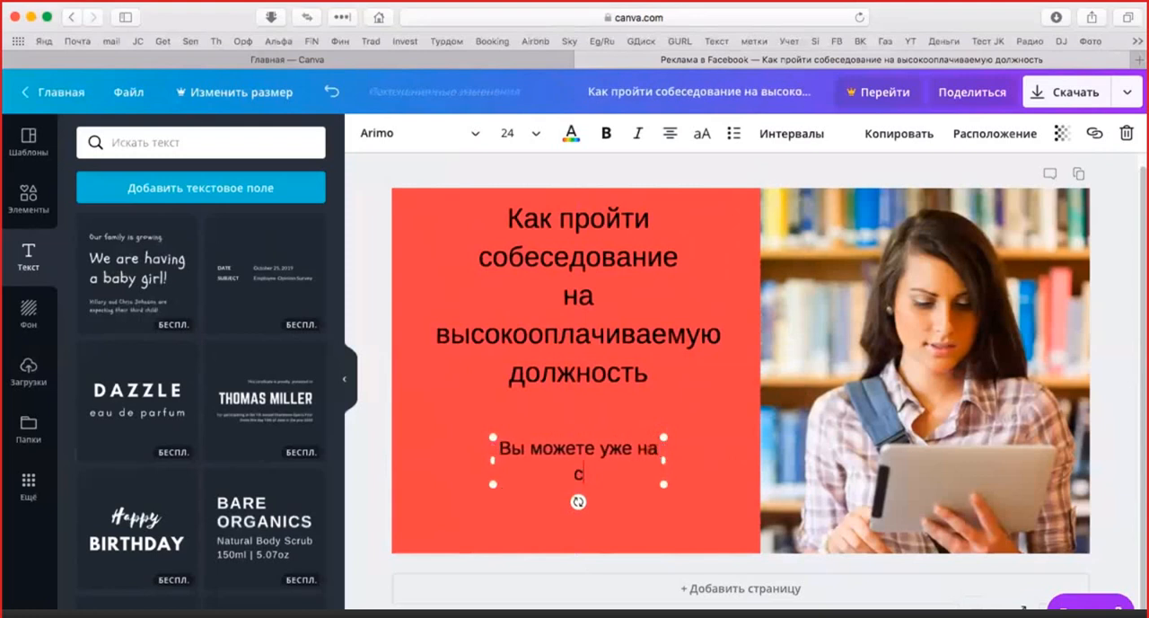
type("ледующей")
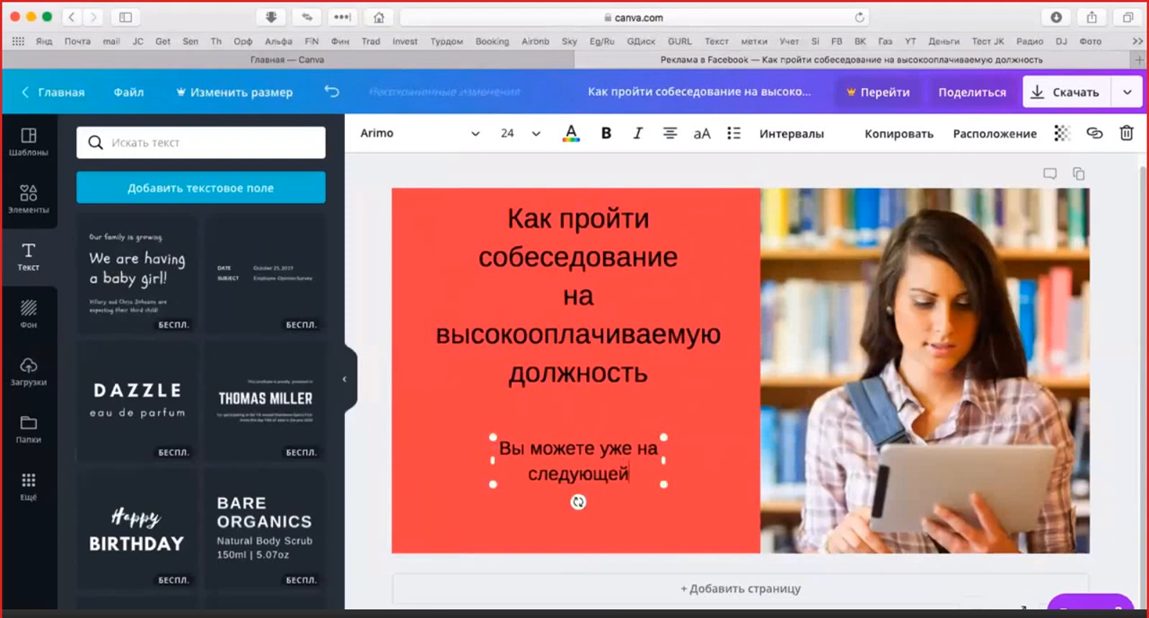
type(" неделе работт")
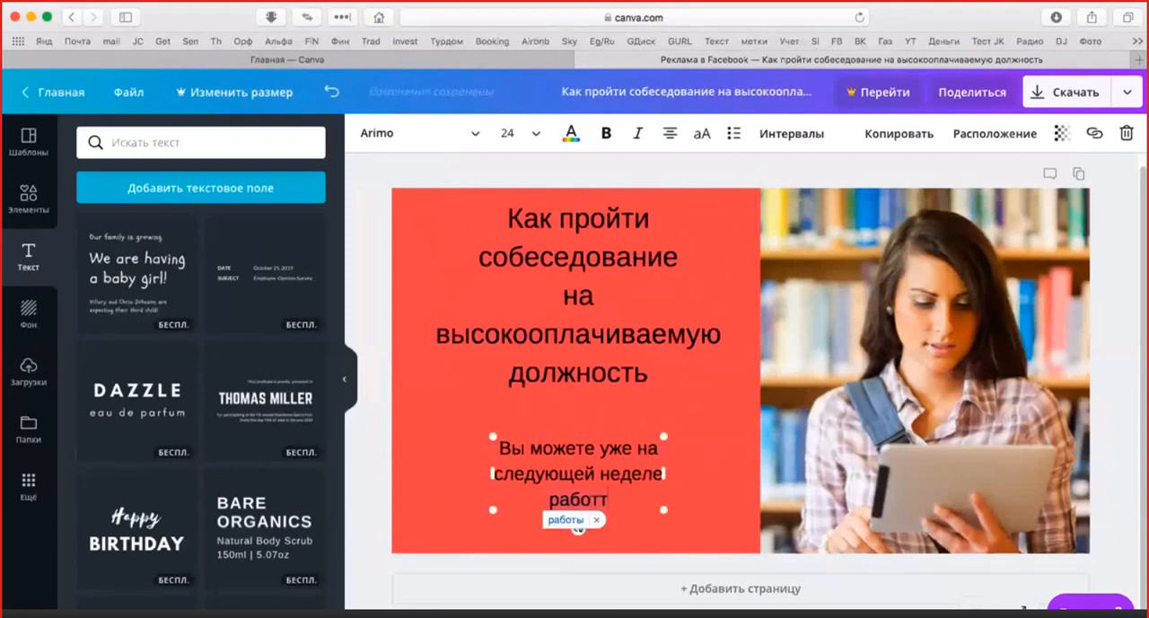
key("BackSpace")
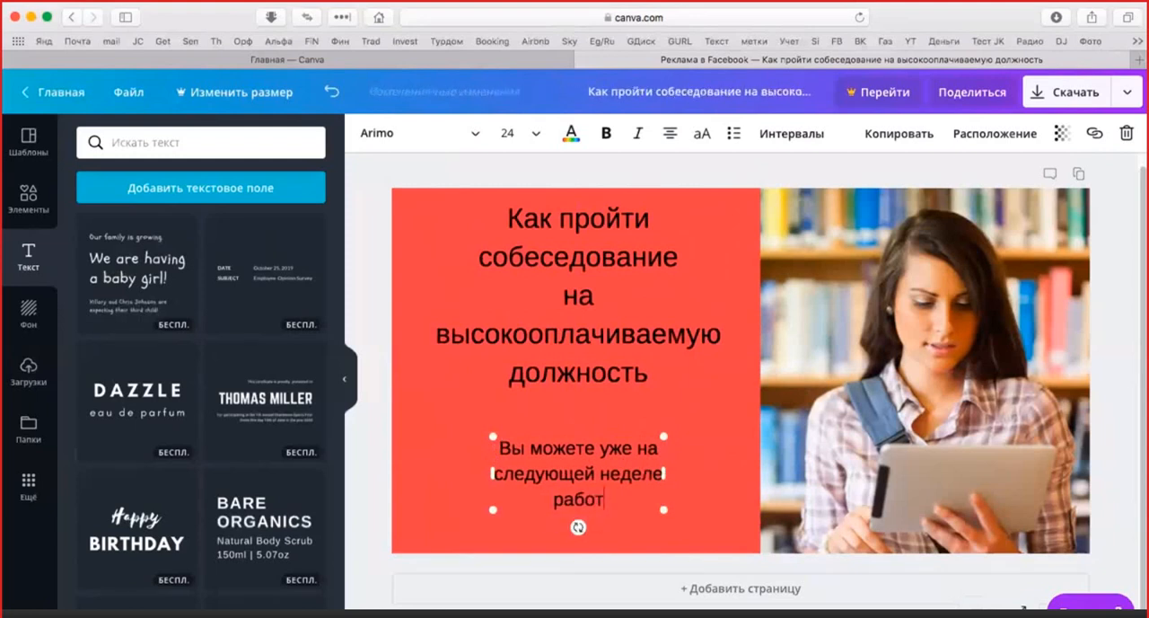
type("ать в престиф")
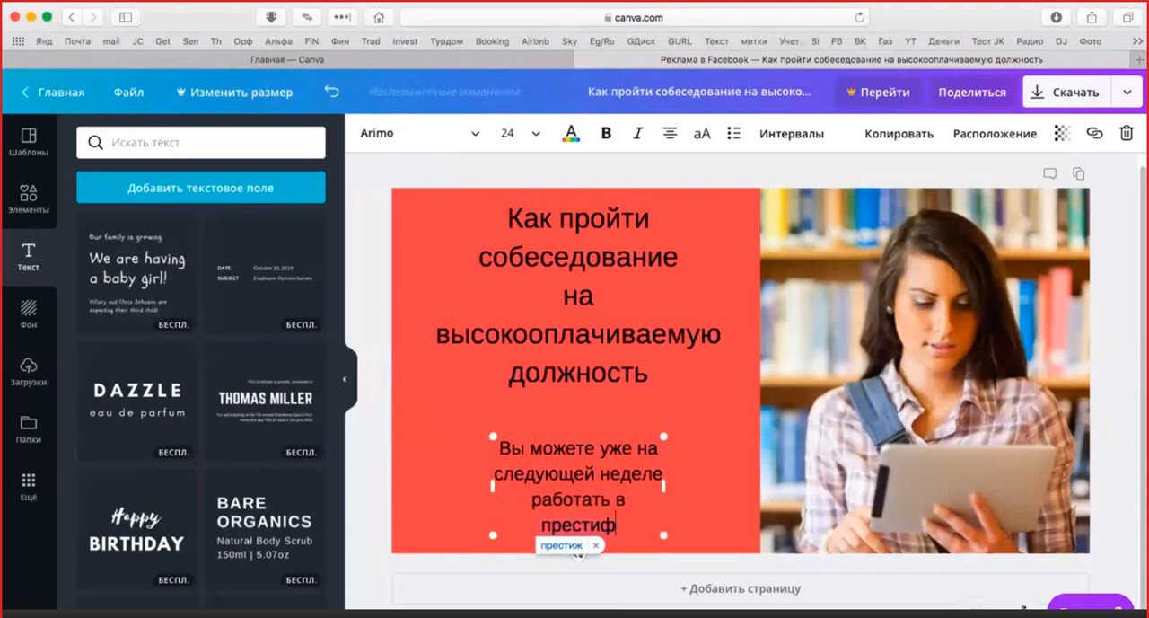
key("BackSpace")
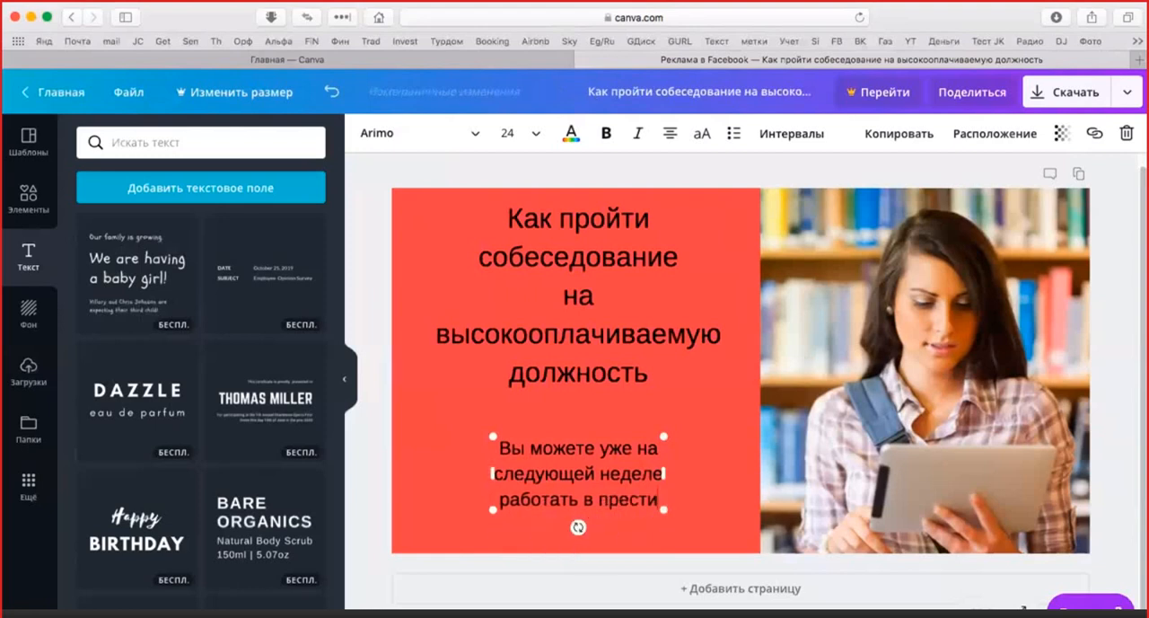
type("жной компании")
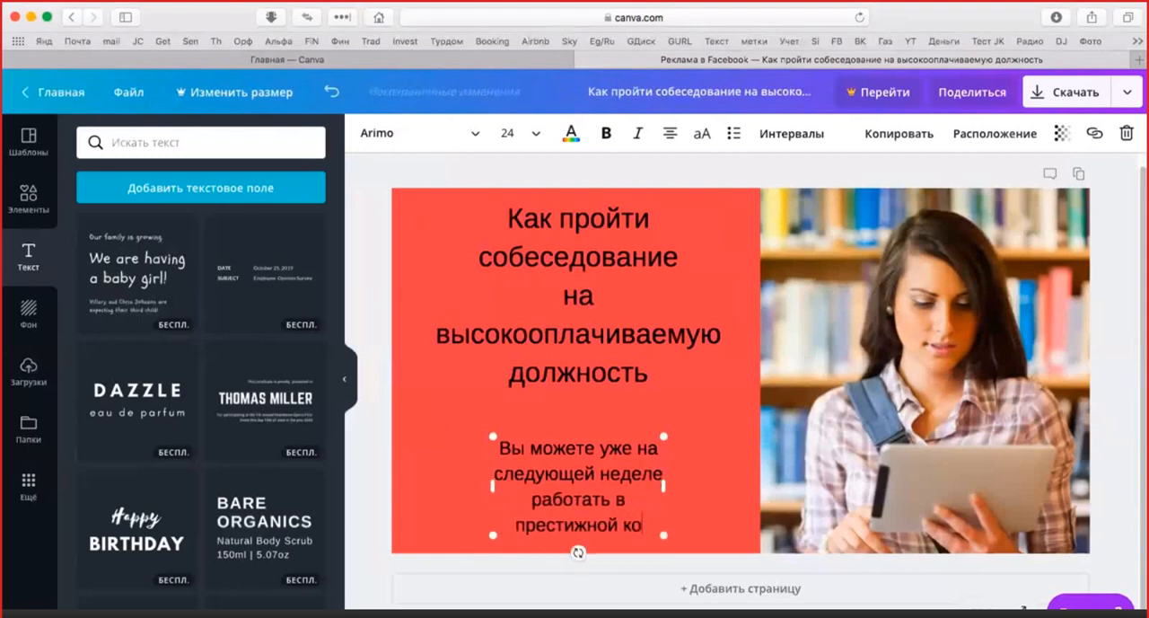
Widen the lower text box across the red square so its text fits on two lines, and move it slightly lower
left_click(691, 490)
left_click(648, 508)
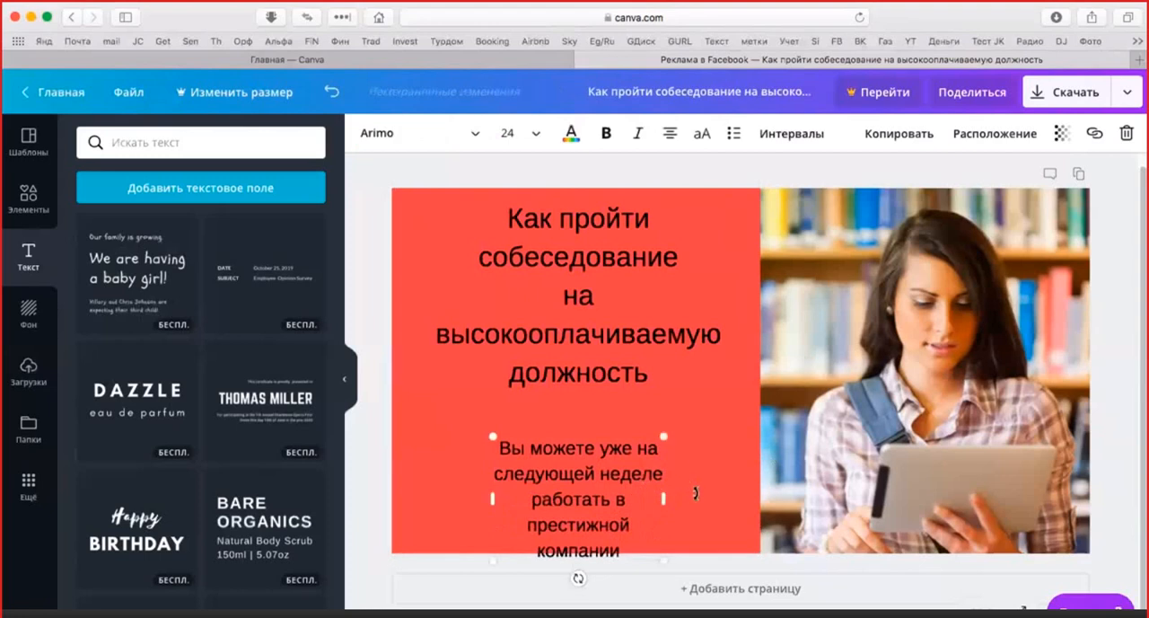
left_click_drag(695, 492, 745, 493)
left_click(710, 430)
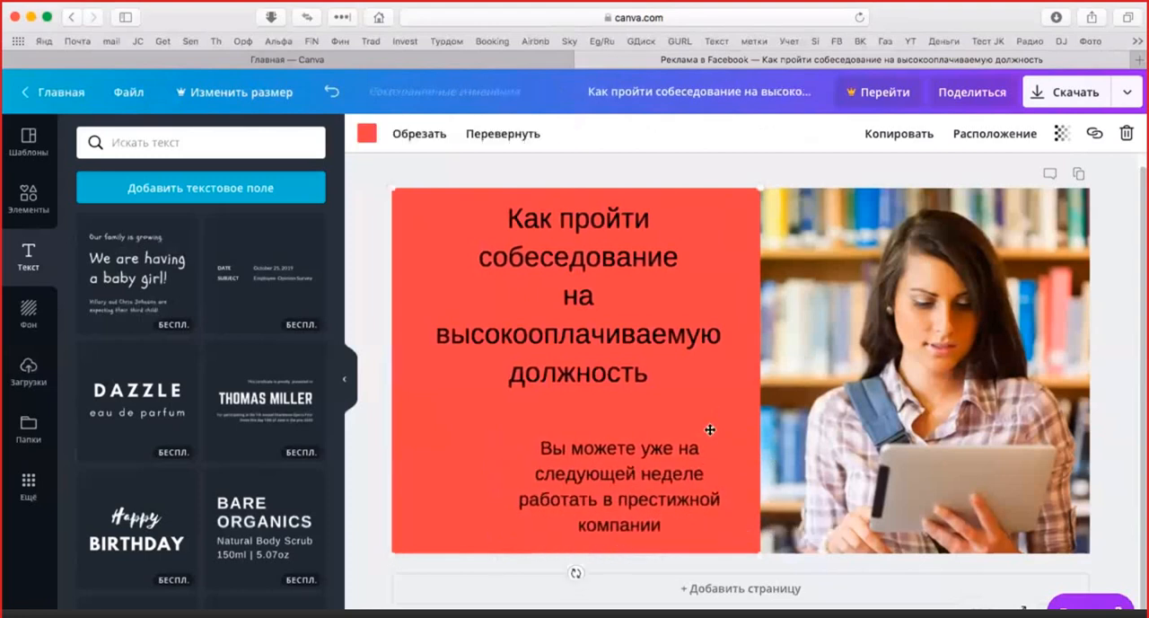
left_click(713, 439)
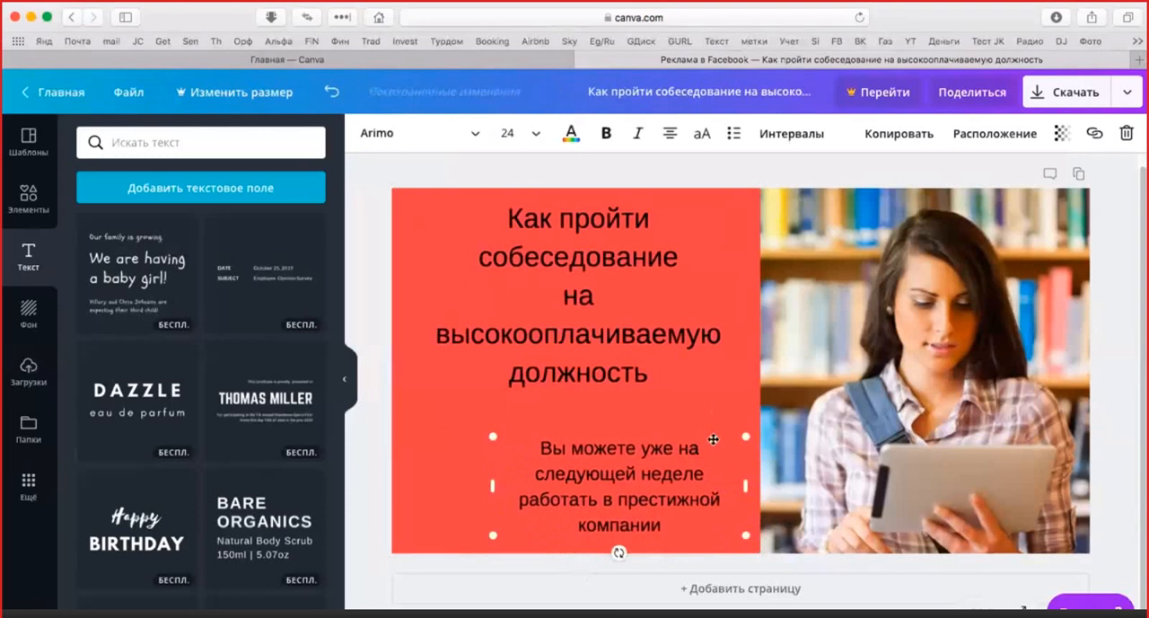
left_click(713, 439)
left_click_drag(712, 440, 671, 436)
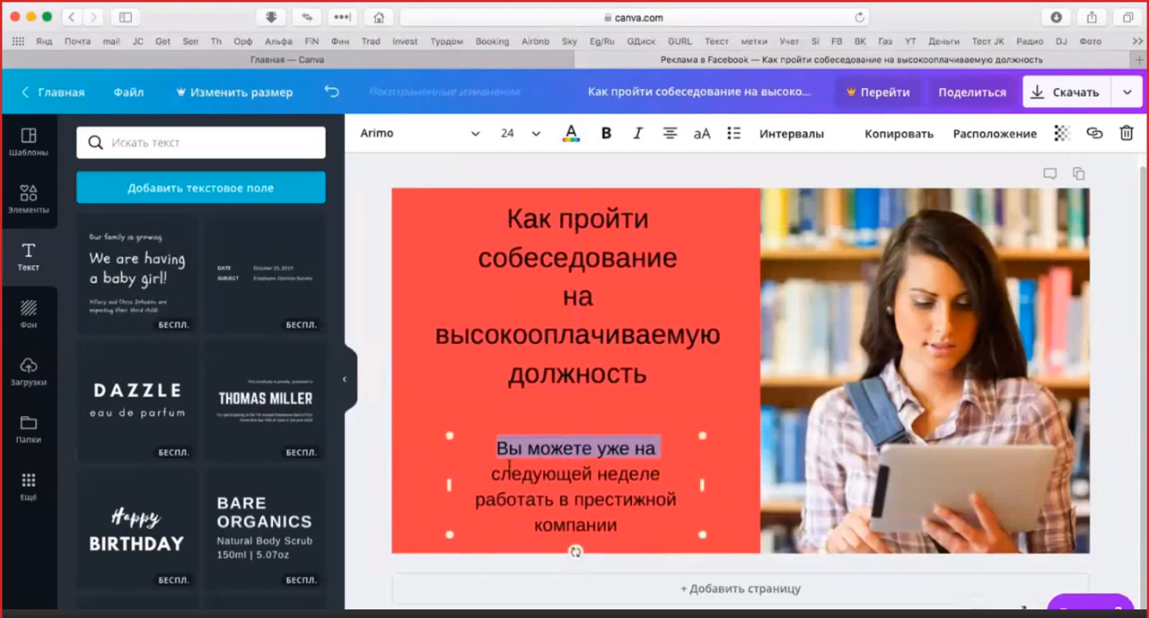
left_click_drag(450, 485, 399, 486)
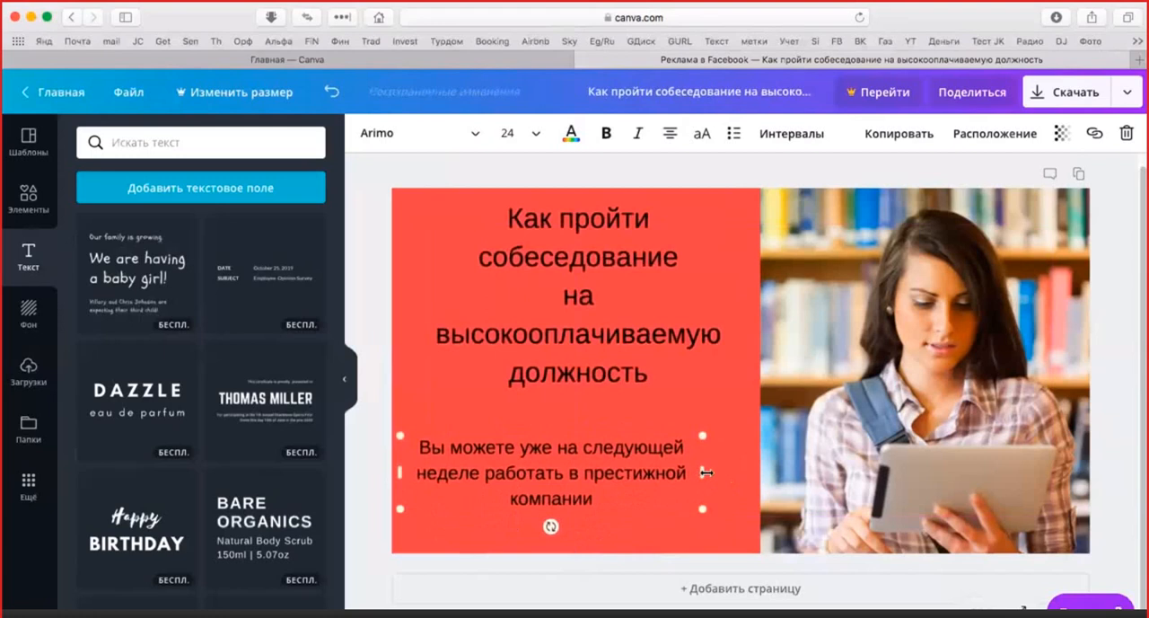
left_click_drag(707, 472, 757, 471)
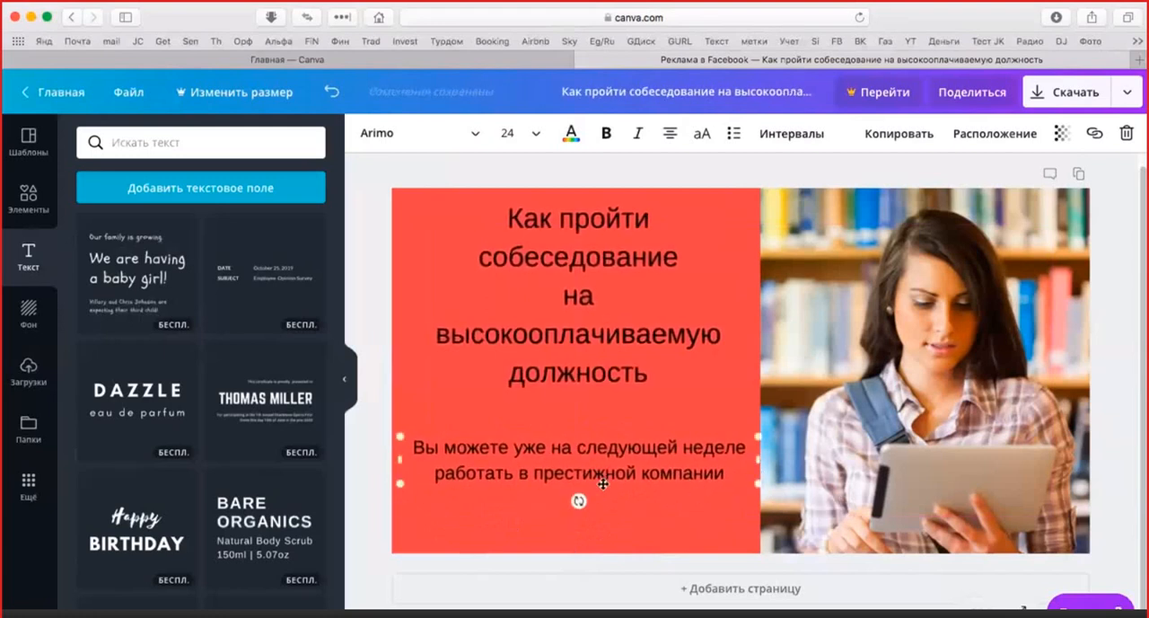
left_click_drag(602, 475, 604, 502)
Change the colour of the whole headline text to white
left_click(650, 368)
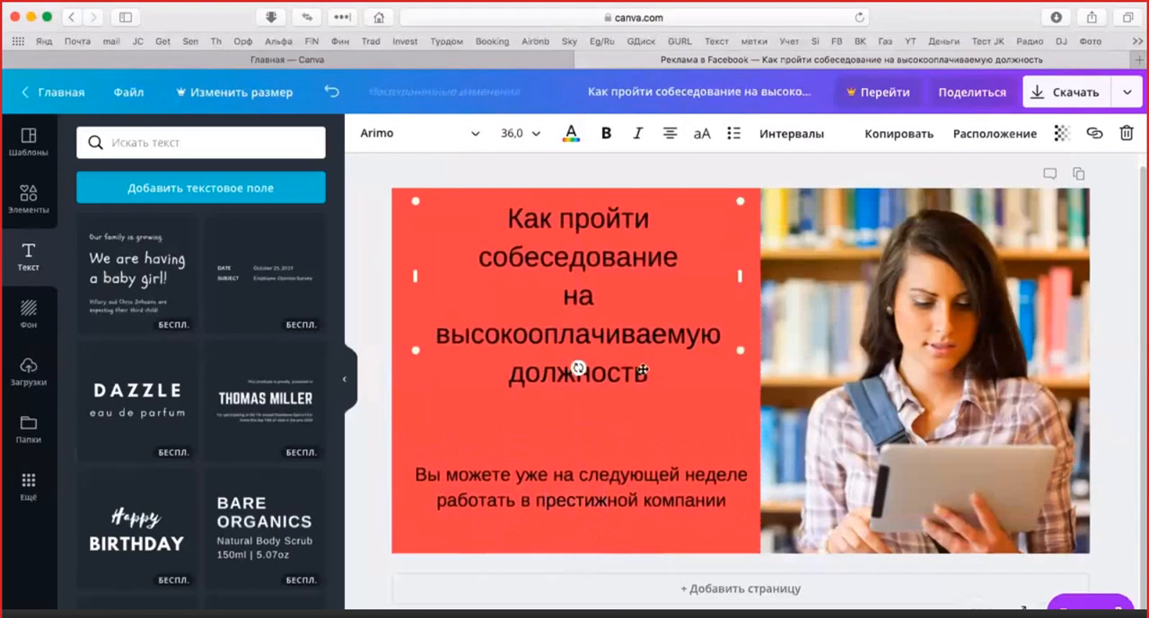
double_click(636, 319)
triple_click(636, 316)
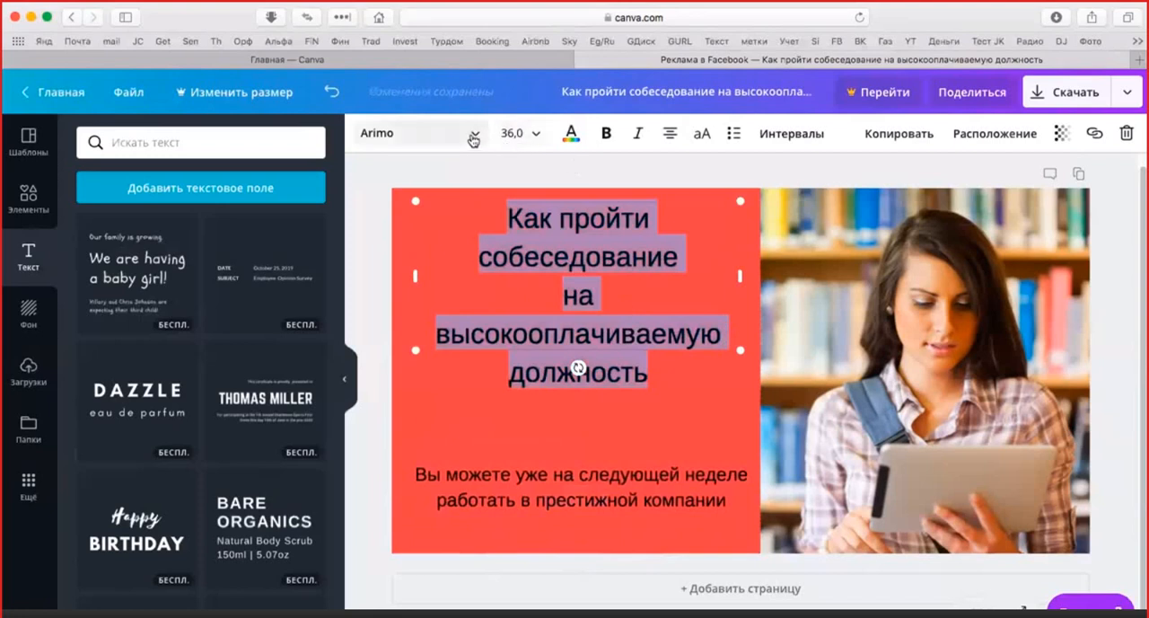
left_click(571, 133)
left_click(689, 189)
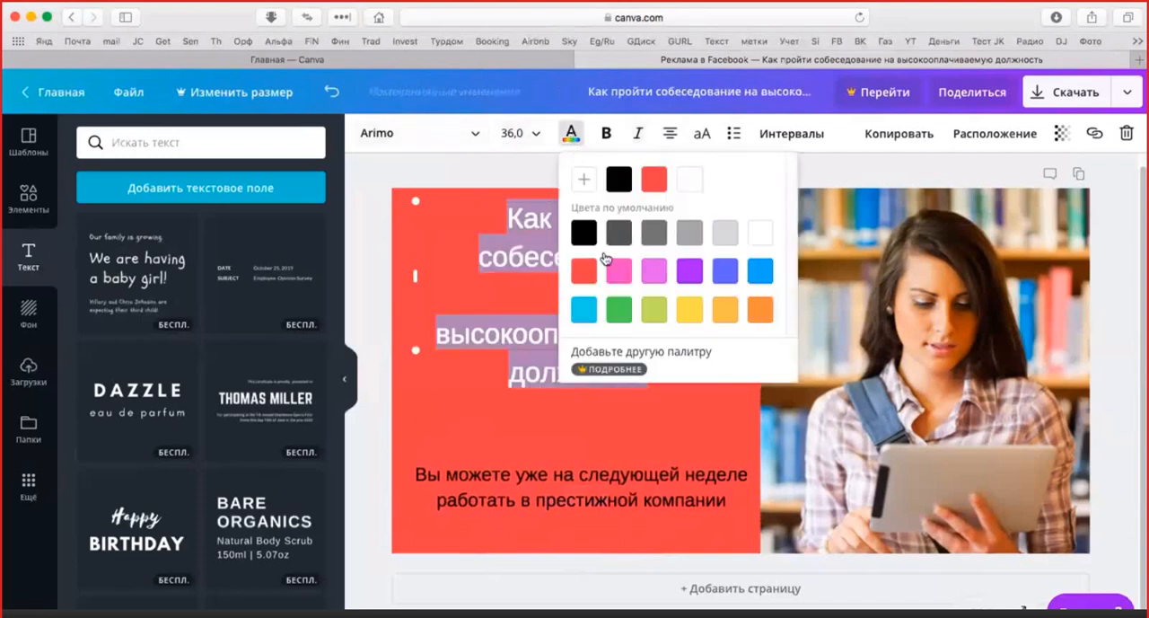
left_click(454, 281)
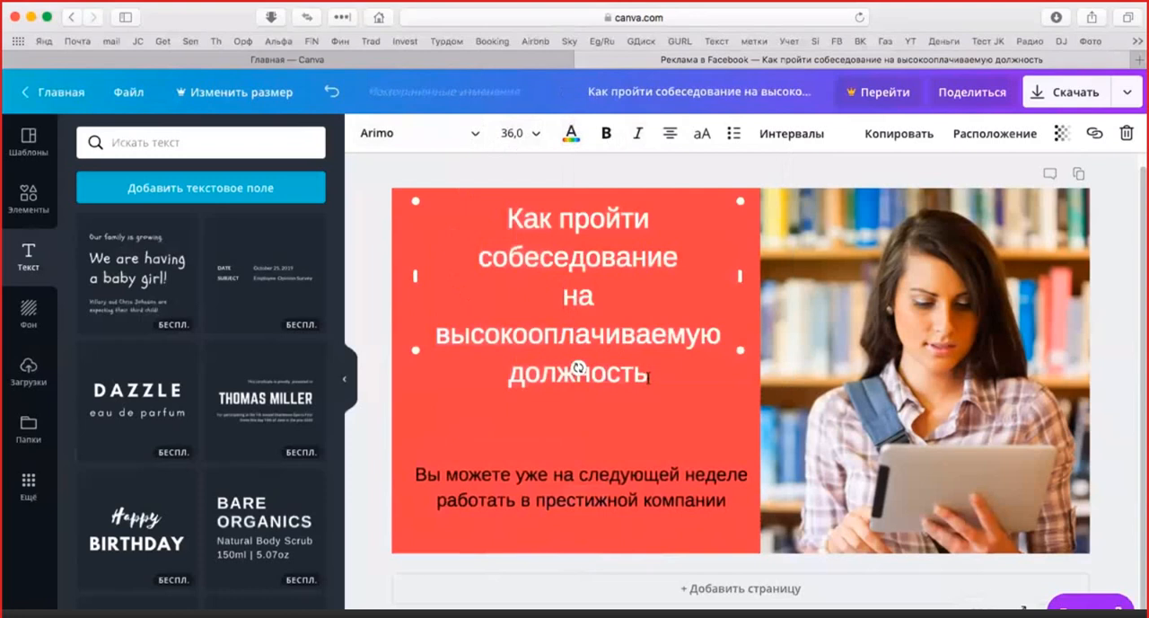
Set the font of the whole headline to Alegreya Sans Bold
left_click_drag(649, 373, 498, 221)
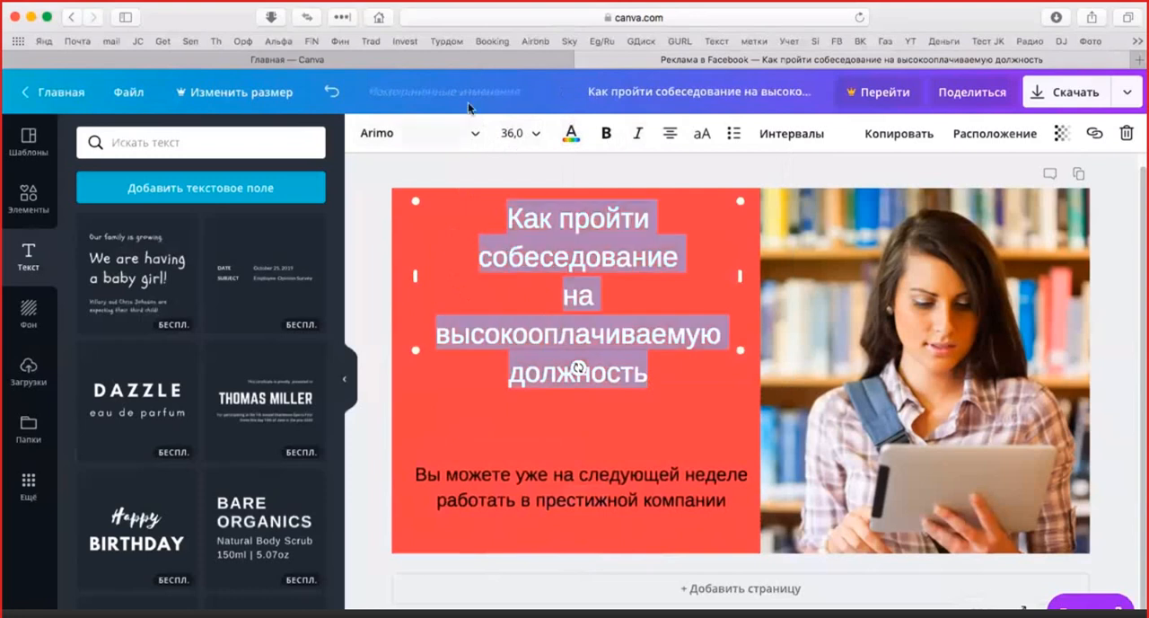
left_click(476, 133)
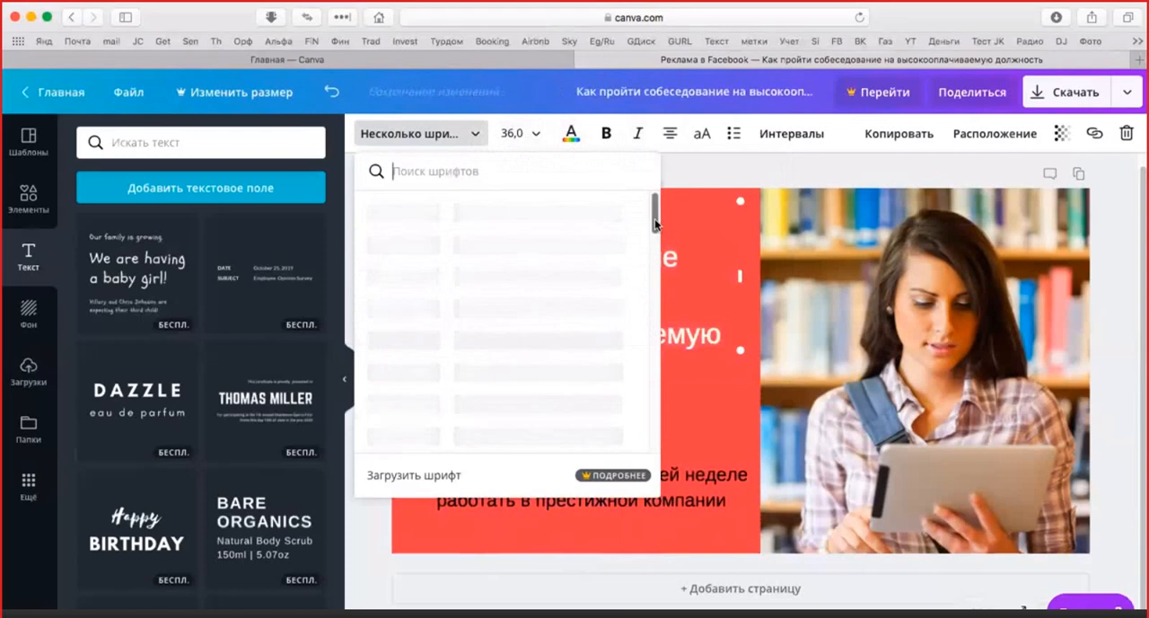
left_click_drag(655, 219, 661, 197)
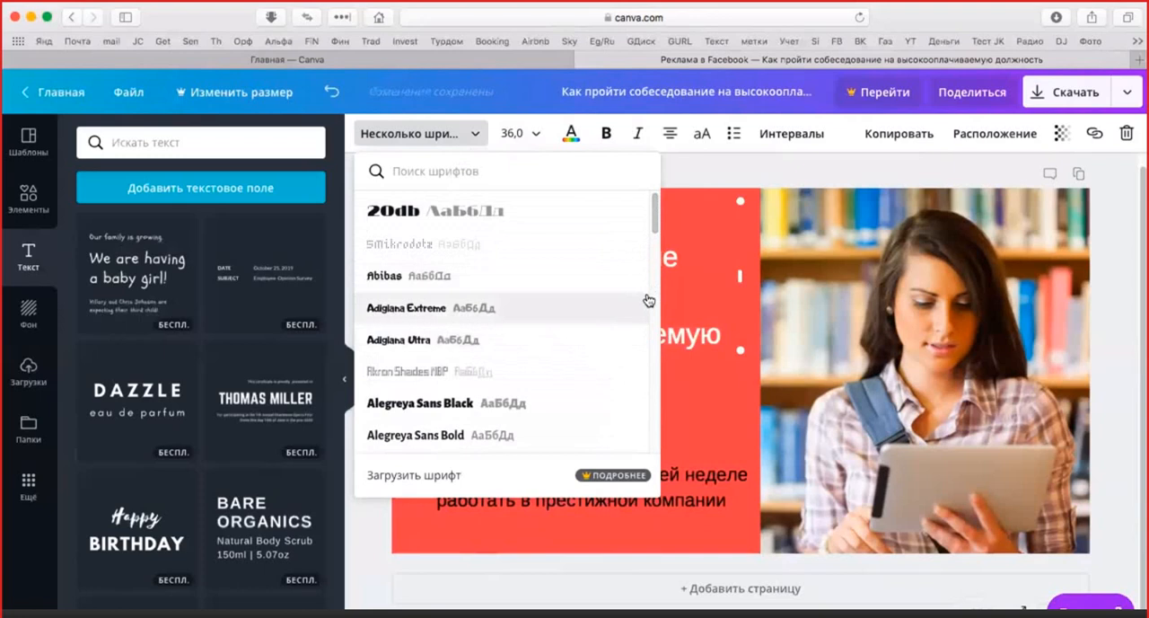
scroll(654, 240, "down", 2)
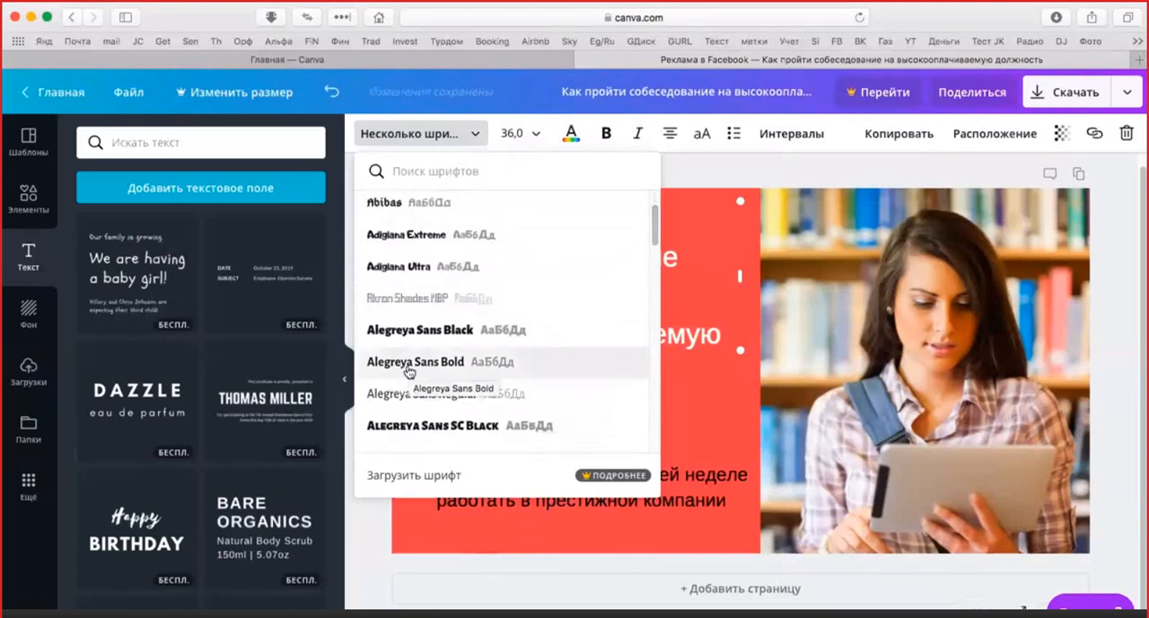
left_click(408, 368)
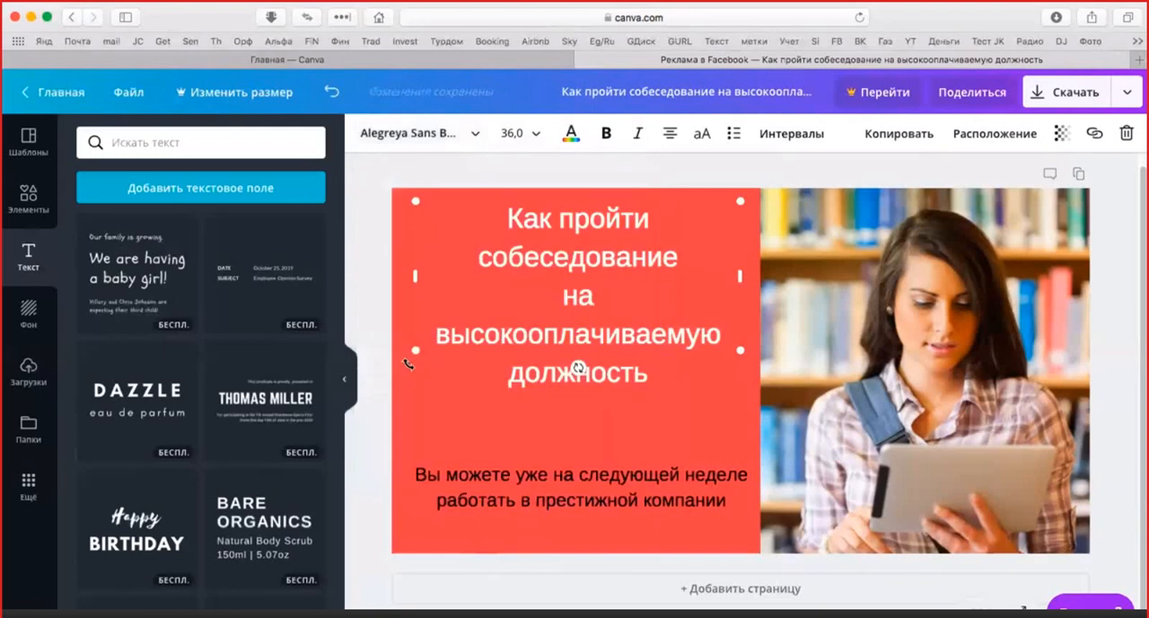
left_click(653, 395)
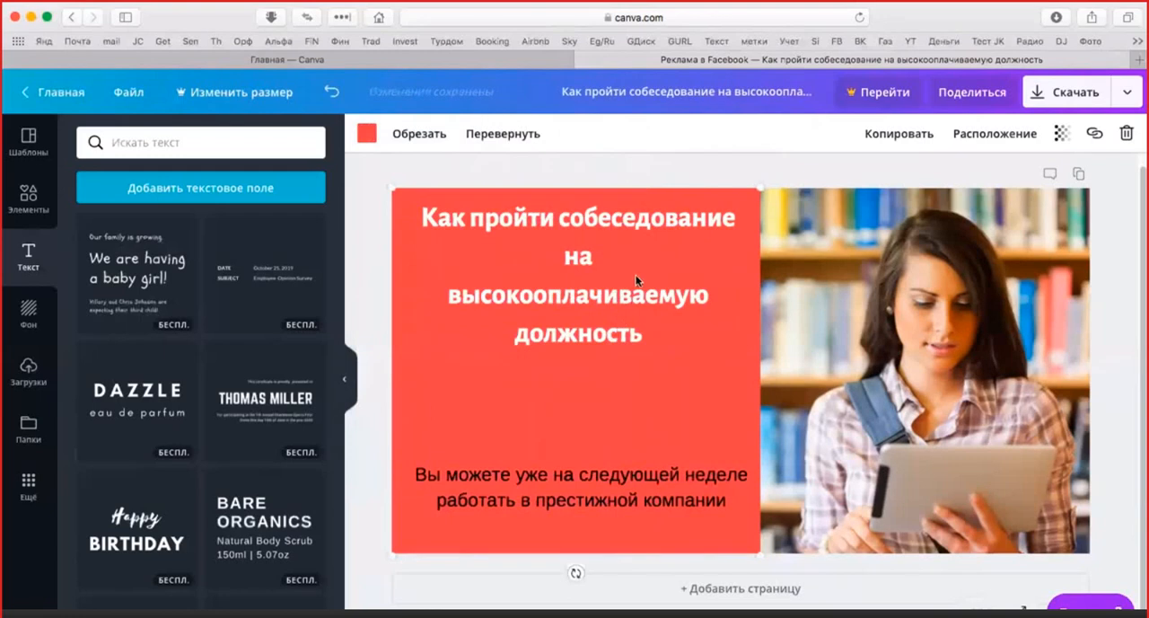
double_click(636, 328)
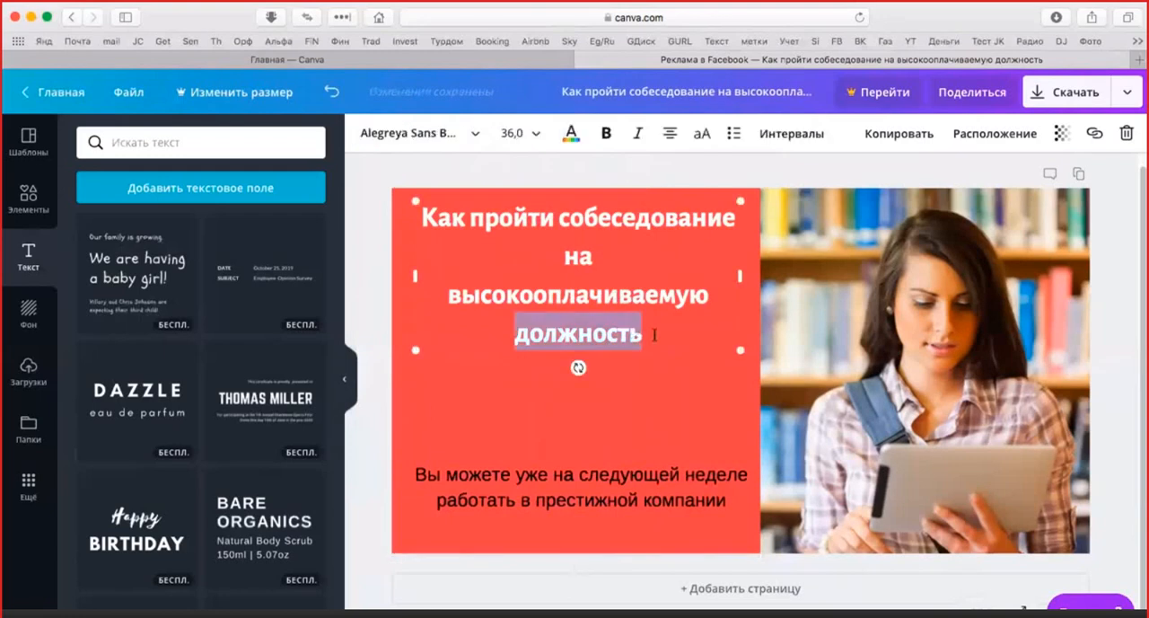
left_click_drag(655, 335, 441, 223)
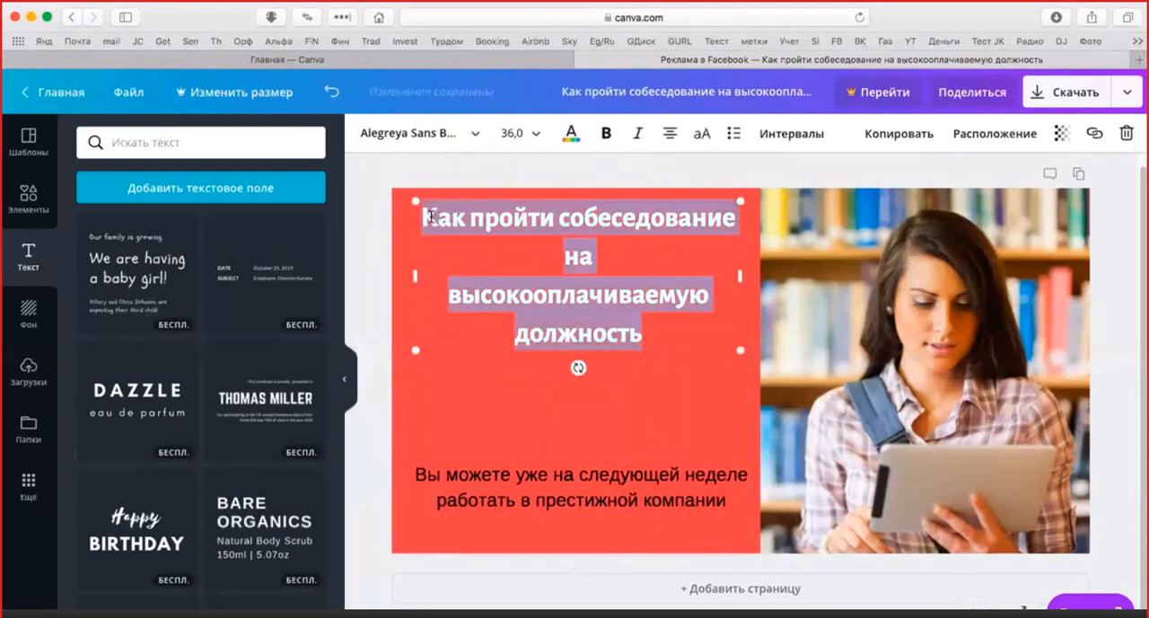
left_click(571, 134)
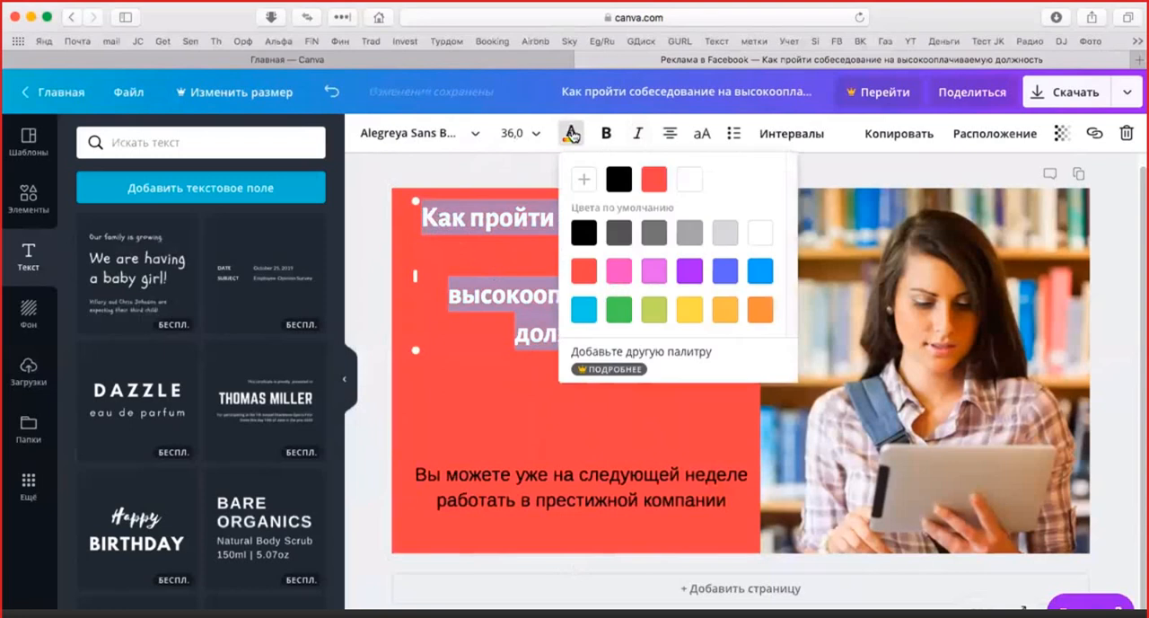
left_click(679, 356)
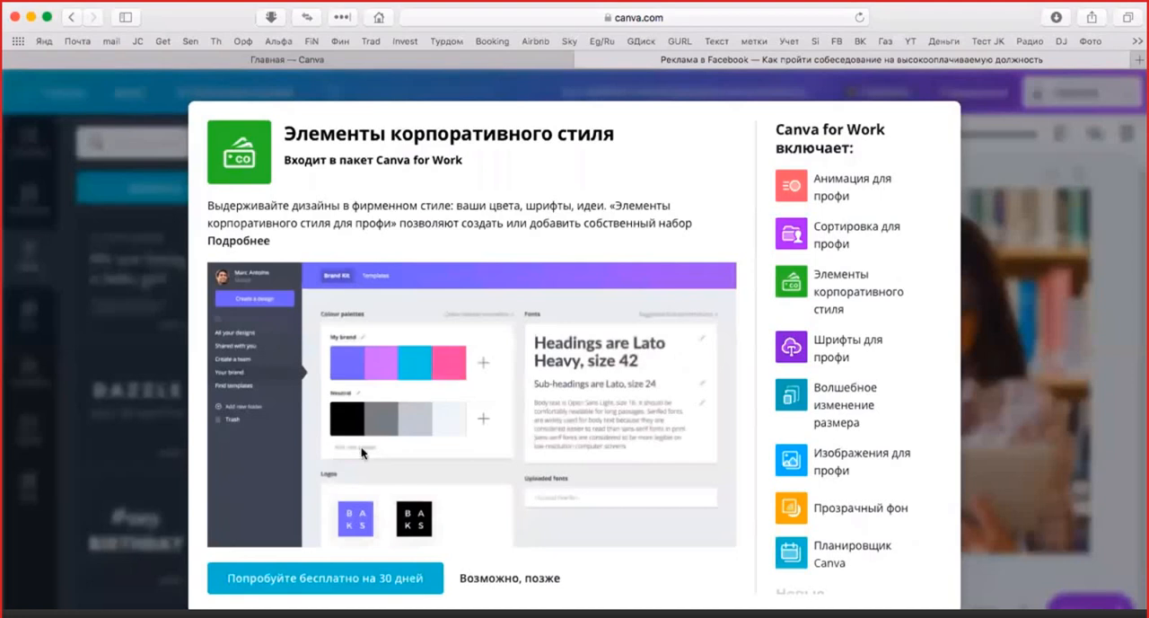
left_click(545, 590)
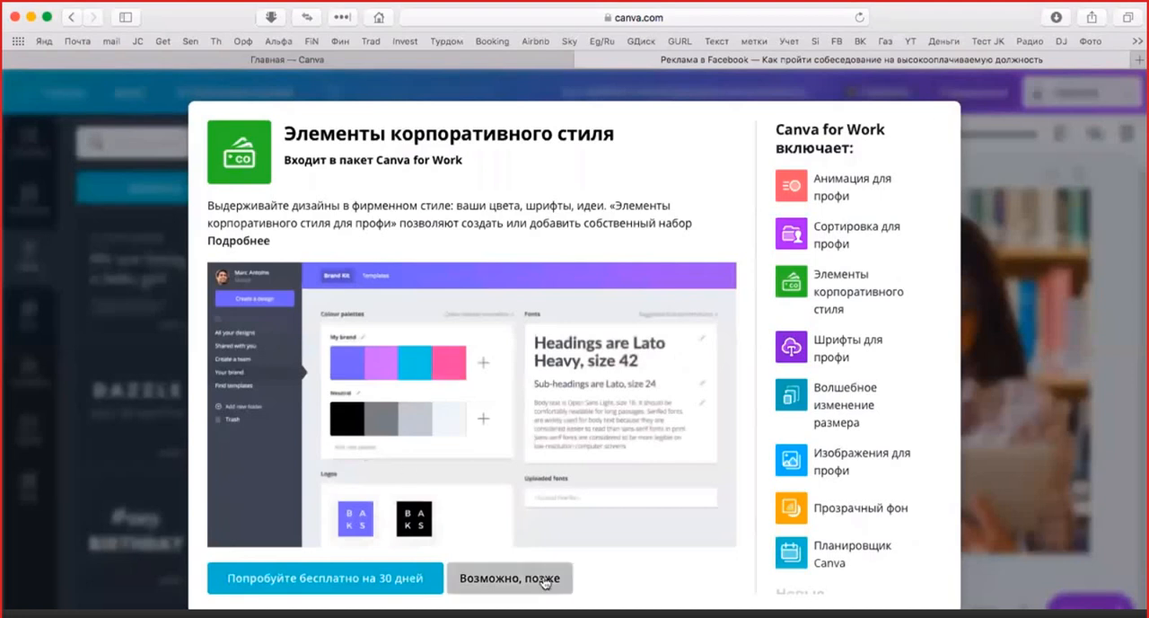
Change the colour of the whole headline to a custom pale yellow, about #fffcbc
left_click(571, 135)
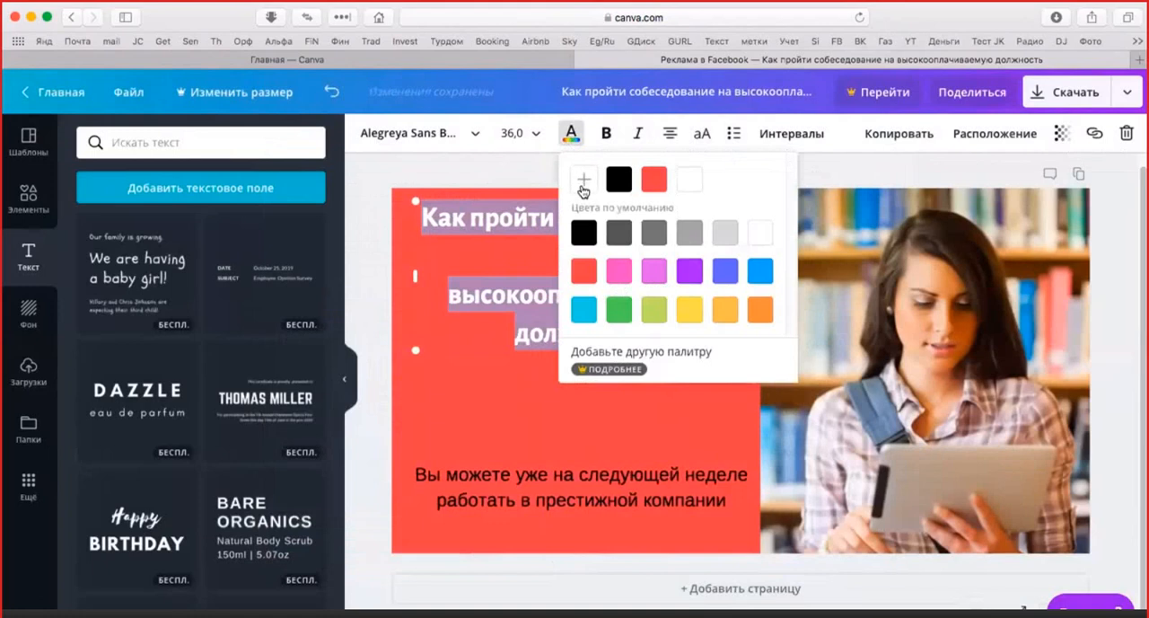
left_click(584, 180)
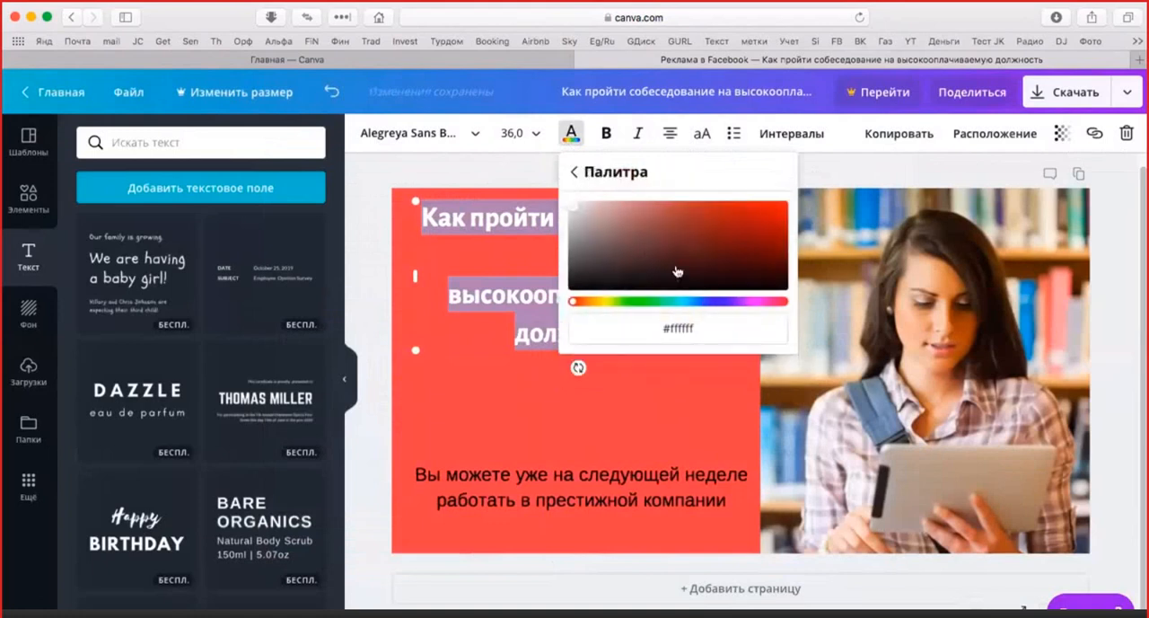
left_click_drag(575, 302, 604, 302)
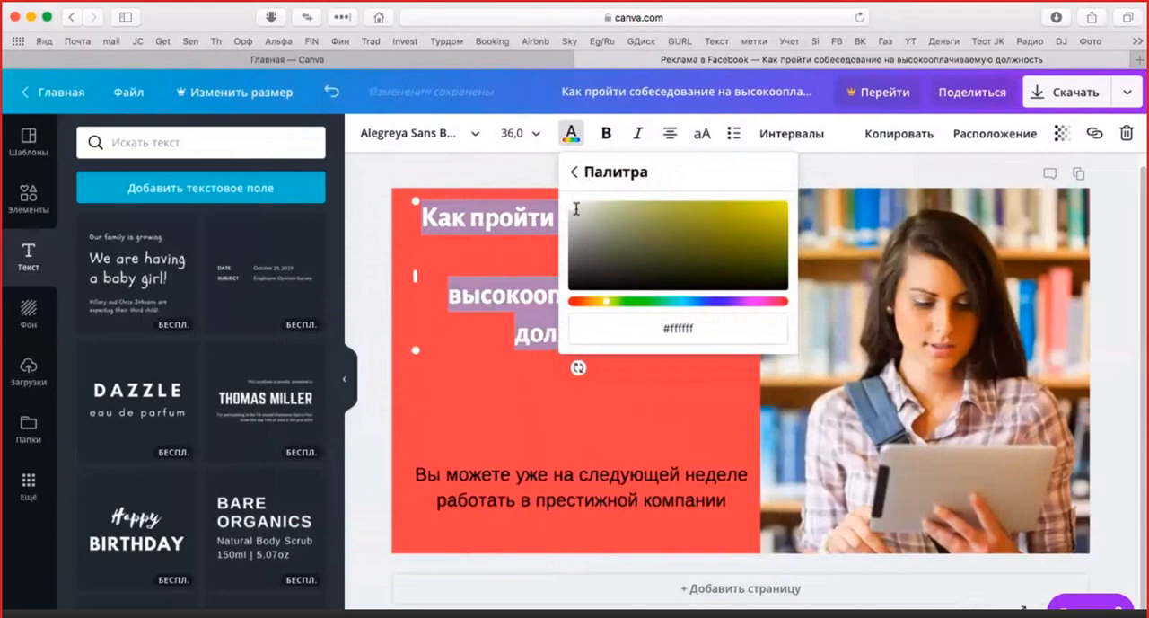
left_click_drag(577, 209, 625, 202)
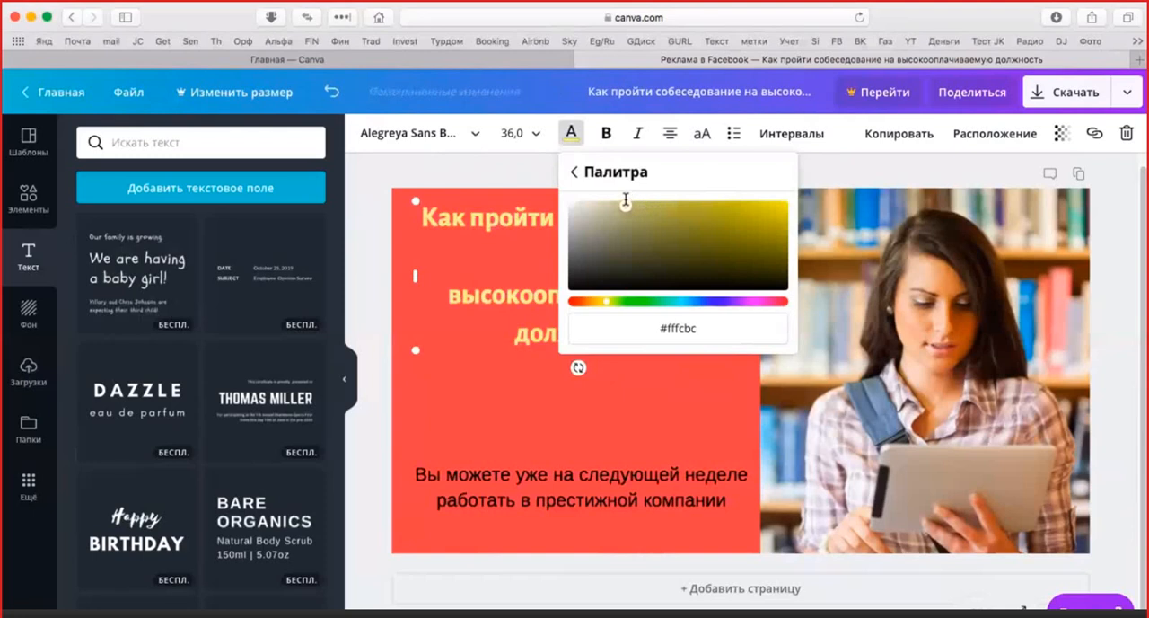
left_click(646, 407)
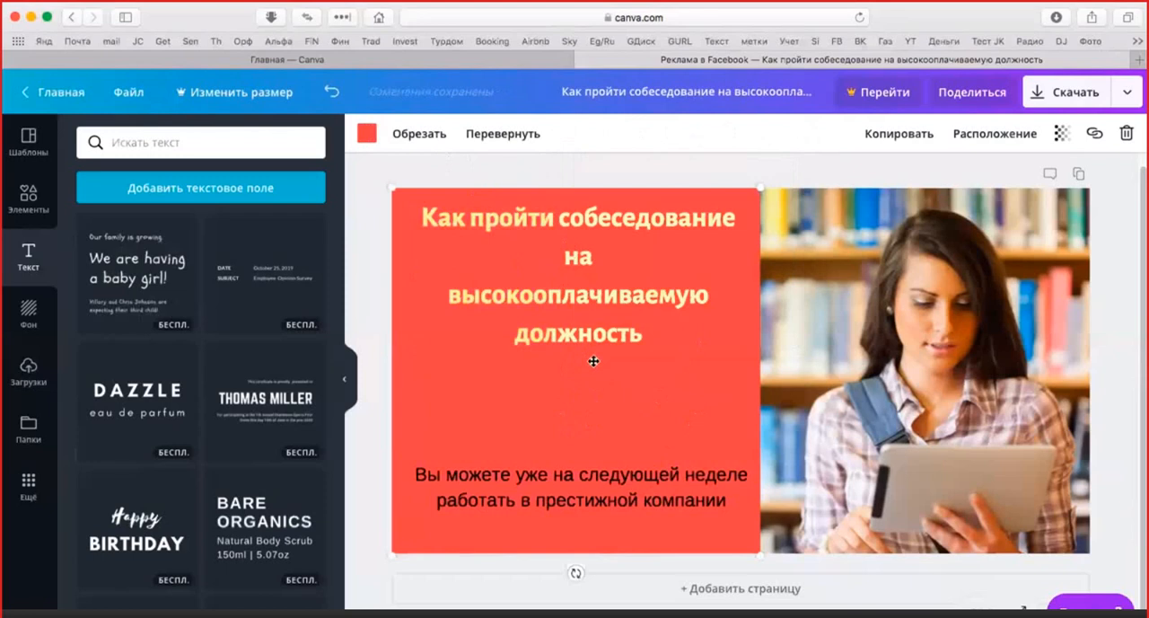
Set the whole headline's font size to 42, then enlarge its text box slightly
left_click(651, 333)
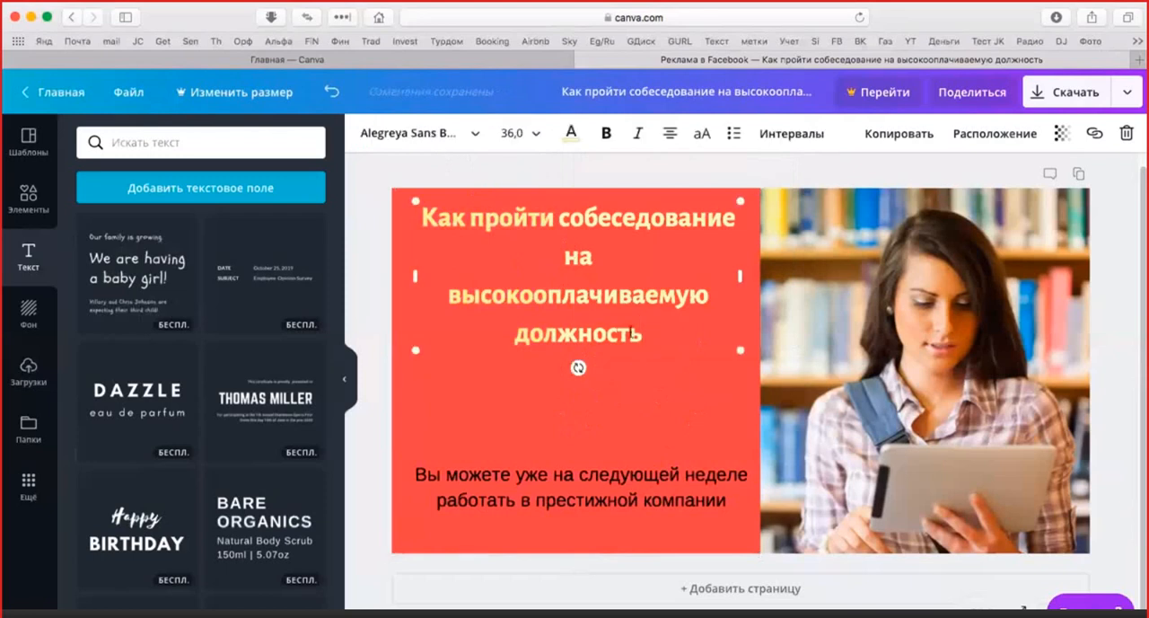
left_click_drag(650, 333, 424, 215)
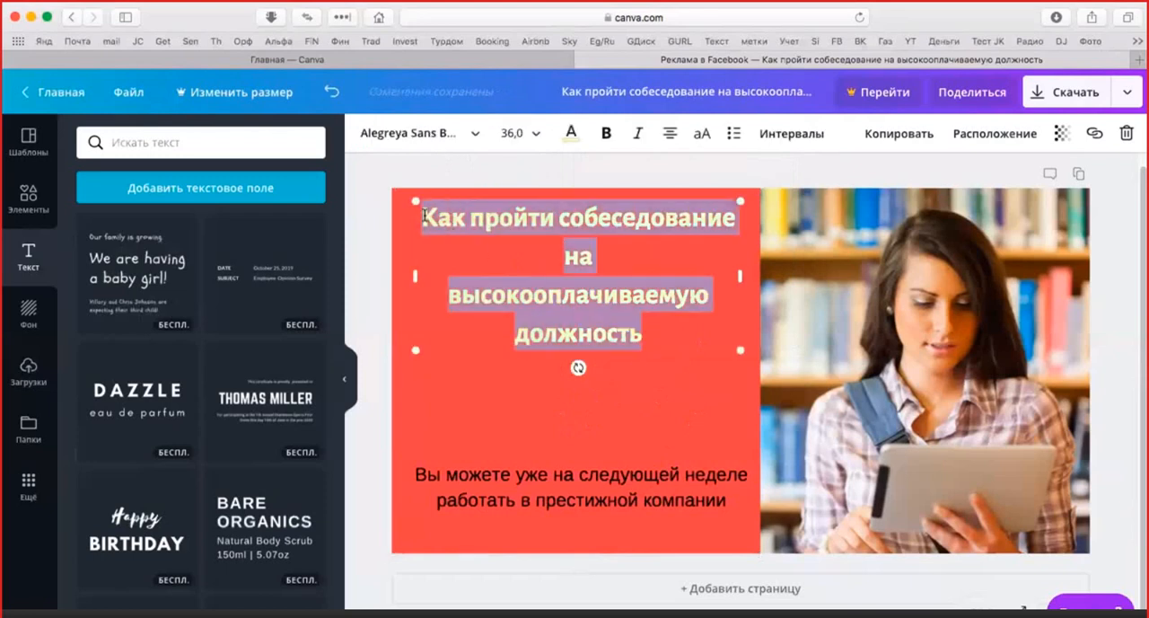
left_click(535, 134)
scroll(567, 382, "down", 3)
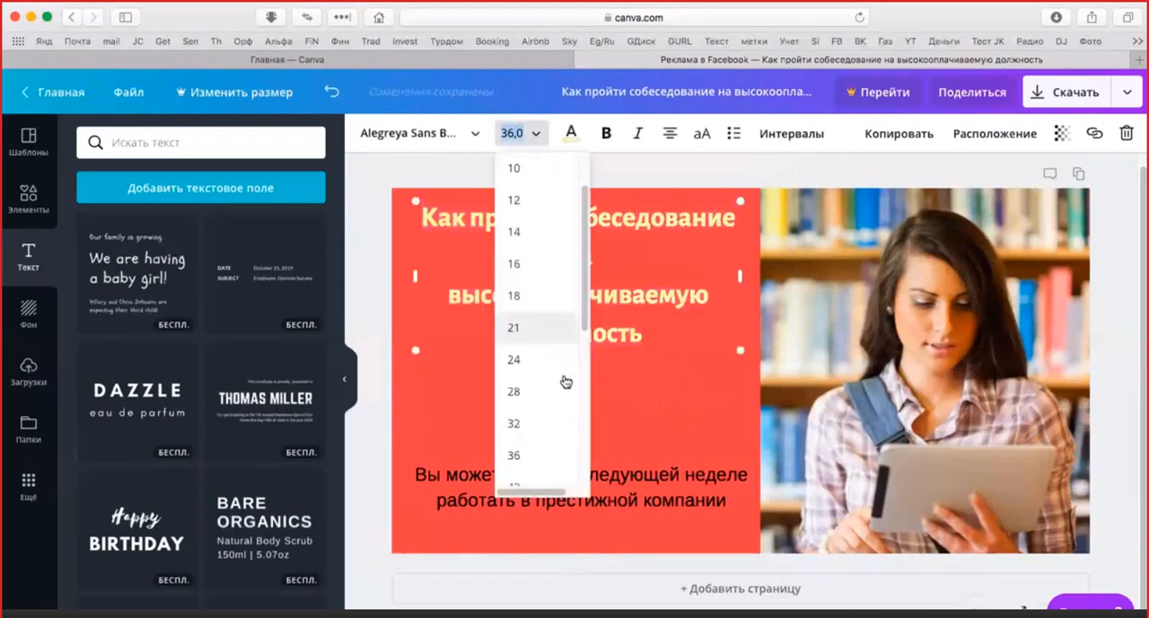
left_click(538, 466)
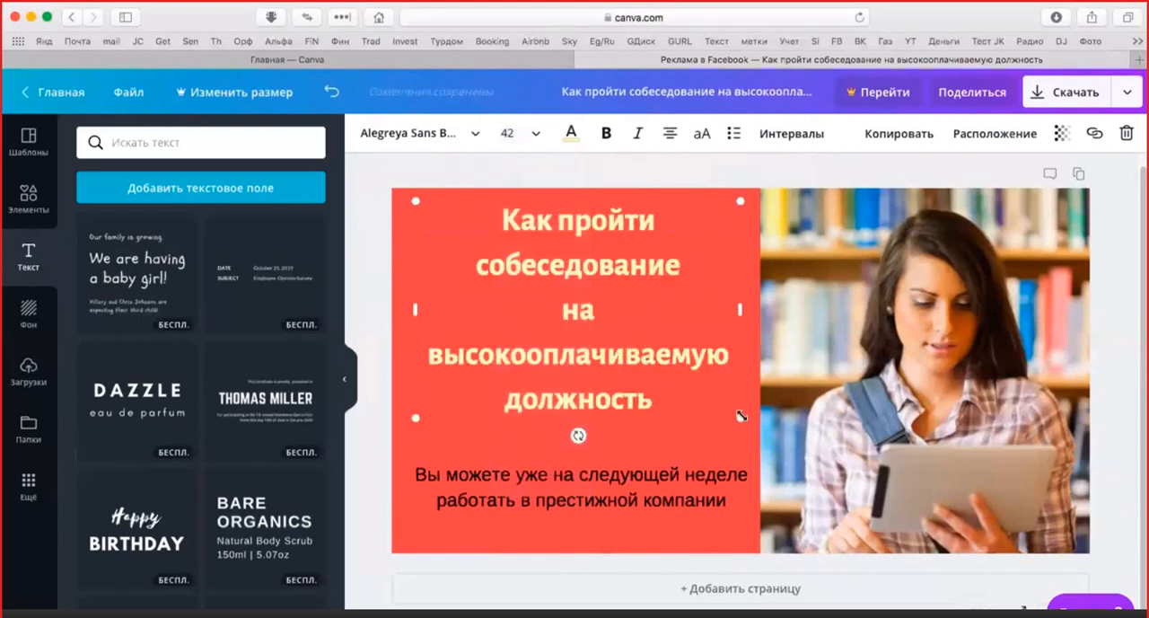
left_click_drag(748, 413, 763, 409)
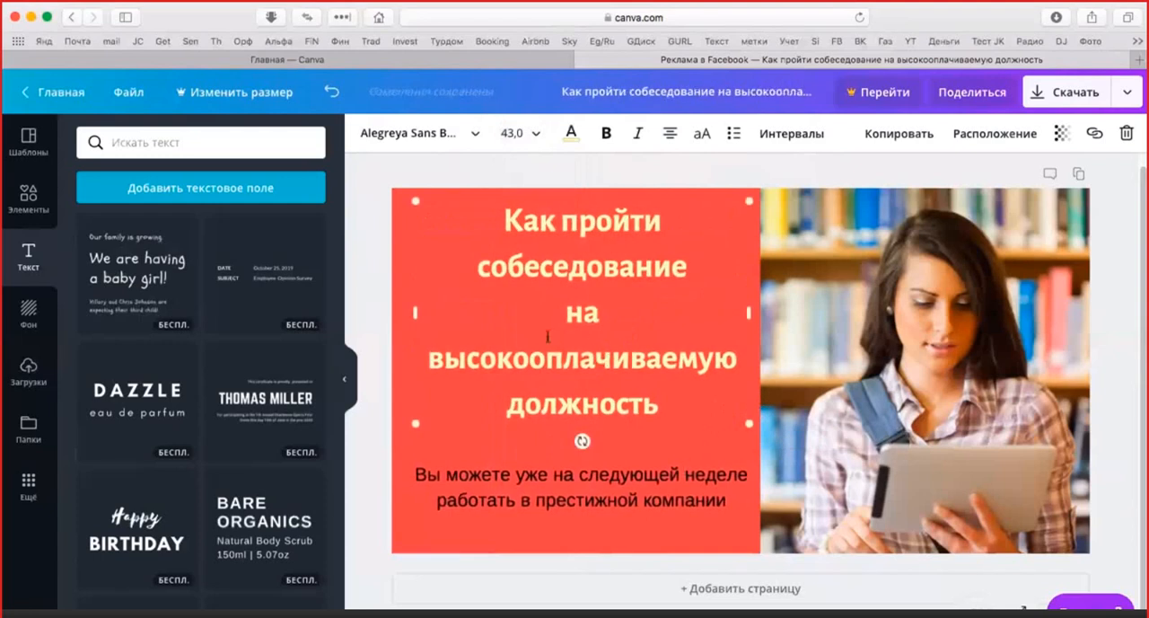
Set the headline's font size to 36
left_click(530, 133)
scroll(549, 441, "down", 3)
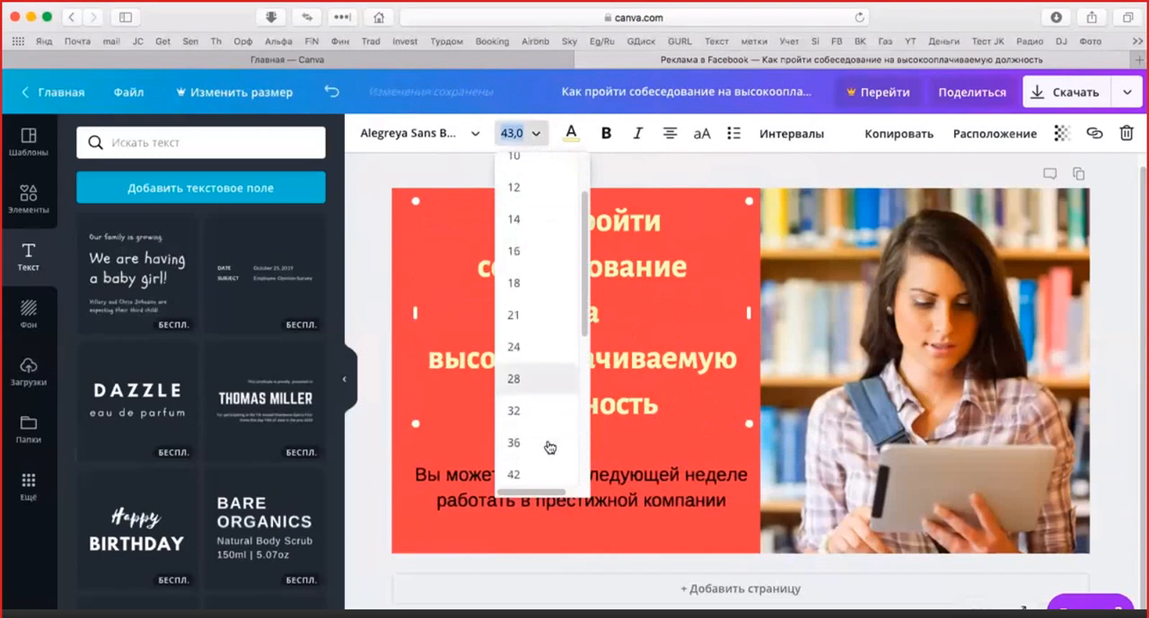
left_click(542, 418)
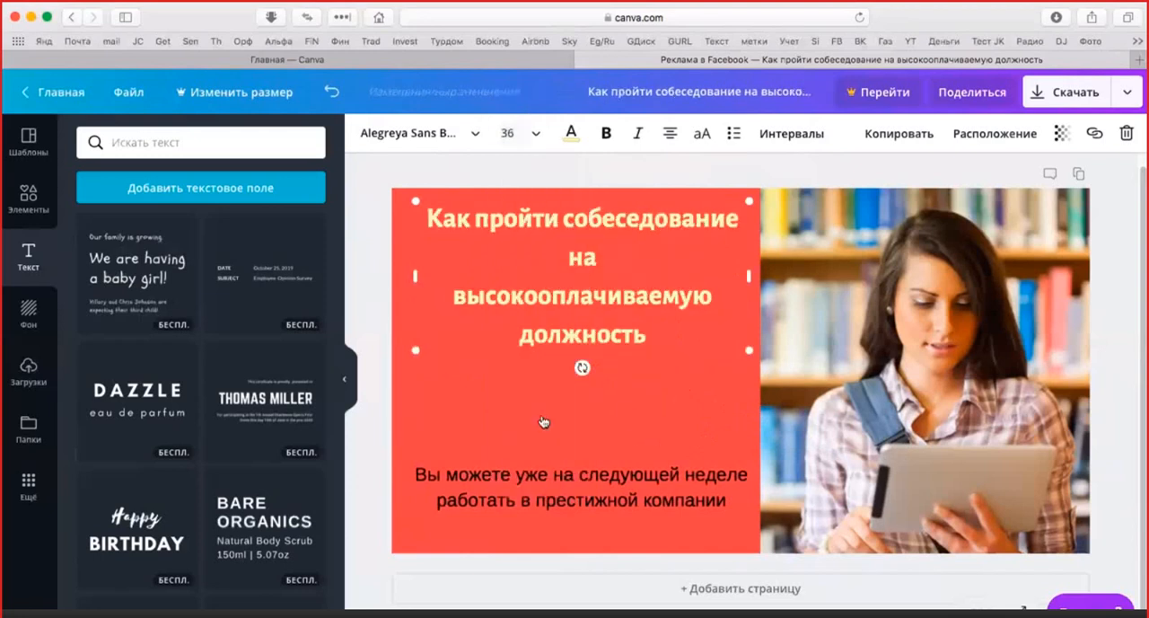
left_click(647, 408)
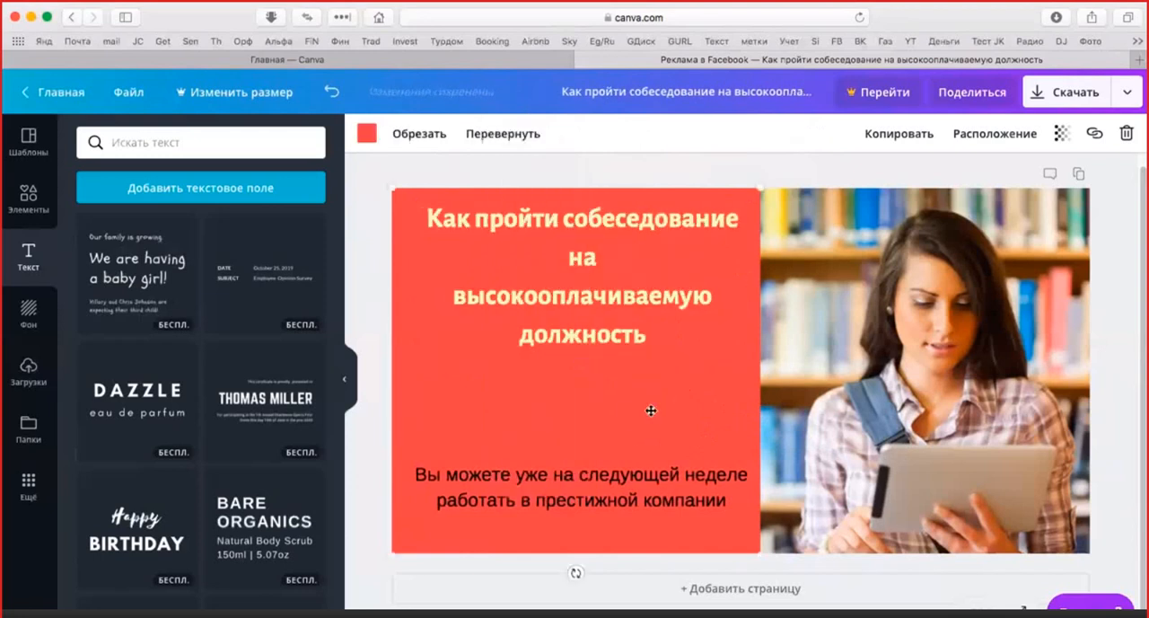
Move the lower text box slightly up and to the left on the red square
left_click(610, 509)
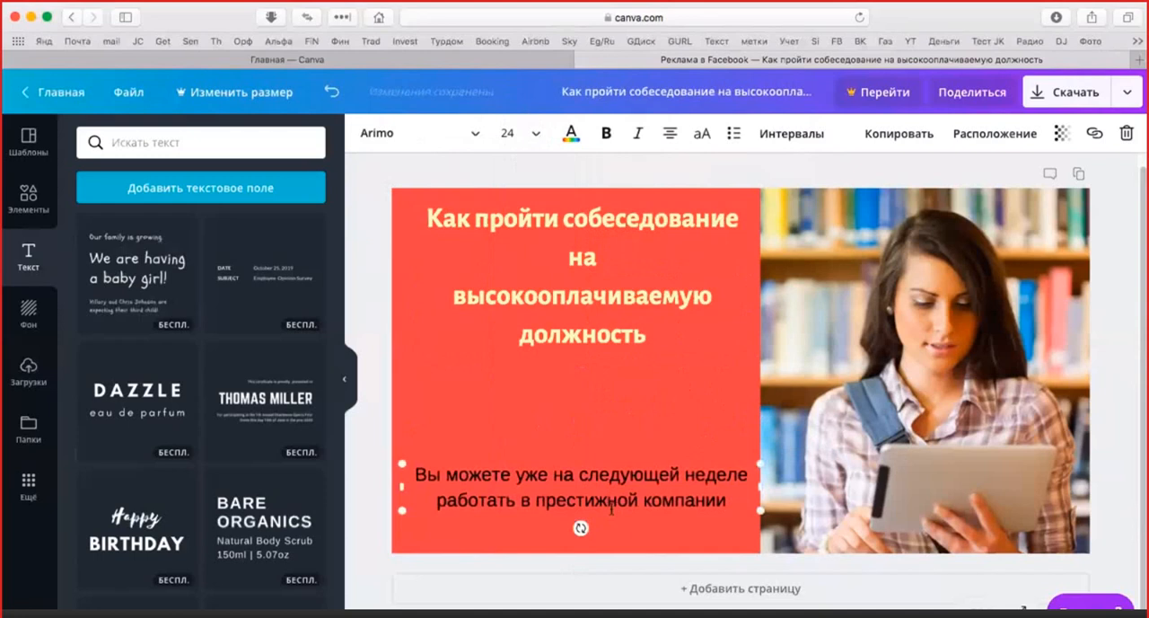
left_click(612, 499)
left_click(628, 436)
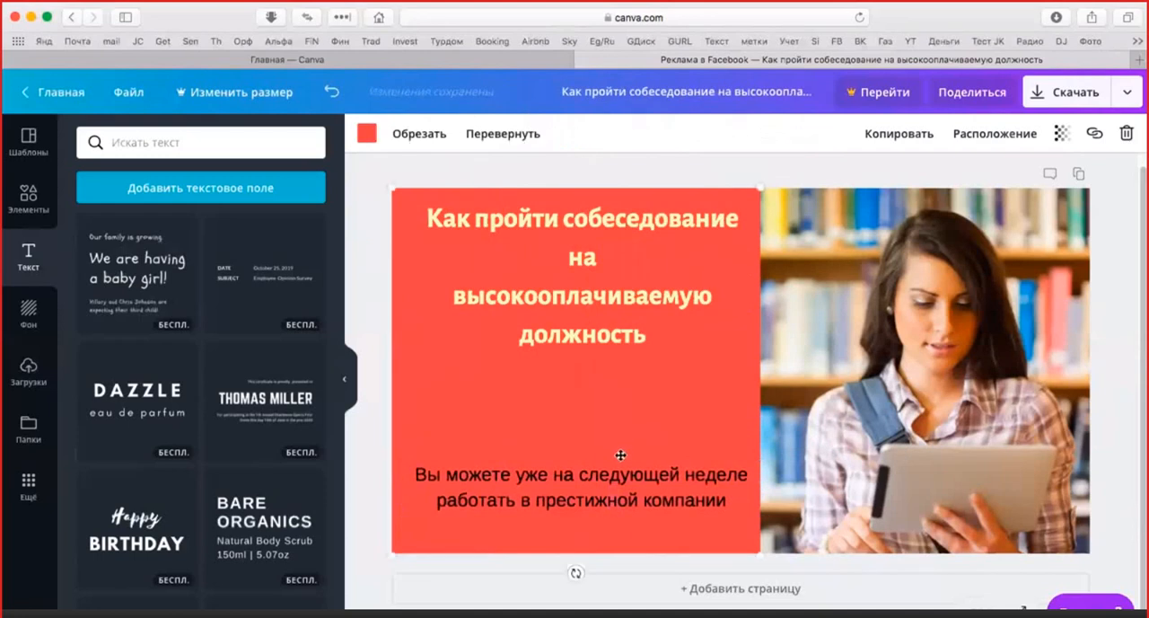
mouse_move(622, 453)
left_mouse_down()
mouse_move(618, 436)
mouse_move(621, 451)
left_mouse_up()
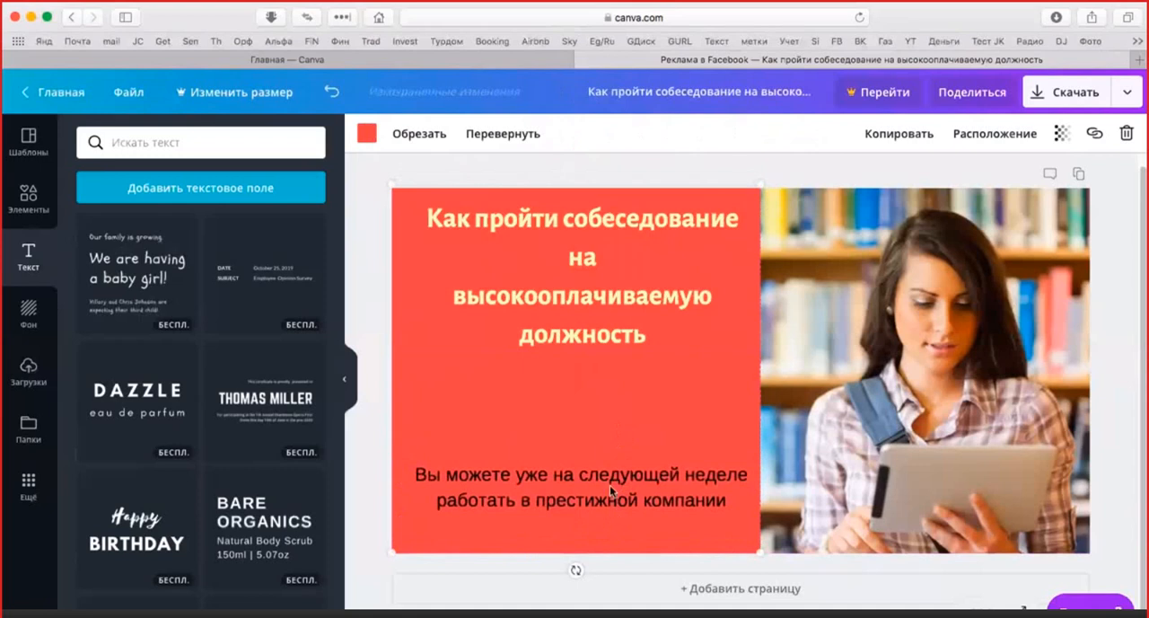
left_click(611, 487)
left_click_drag(610, 513, 604, 493)
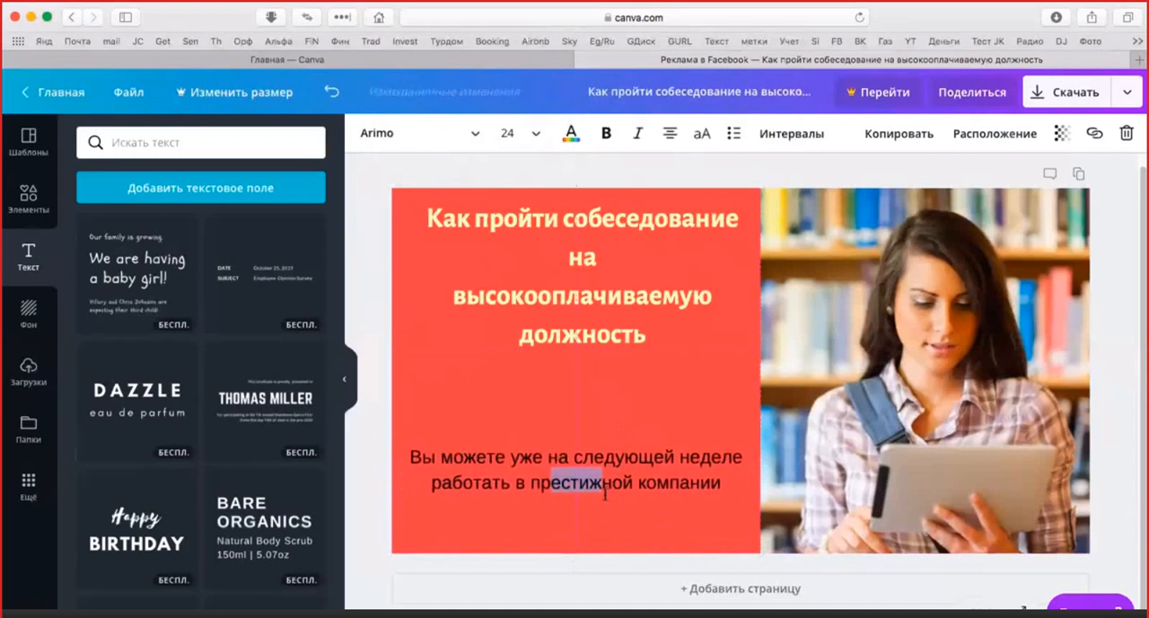
Set the font size of all the lower text to 32
left_click(725, 480)
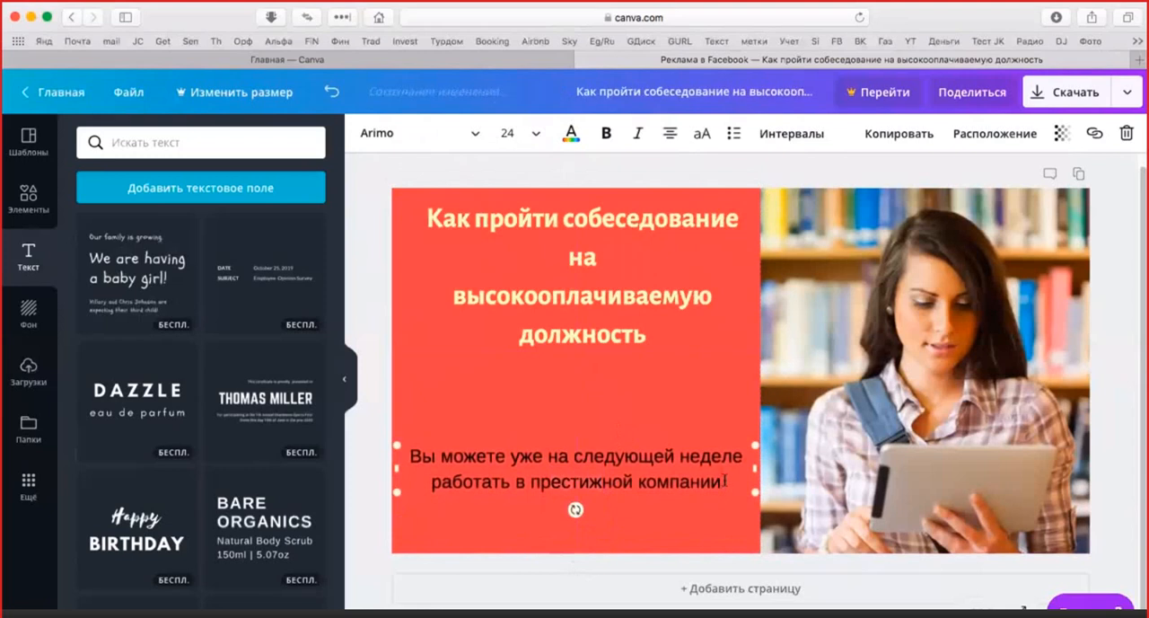
key("super+a")
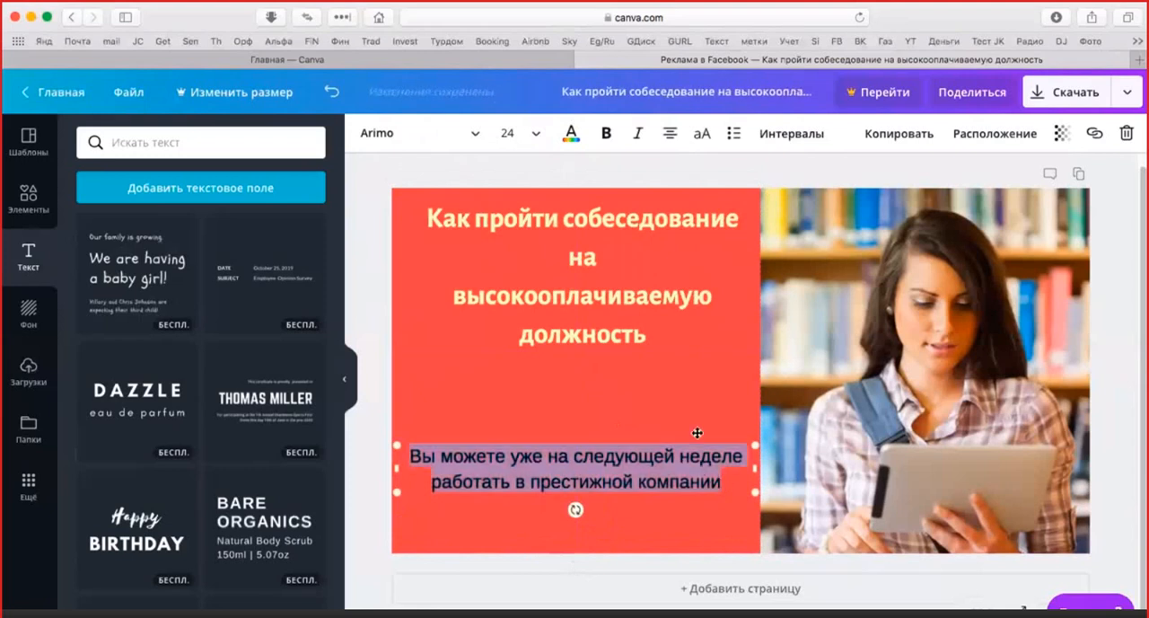
left_click(533, 133)
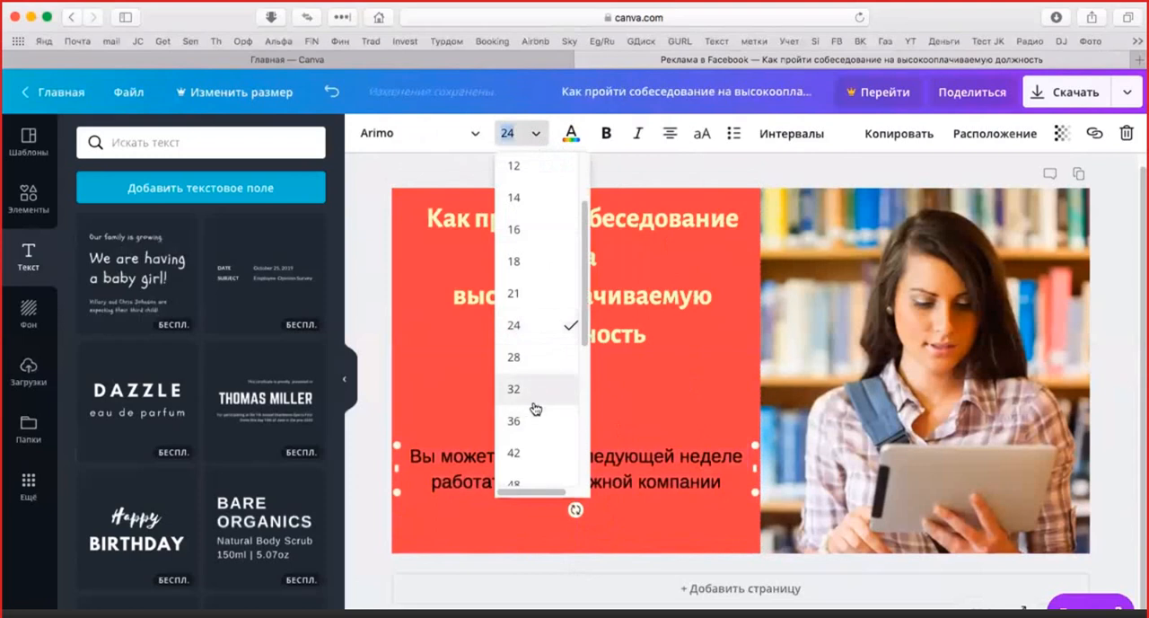
left_click(534, 393)
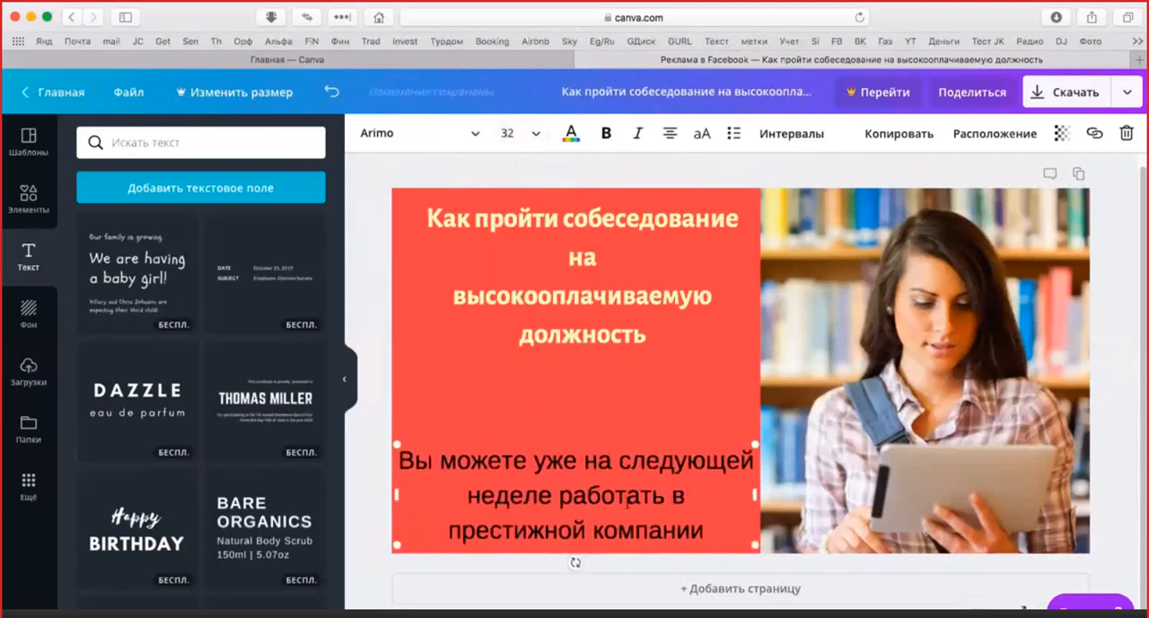
Change the font of the whole headline to Arimo
left_click(651, 339)
left_click_drag(657, 333, 405, 196)
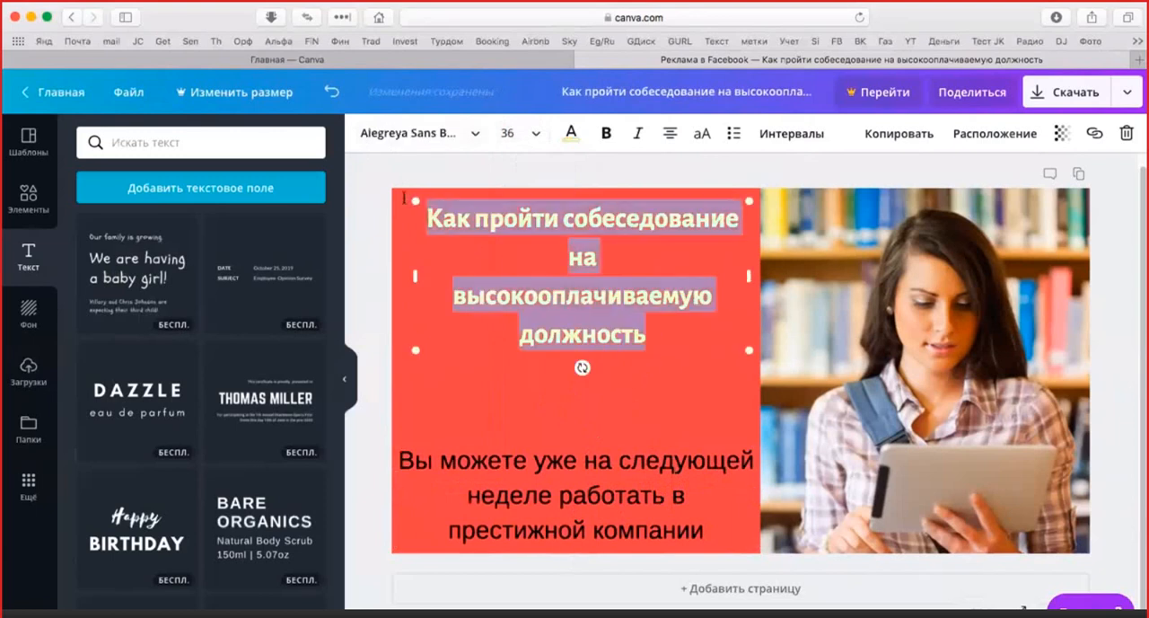
left_click(476, 133)
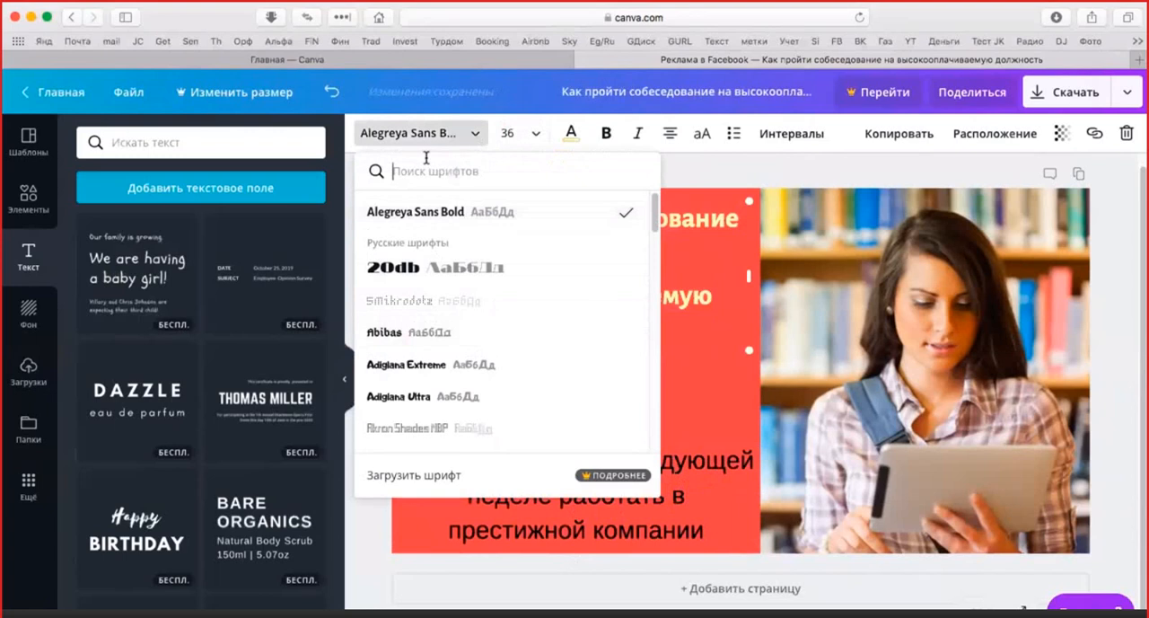
type("A")
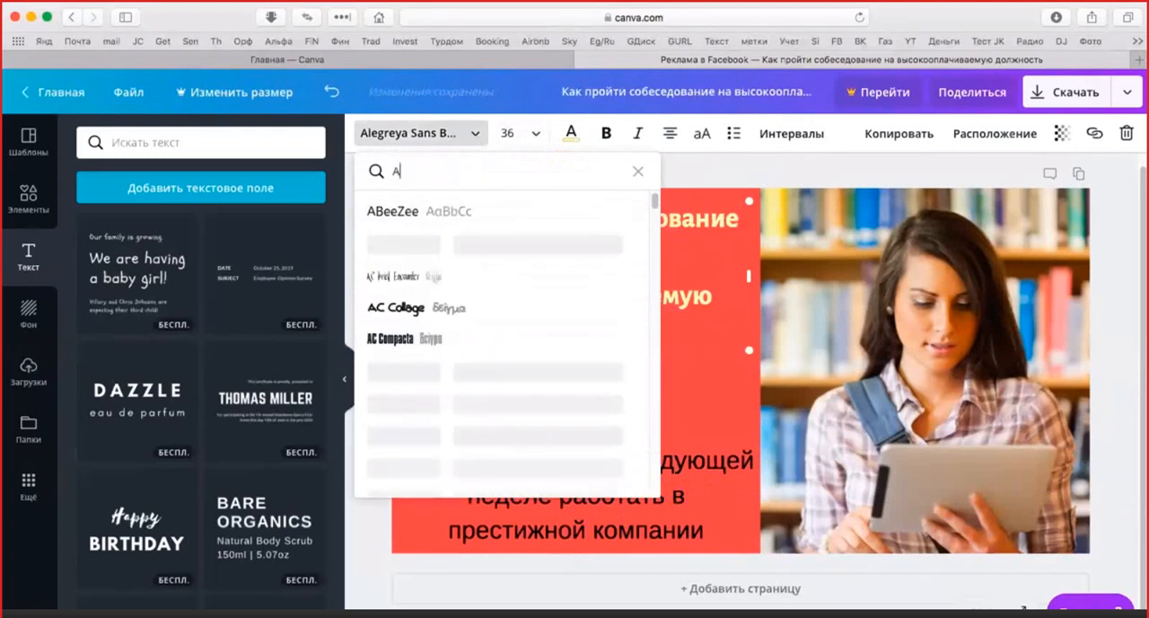
type("r")
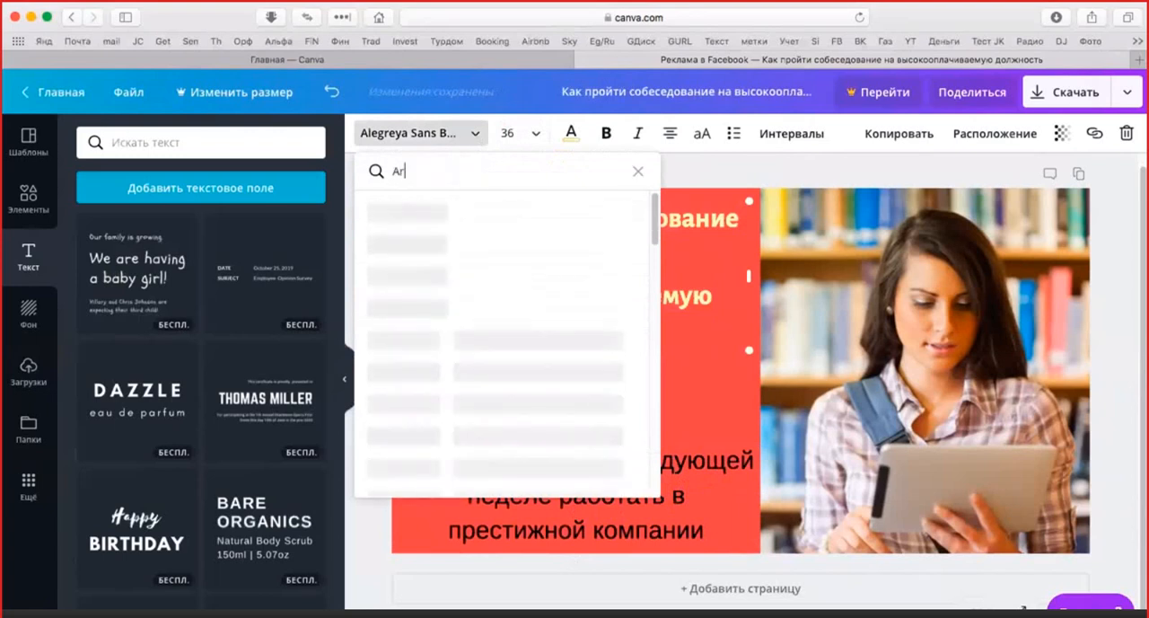
type("i")
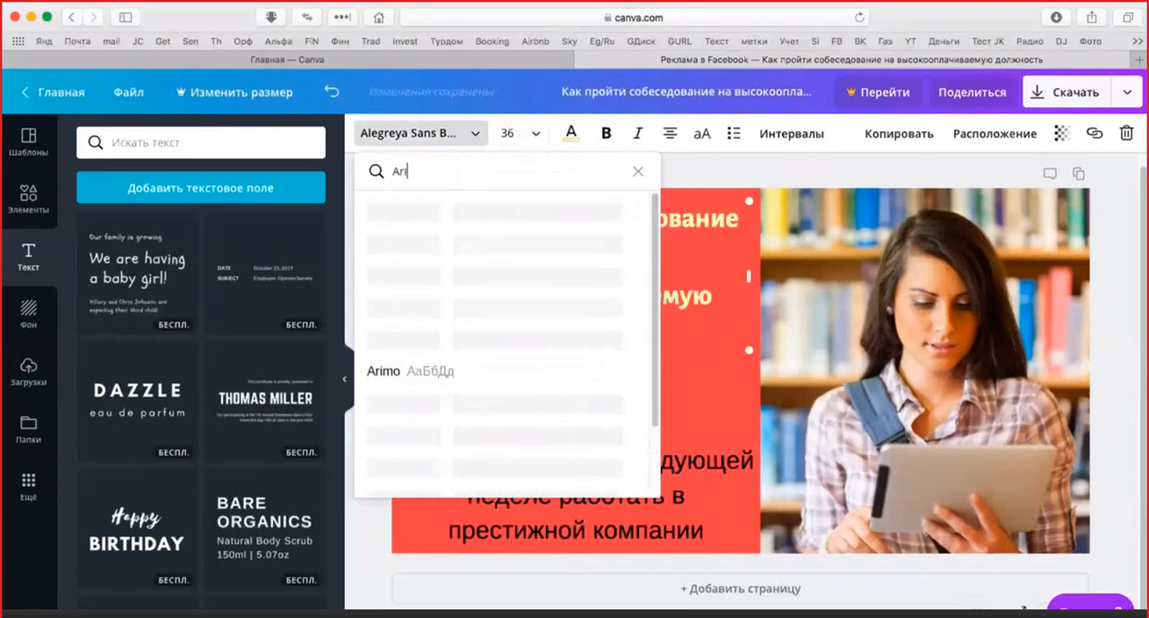
left_click(384, 372)
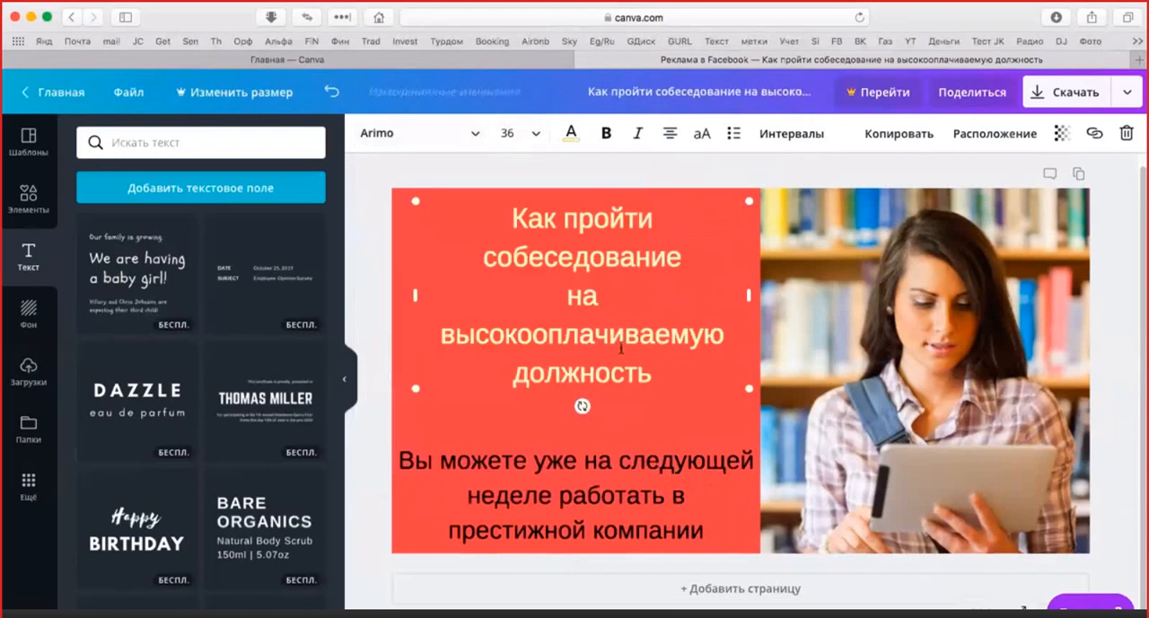
Set the font size of the whole lower text to 28
left_click(636, 483)
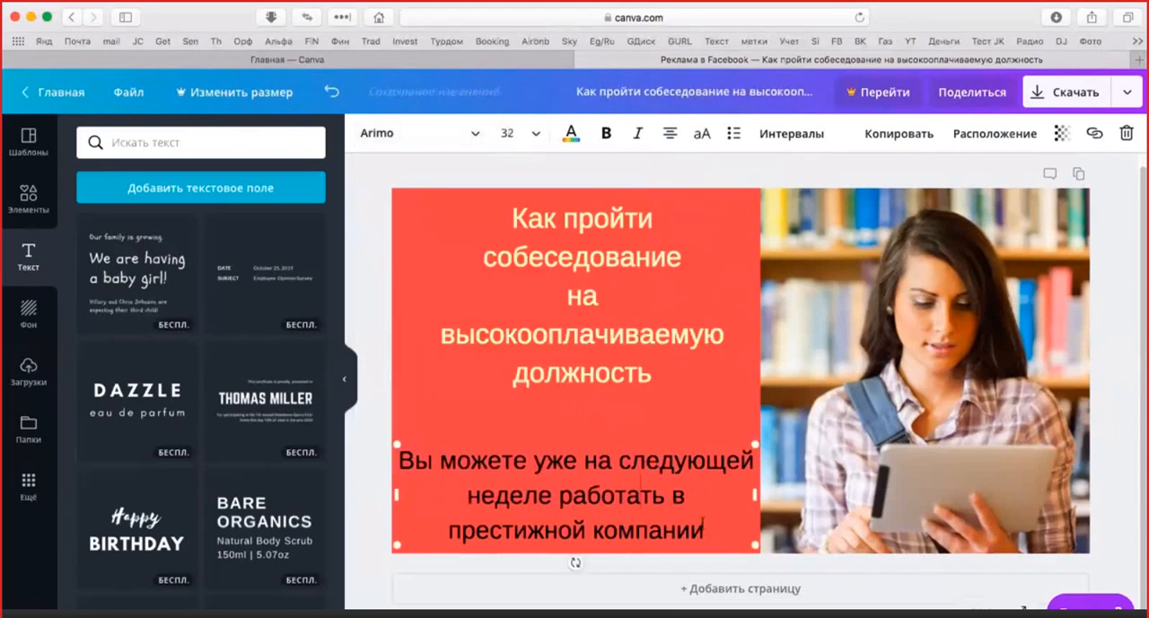
left_click_drag(685, 529, 397, 458)
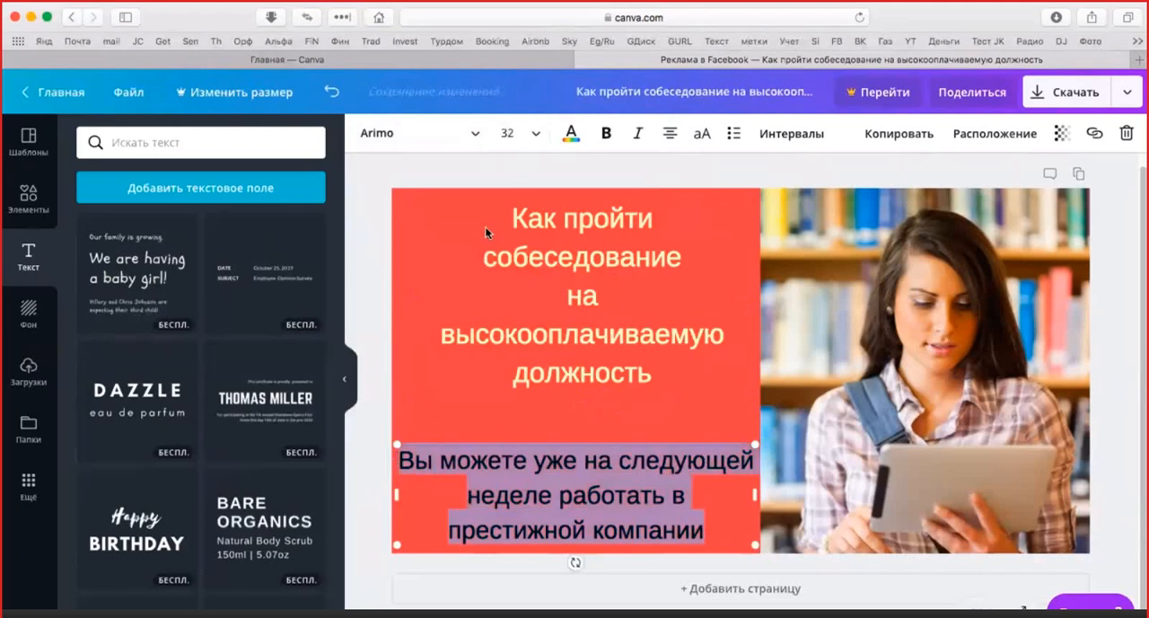
left_click(535, 141)
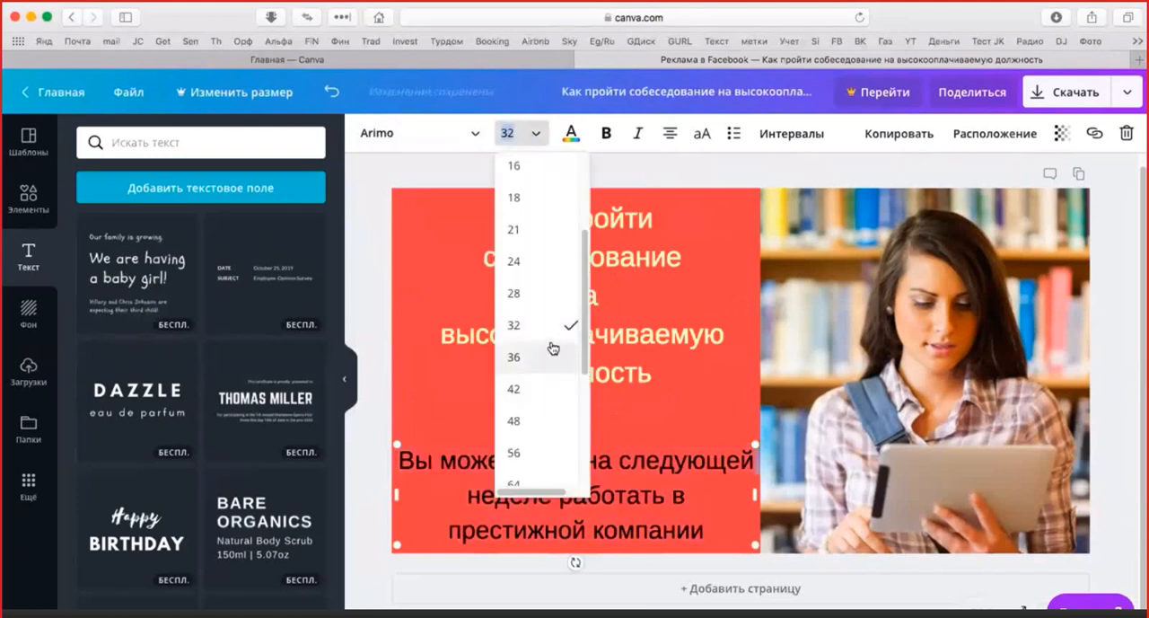
left_click(552, 306)
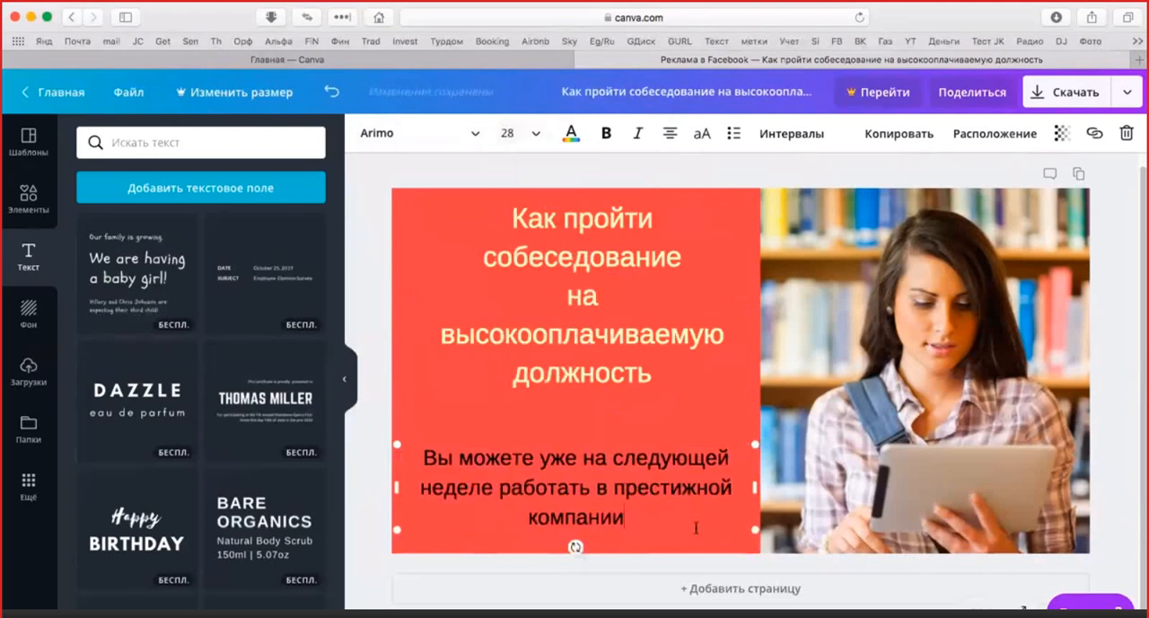
left_click(628, 417)
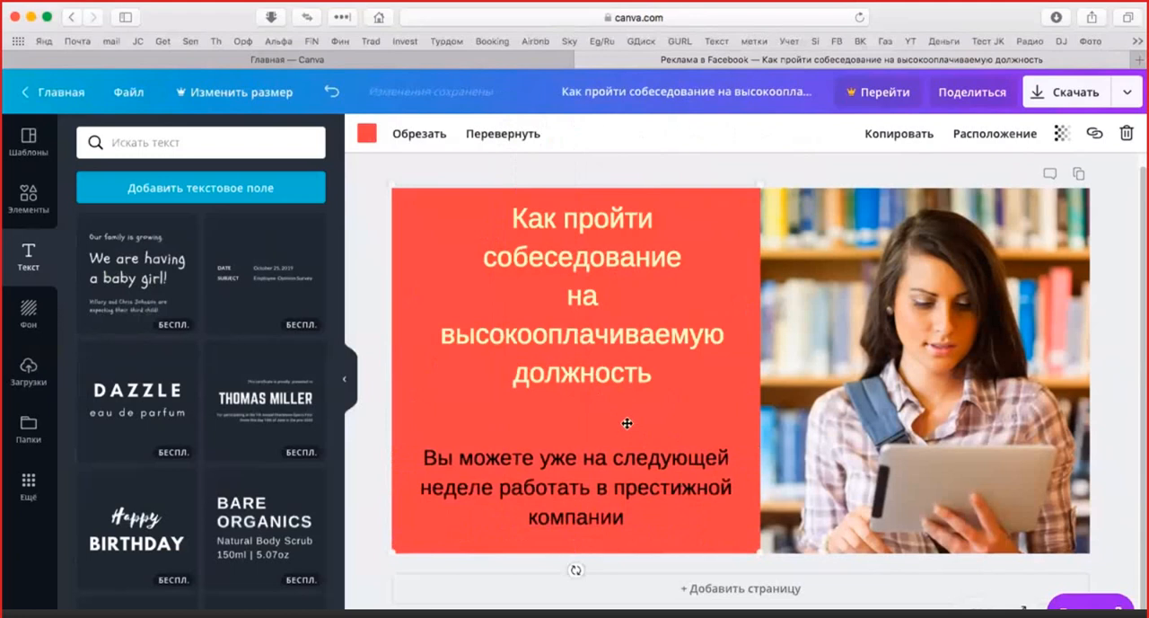
Change the colour of all the lower text to the same pale yellow as the headline
left_click(628, 516)
left_click_drag(628, 517, 422, 456)
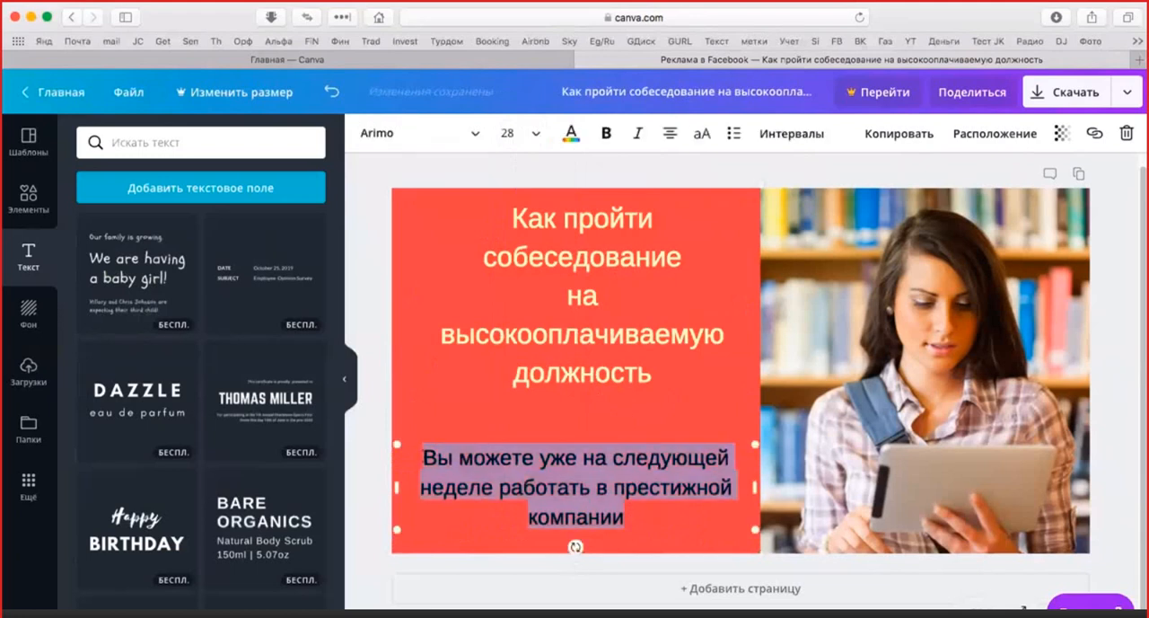
left_click(571, 133)
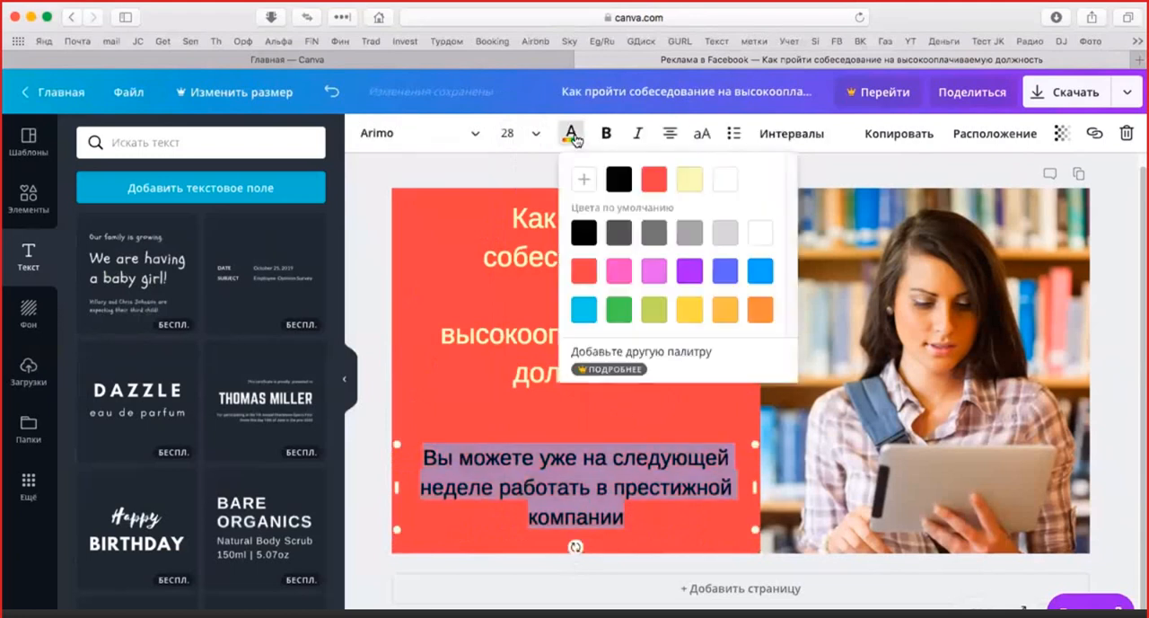
left_click(685, 186)
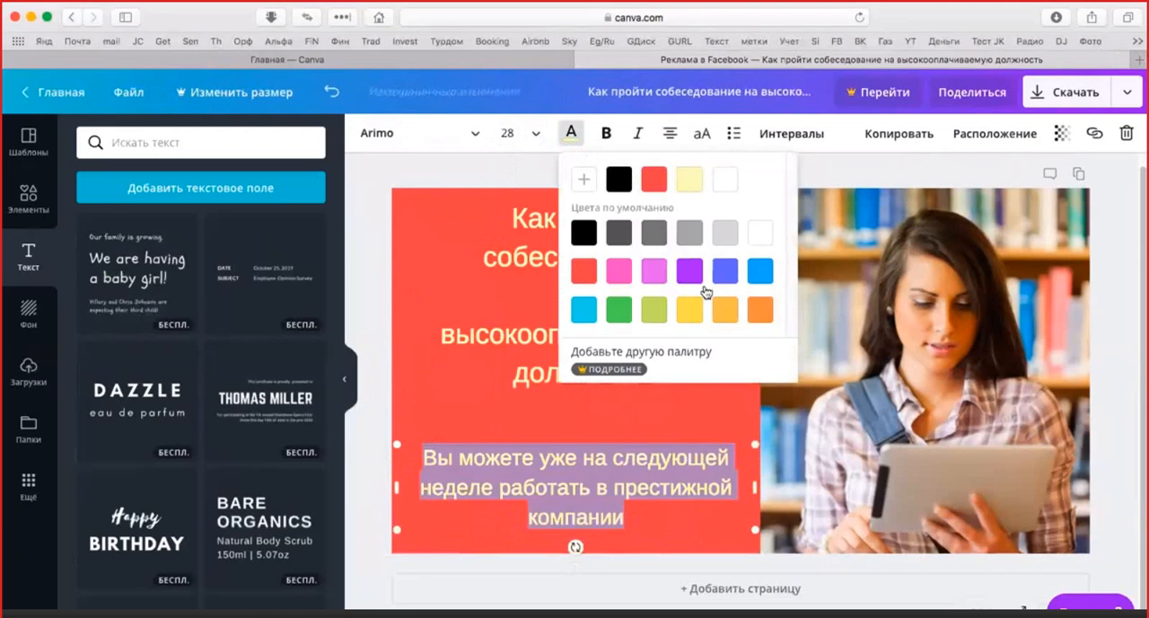
Insert a line break before "в престижной" in the lower text
left_click(464, 405)
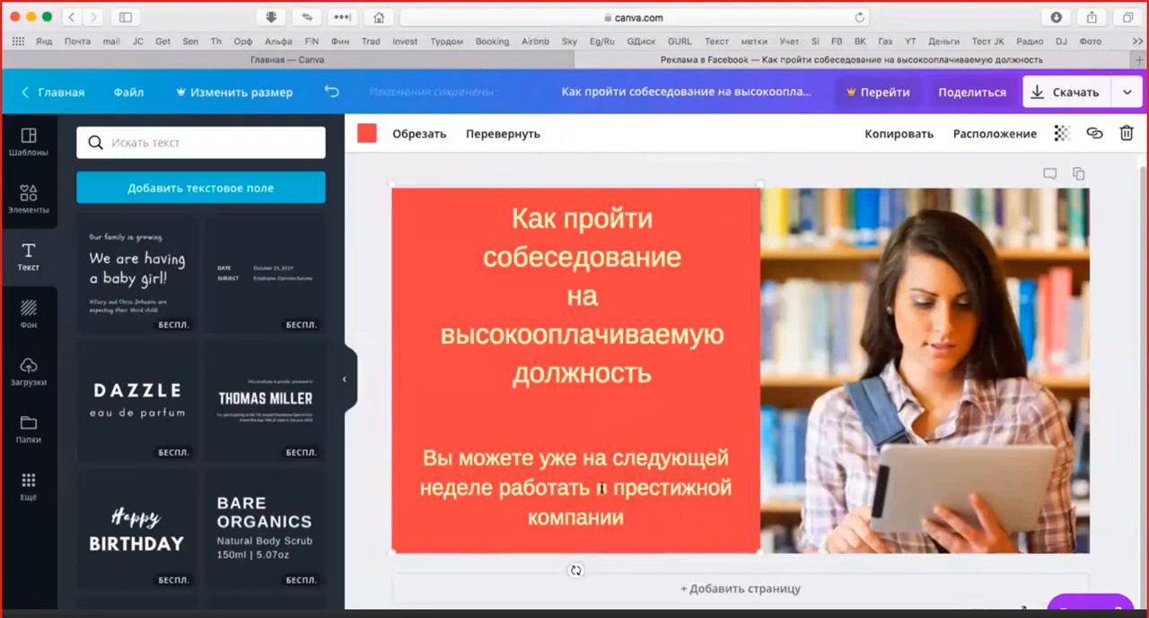
left_click(599, 490)
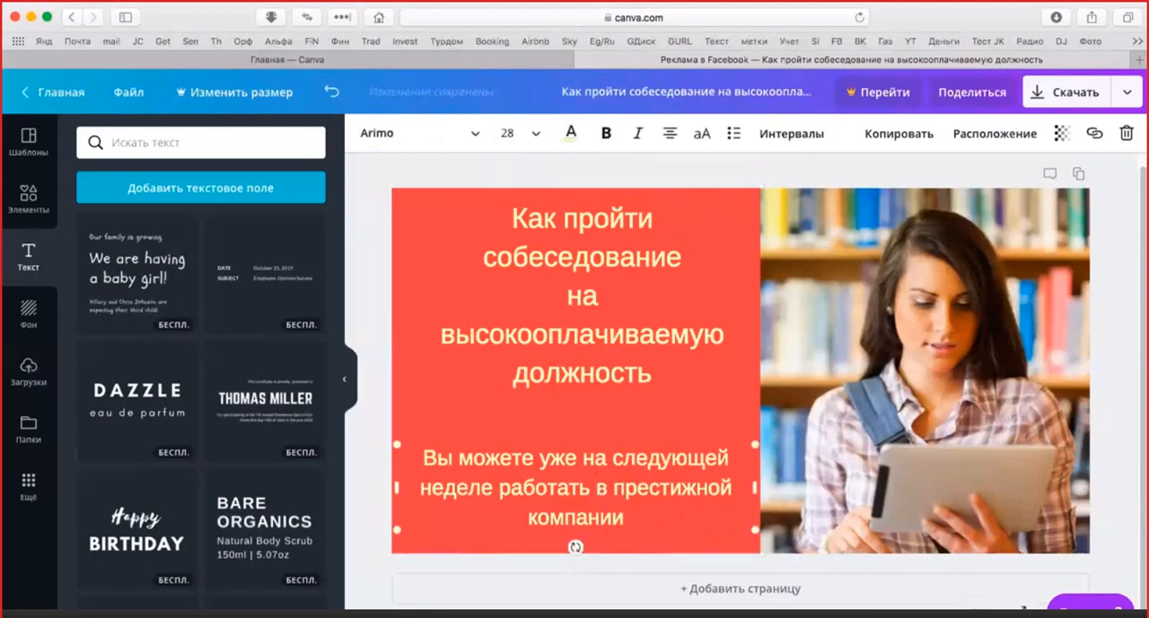
key("Return")
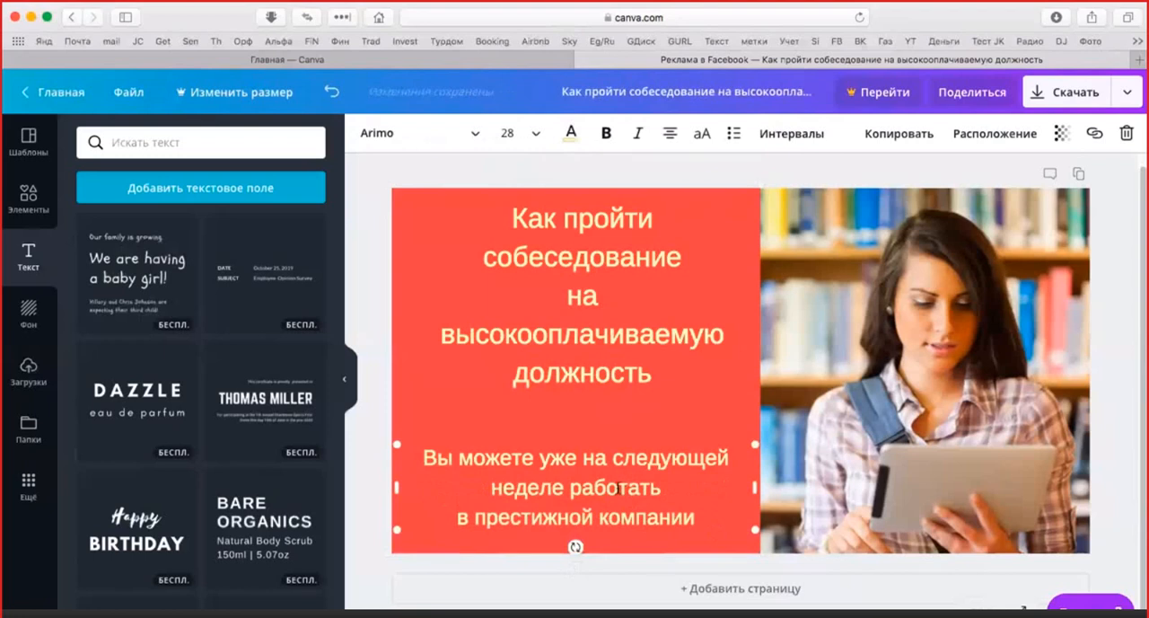
Delete the word "уже" from the first line of the lower text and break the line before "неделе"
left_click(575, 458)
key("BackSpace")
key("BackSpace")
key("BackSpace")
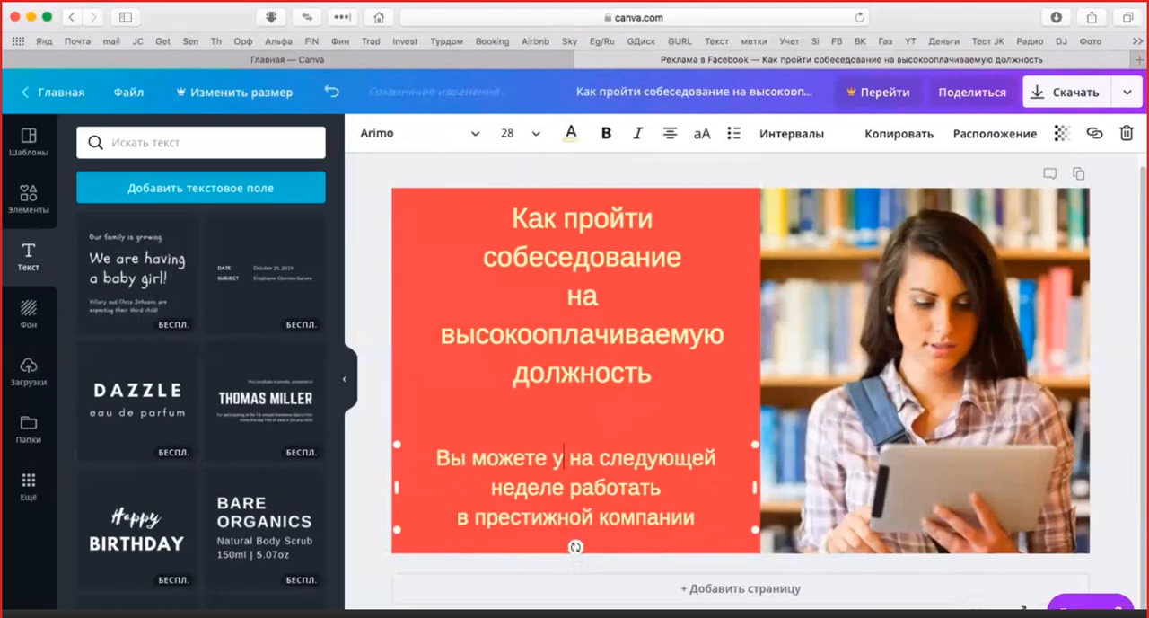
key("BackSpace")
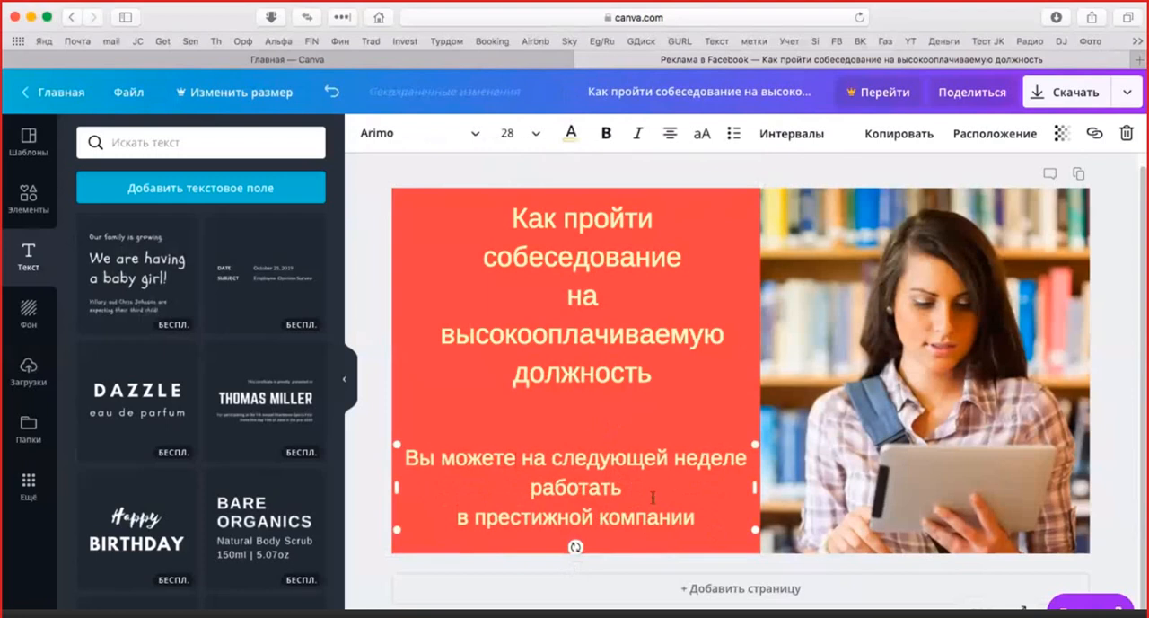
left_click(676, 457)
key("Return")
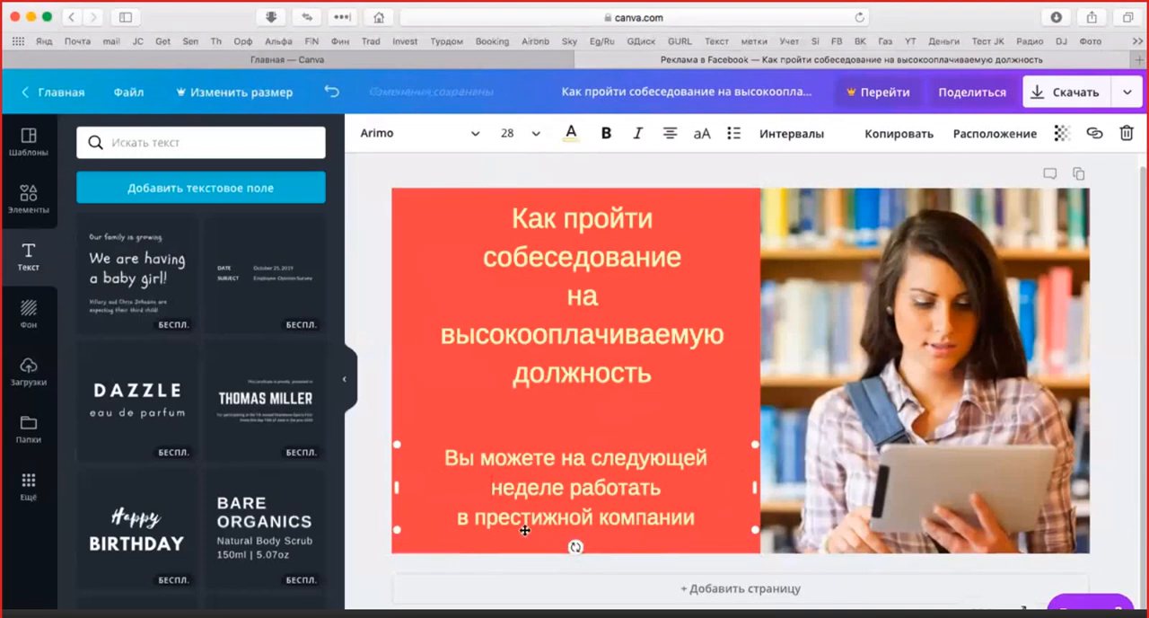
Insert the word "уже" before "работать" in the lower text and deselect everything
left_click(573, 489)
type("уже")
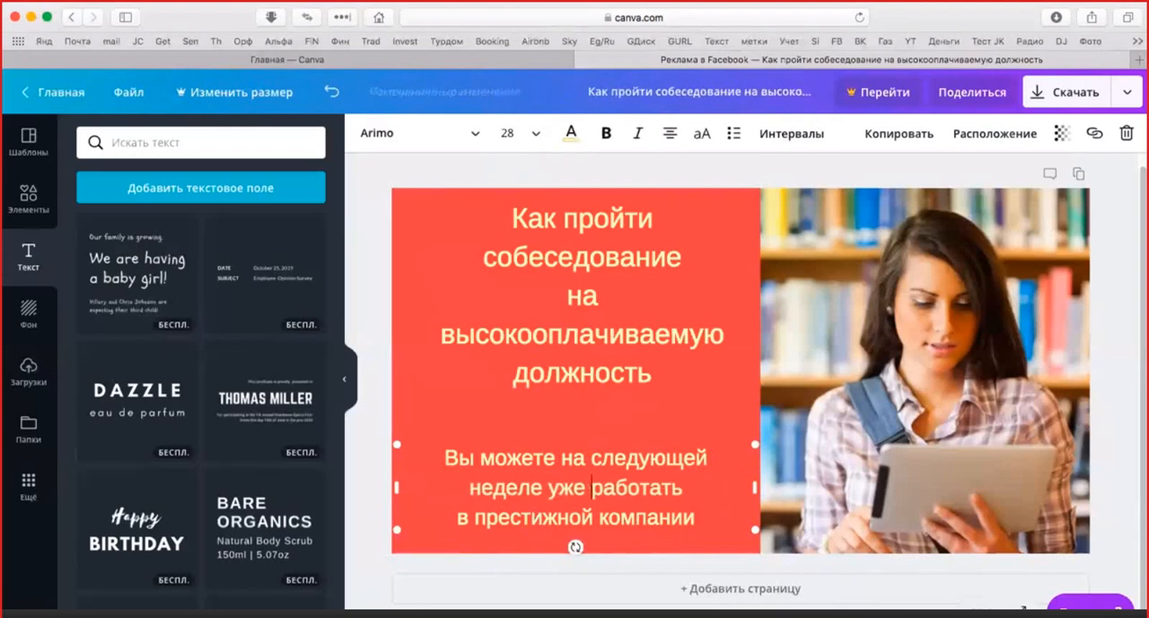
left_click(474, 400)
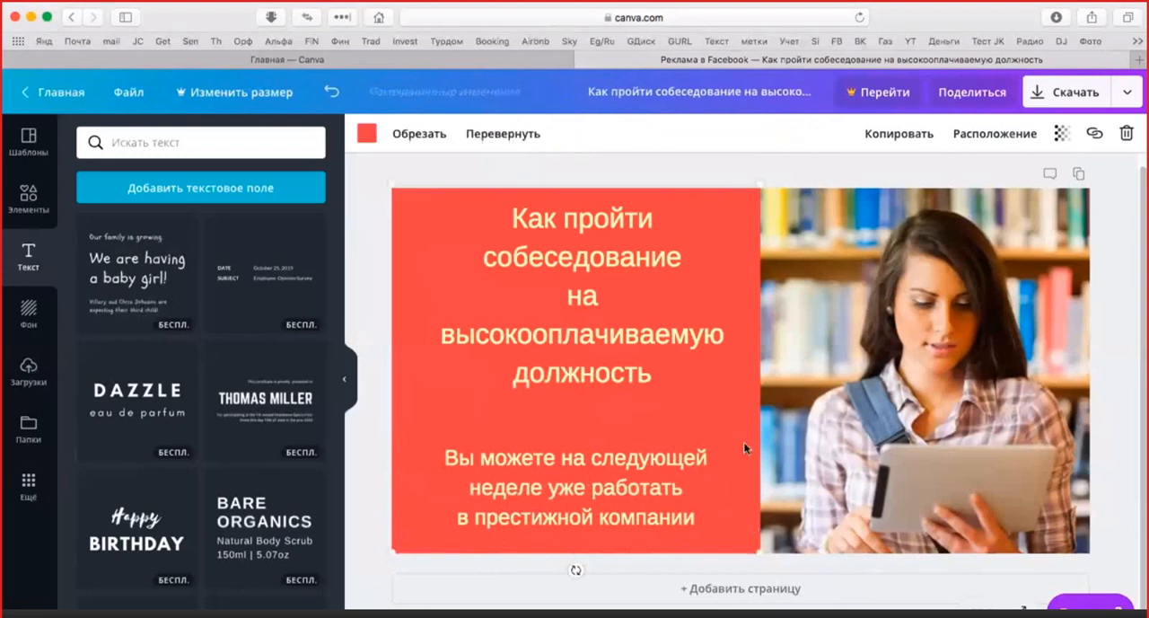
left_click(844, 169)
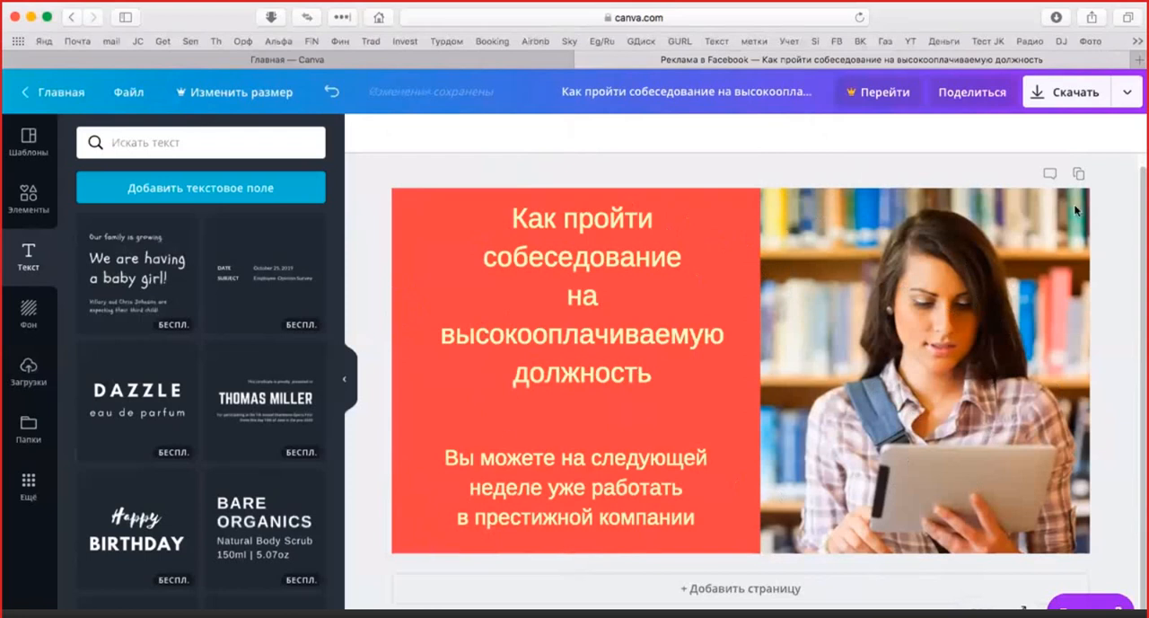
Download the finished ad as a PNG file and dismiss the Canva for Work offer
left_click(1053, 96)
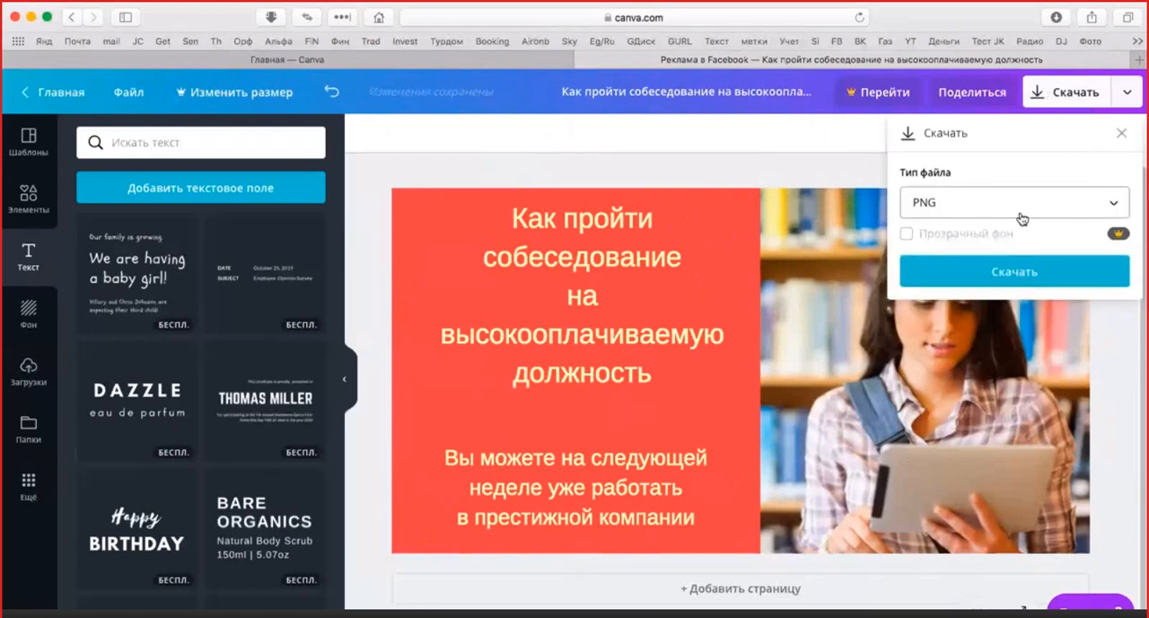
left_click(1109, 209)
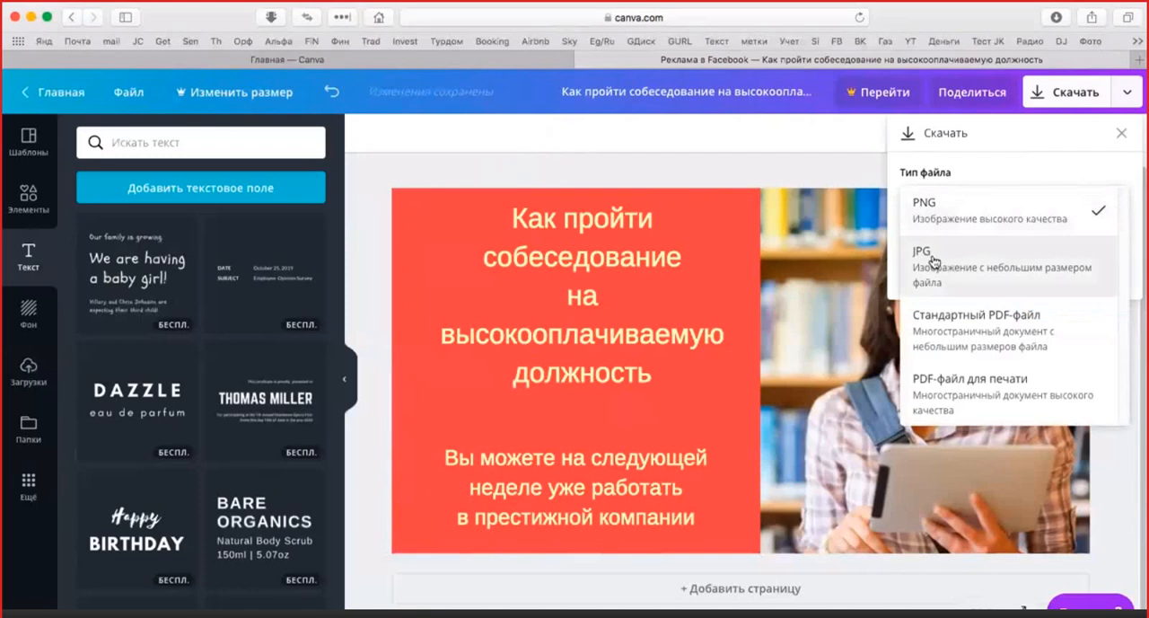
left_click(1023, 220)
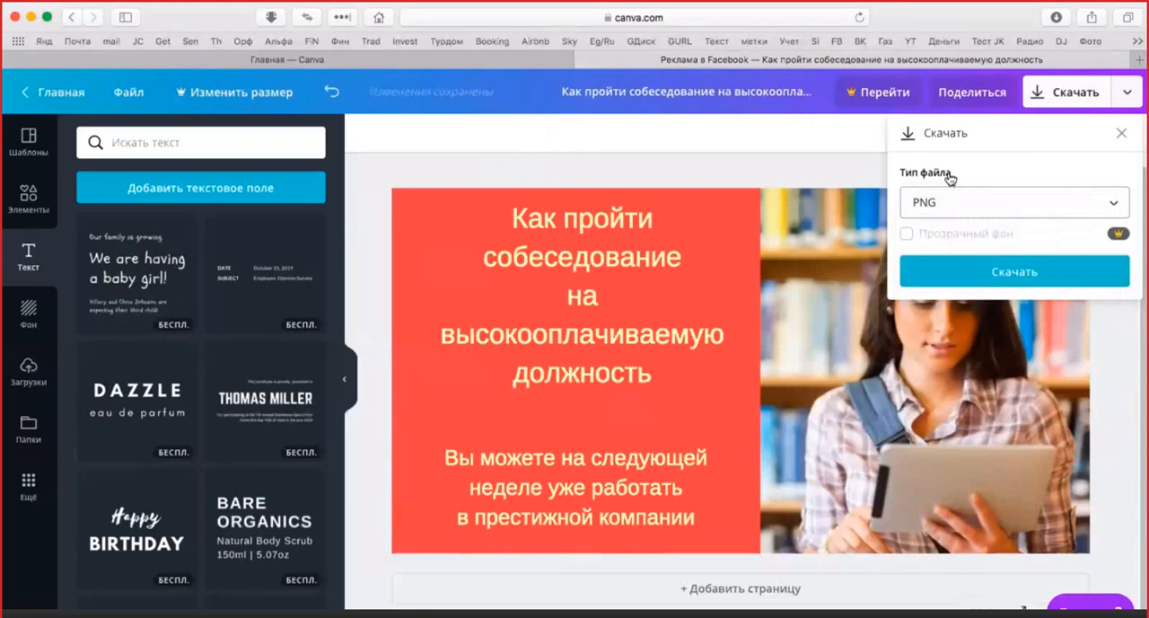
left_click(1113, 210)
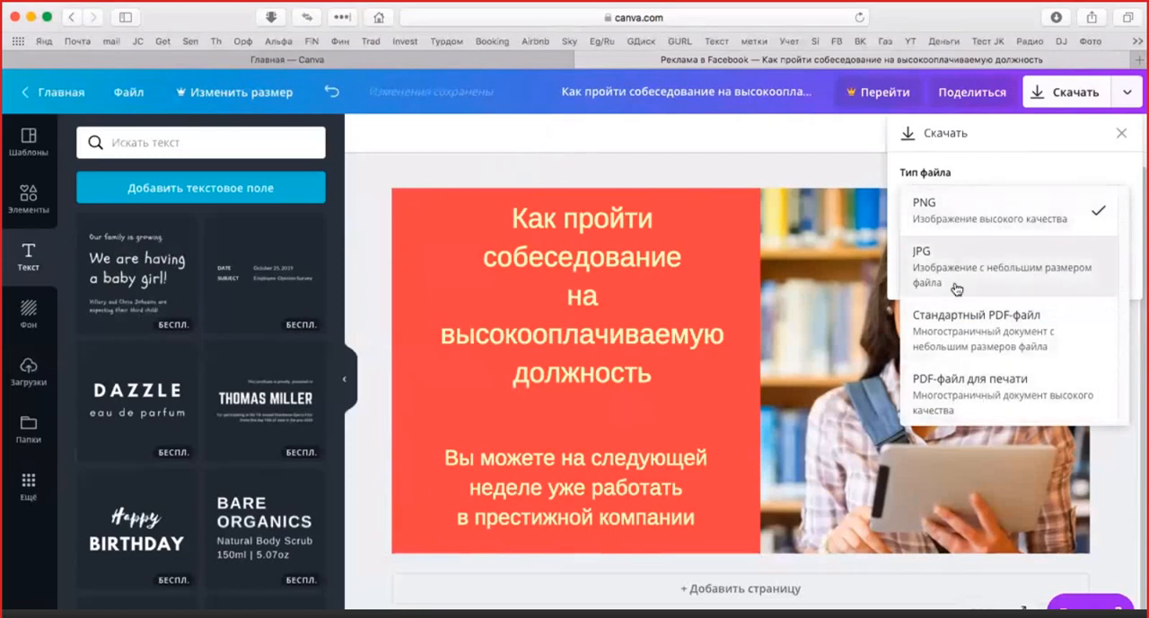
left_click(1043, 207)
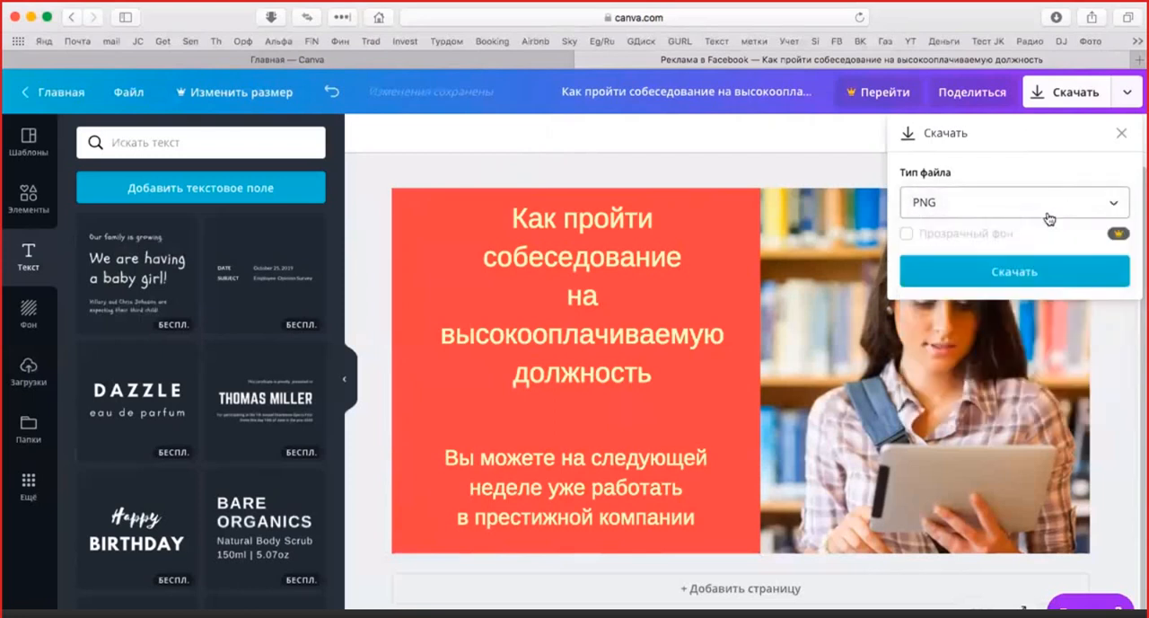
left_click(1015, 272)
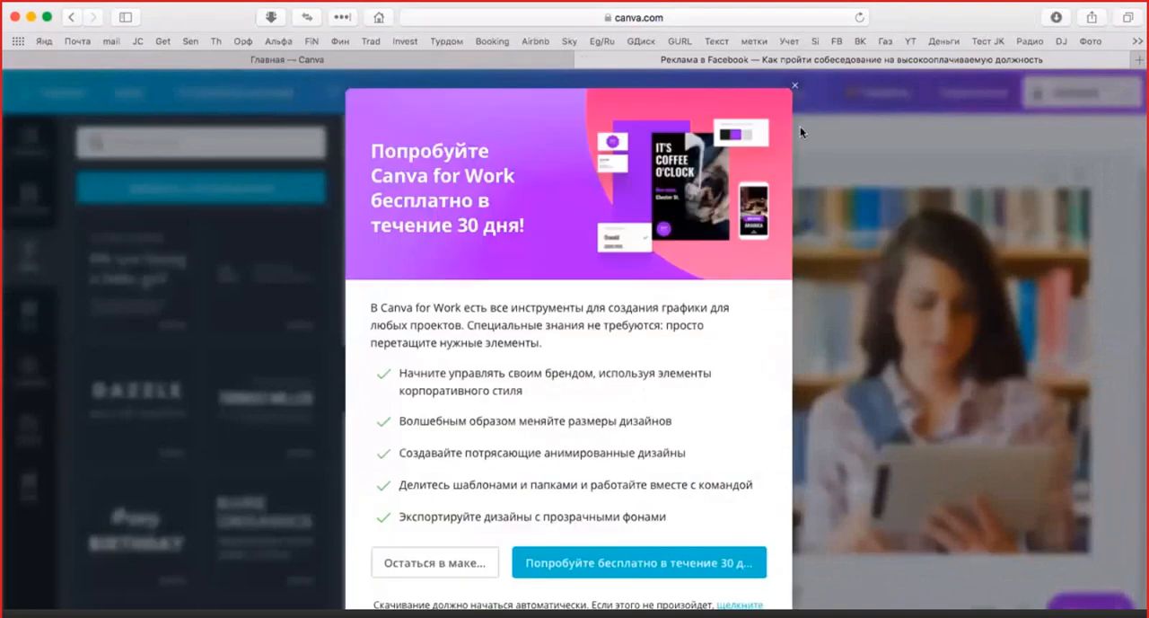
left_click(944, 161)
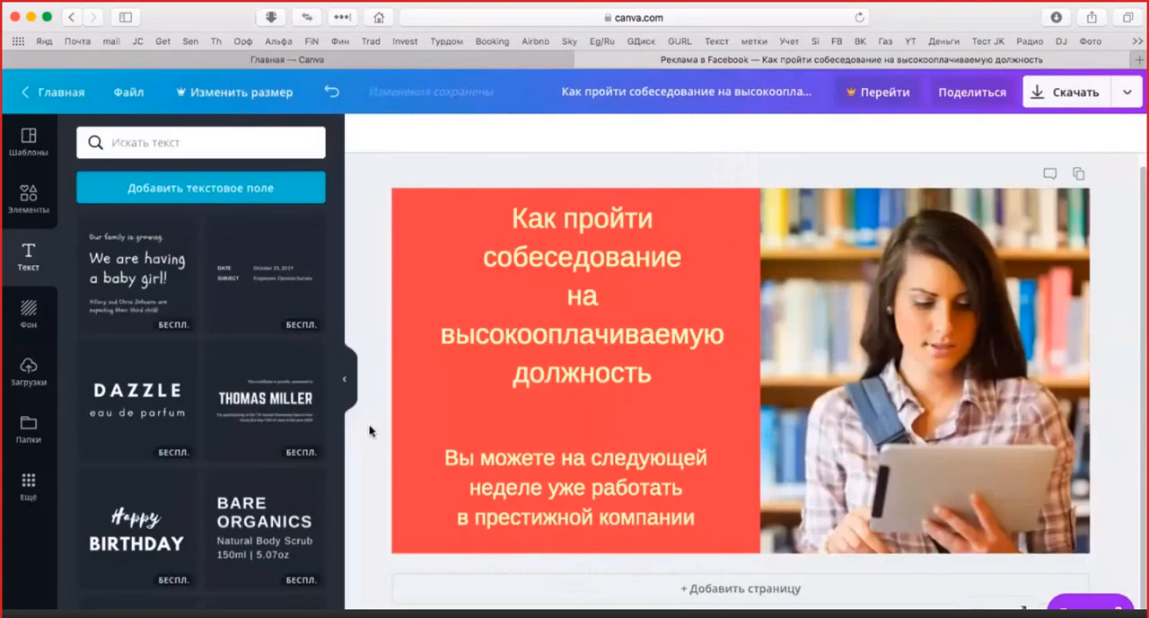
Show the recently used graphic elements and browse the available shapes and frames
left_click(25, 200)
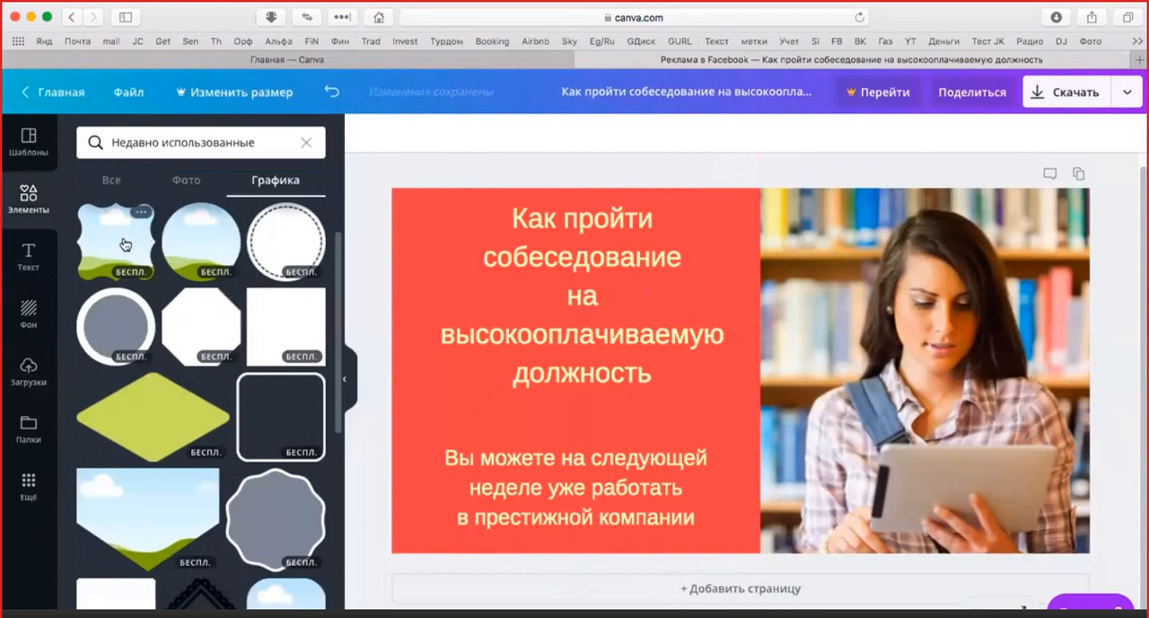
scroll(237, 277, "down", 1)
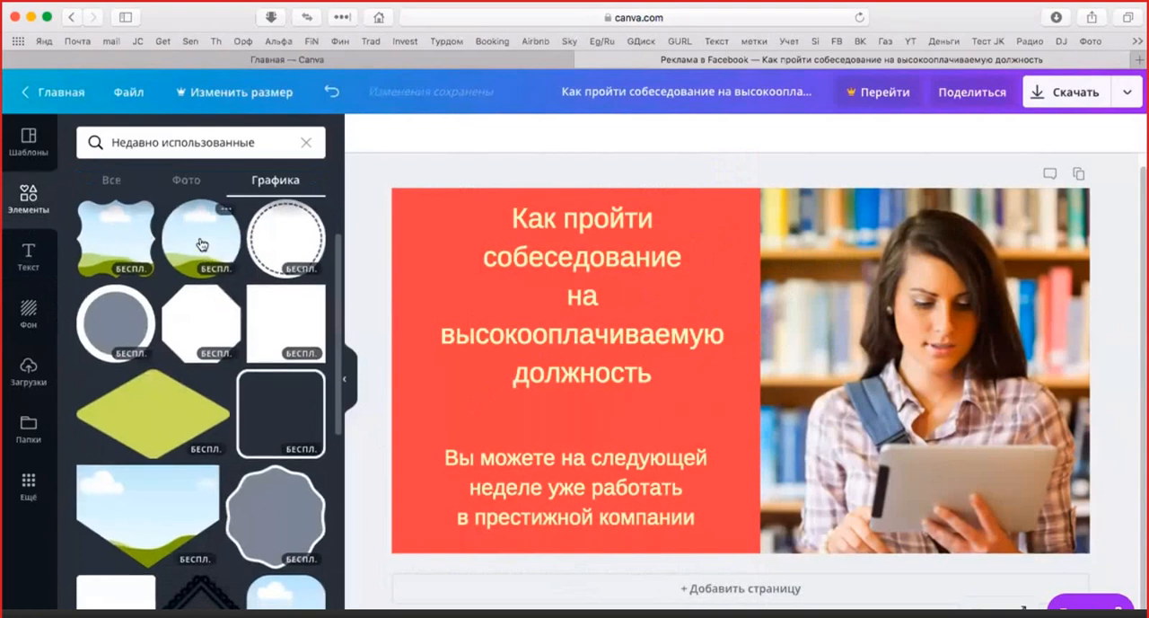
scroll(228, 247, "down", 5)
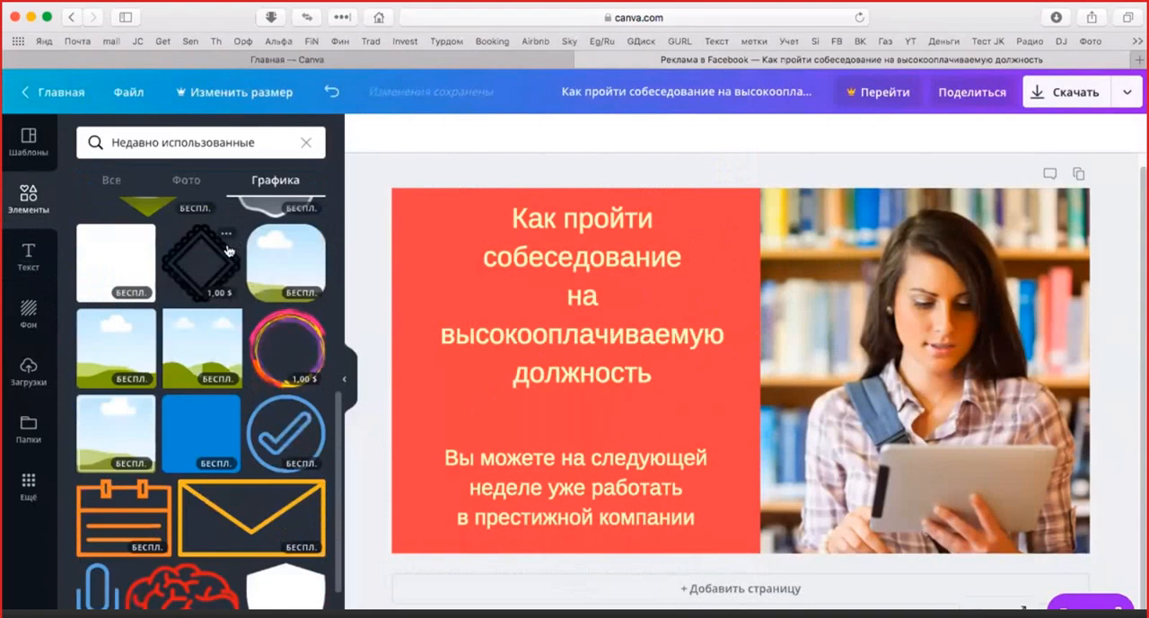
scroll(229, 249, "up", 3)
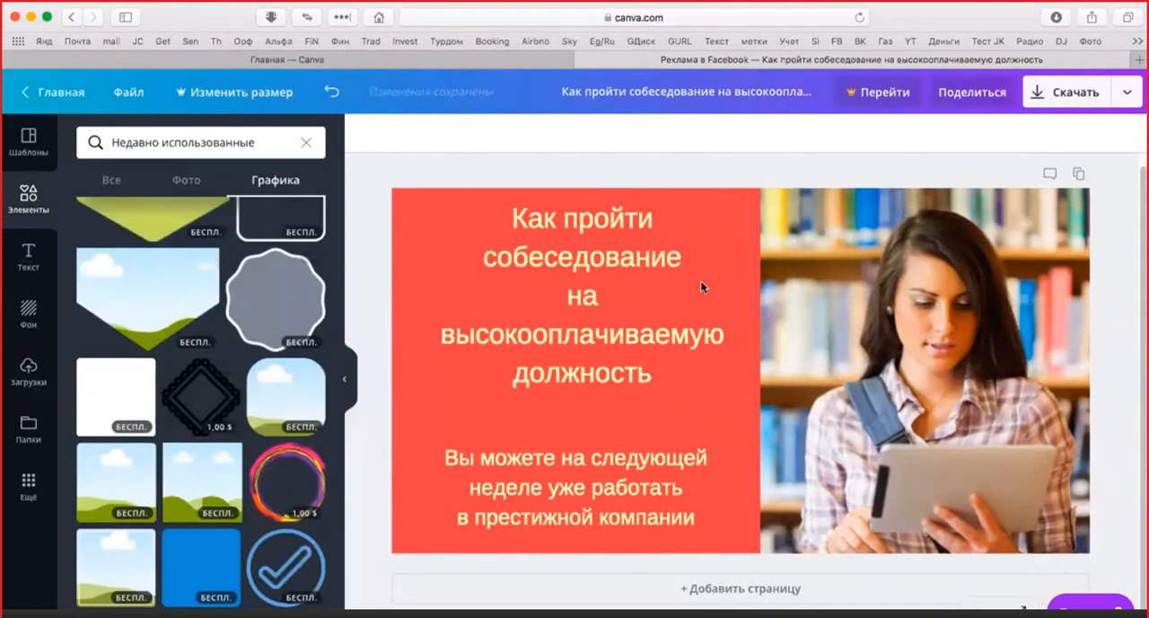
Delete the lower text and the headline from the design
left_click(724, 491)
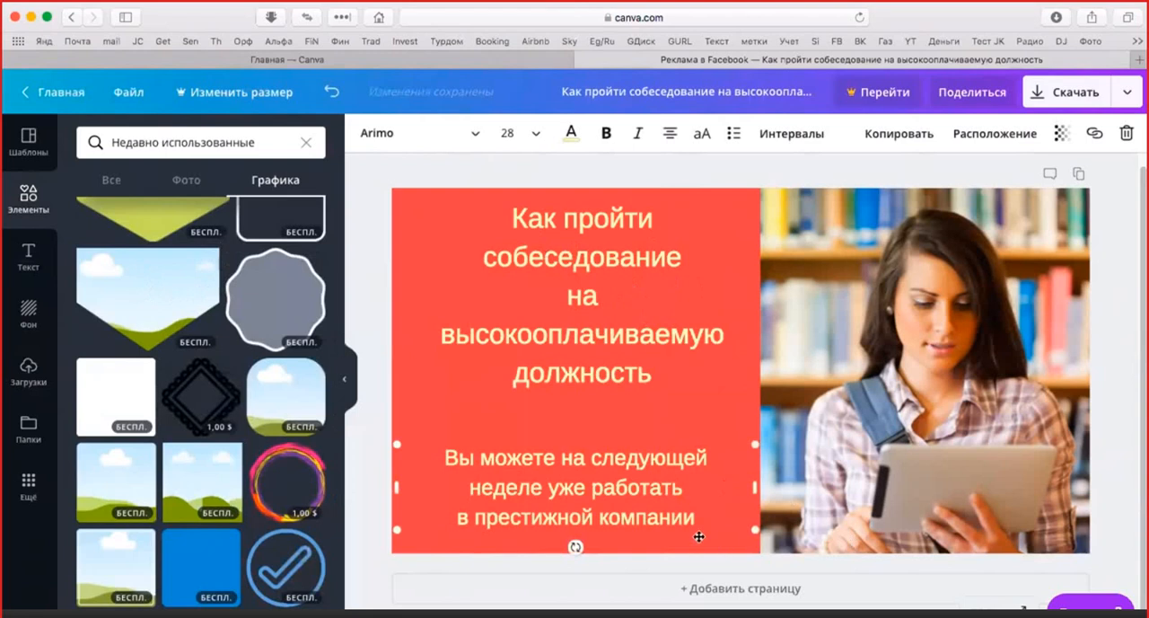
key("Delete")
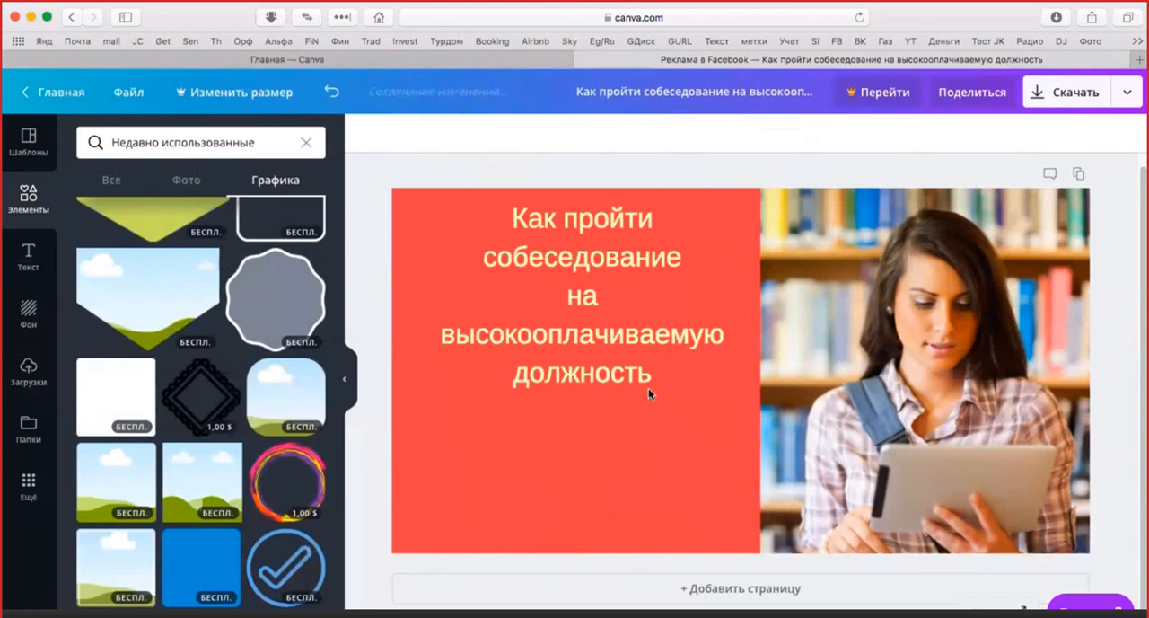
left_click(650, 387)
key("BackSpace")
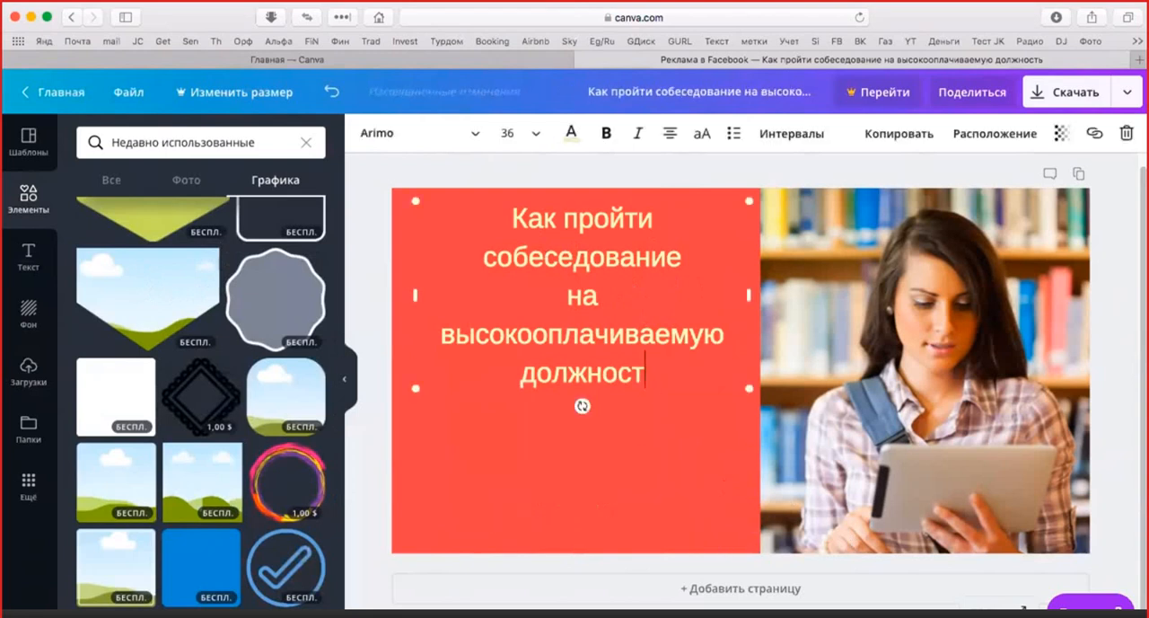
key("BackSpace")
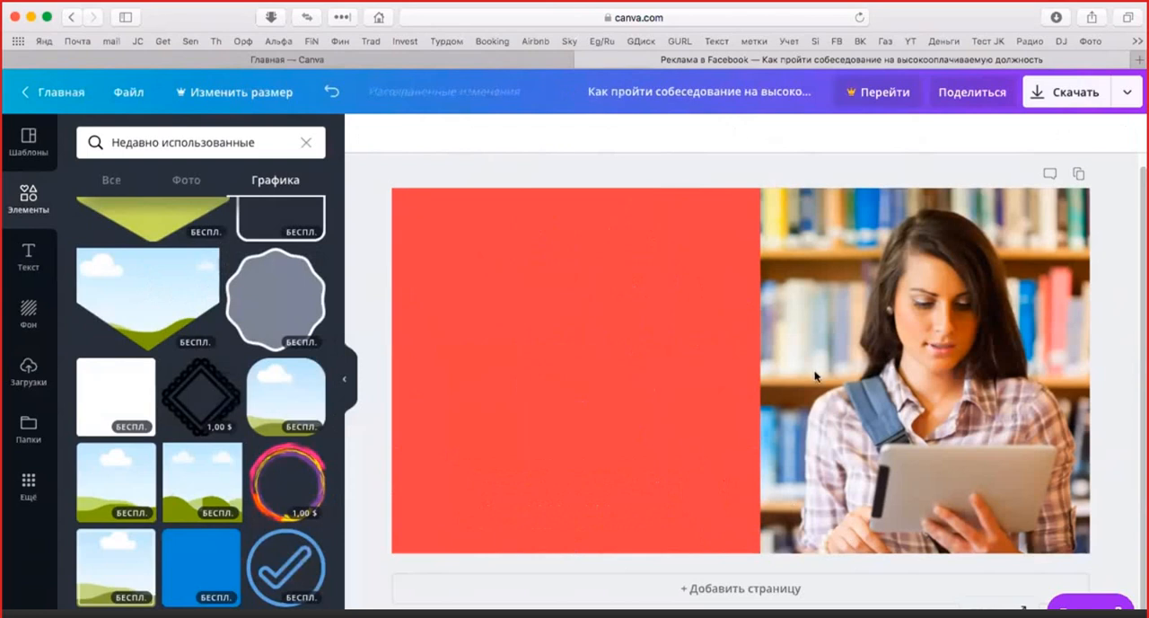
Delete the red square and the photo of the woman to leave the canvas blank
left_click(716, 386)
key("Delete")
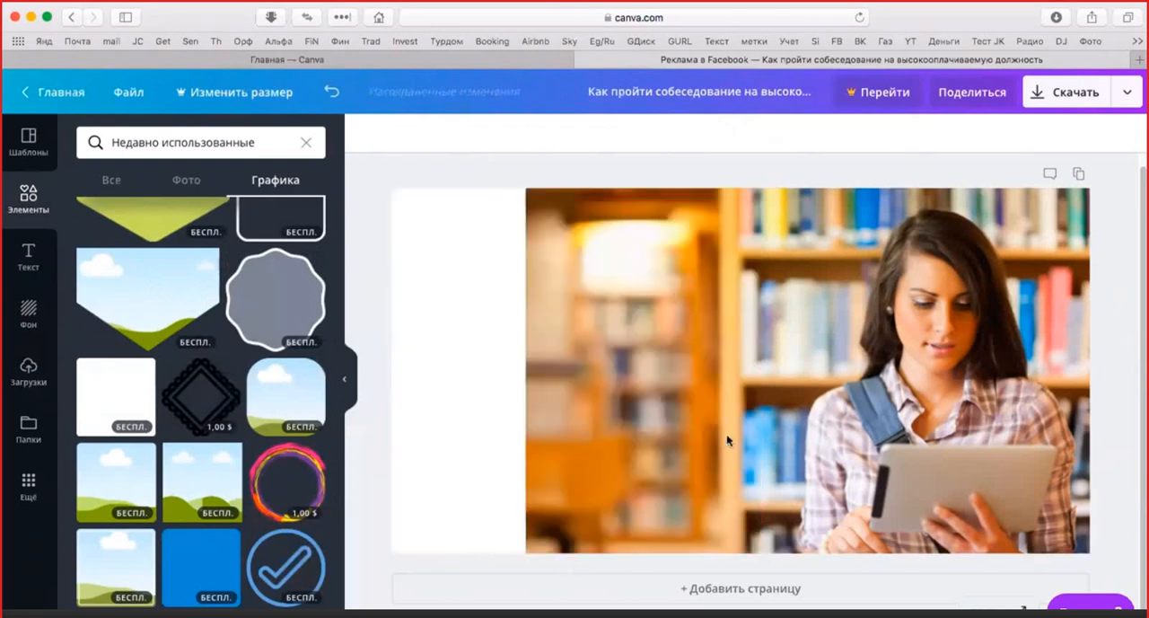
left_click(756, 418)
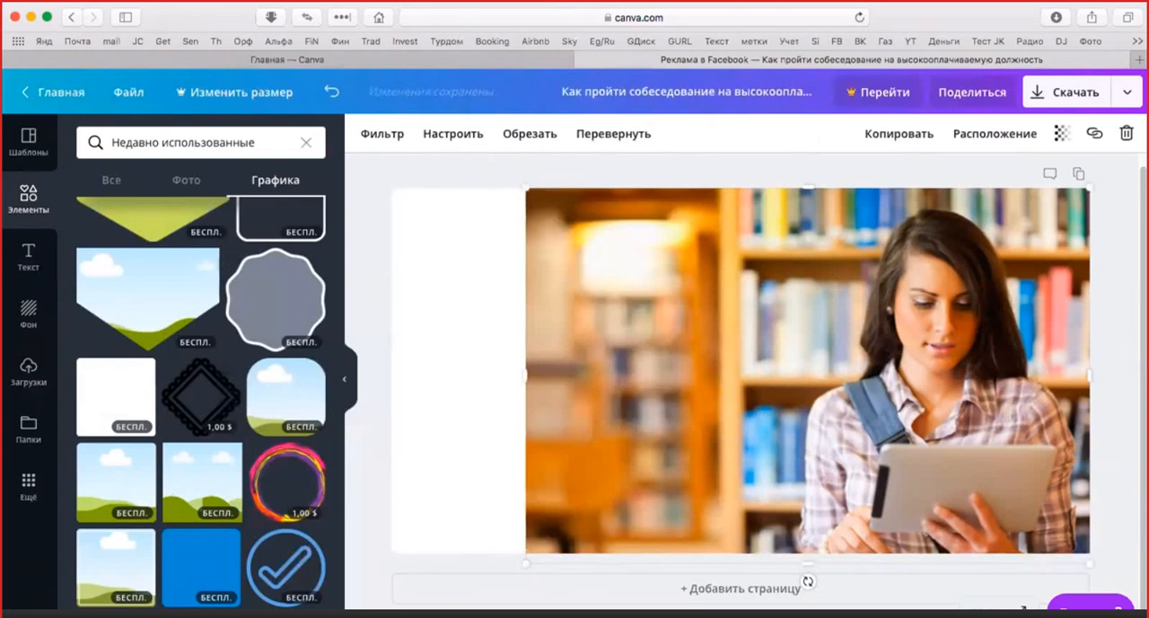
left_click(1124, 215)
left_click(1024, 220)
key("Delete")
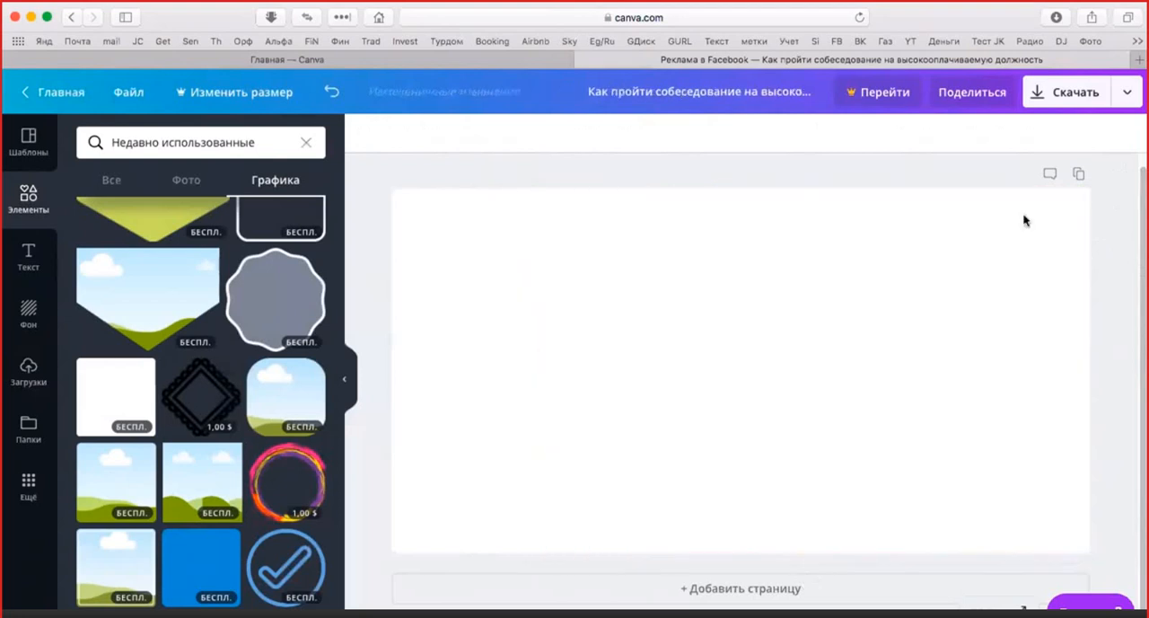
Place the downward-pointing pentagon graphic on the blank canvas, centred against its upper edge
left_click_drag(141, 296, 503, 327)
left_click_drag(645, 312, 621, 236)
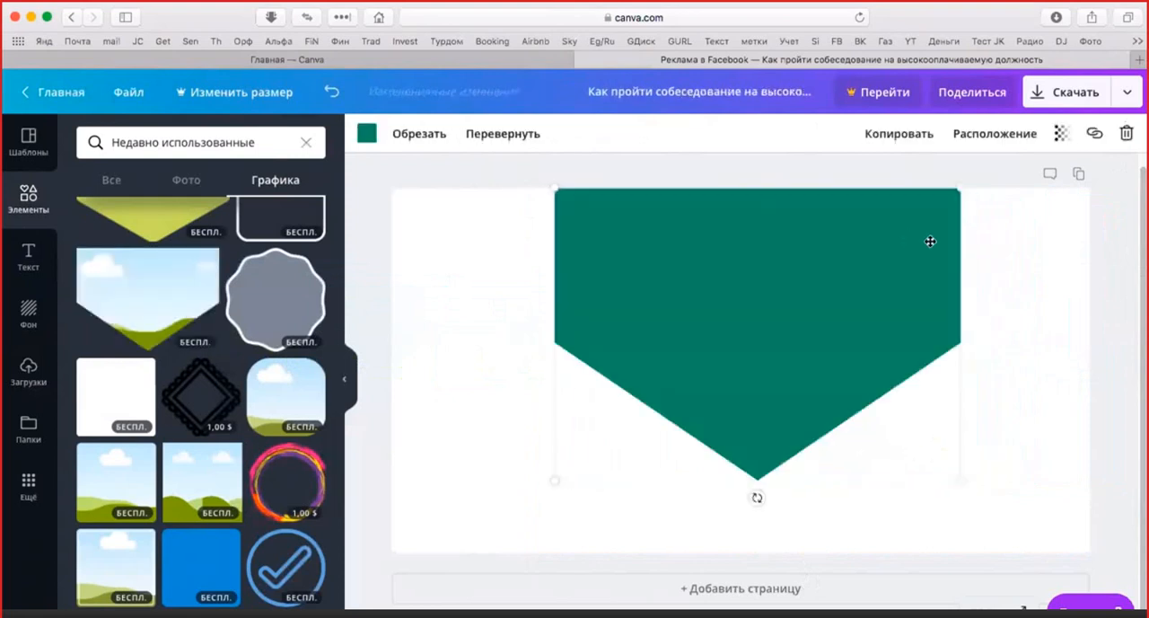
left_click(1036, 368)
double_click(712, 293)
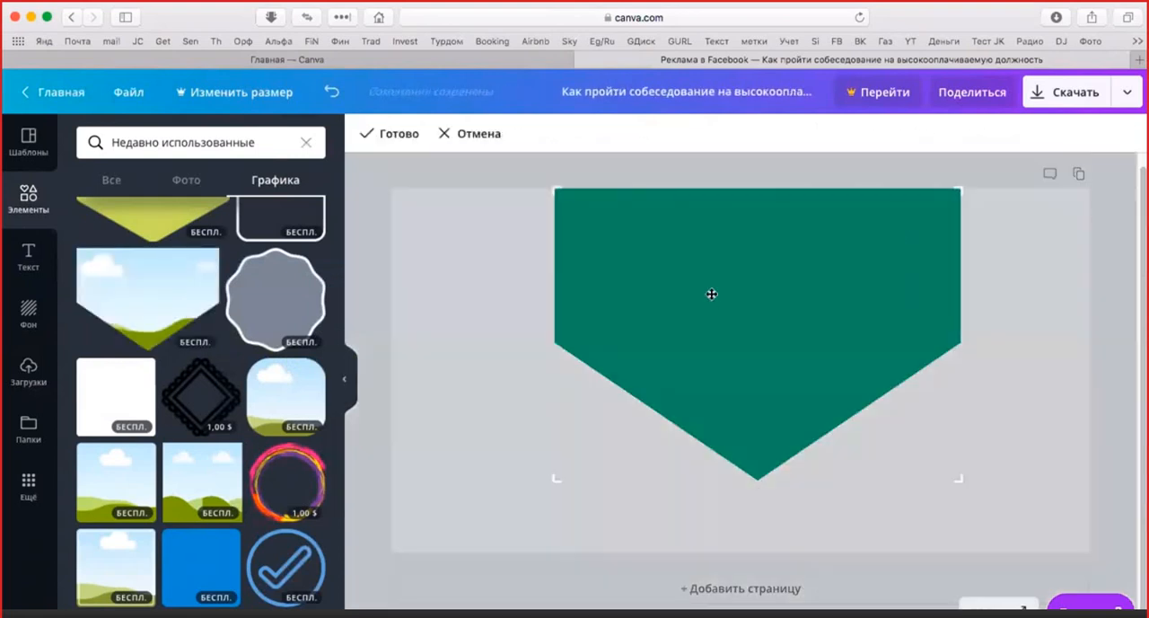
Try to fill the pentagon with the uploaded photo of the woman with the tablet, and move the photo down off it
left_click(28, 365)
left_click_drag(207, 297, 616, 260)
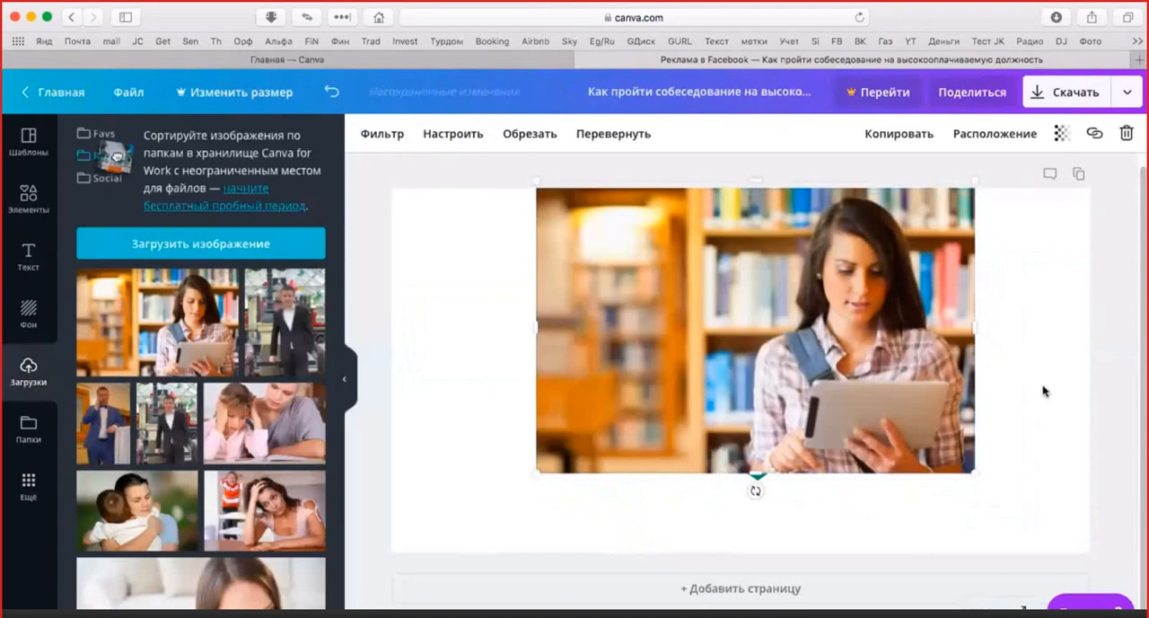
left_click(1044, 390)
left_click(756, 455)
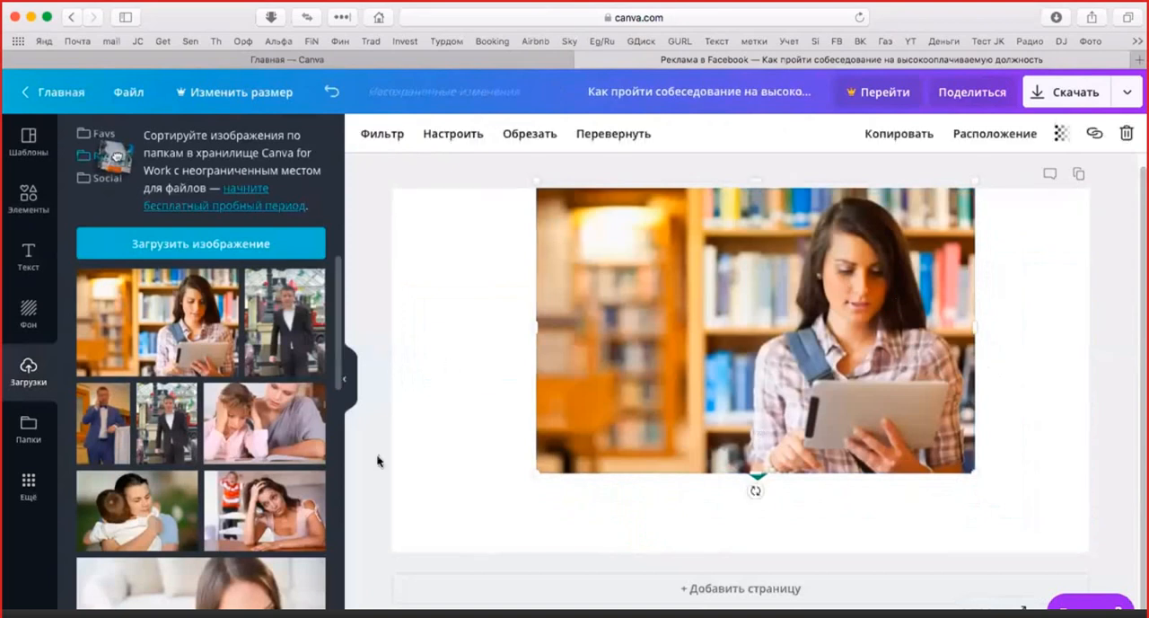
left_click_drag(770, 293, 655, 426)
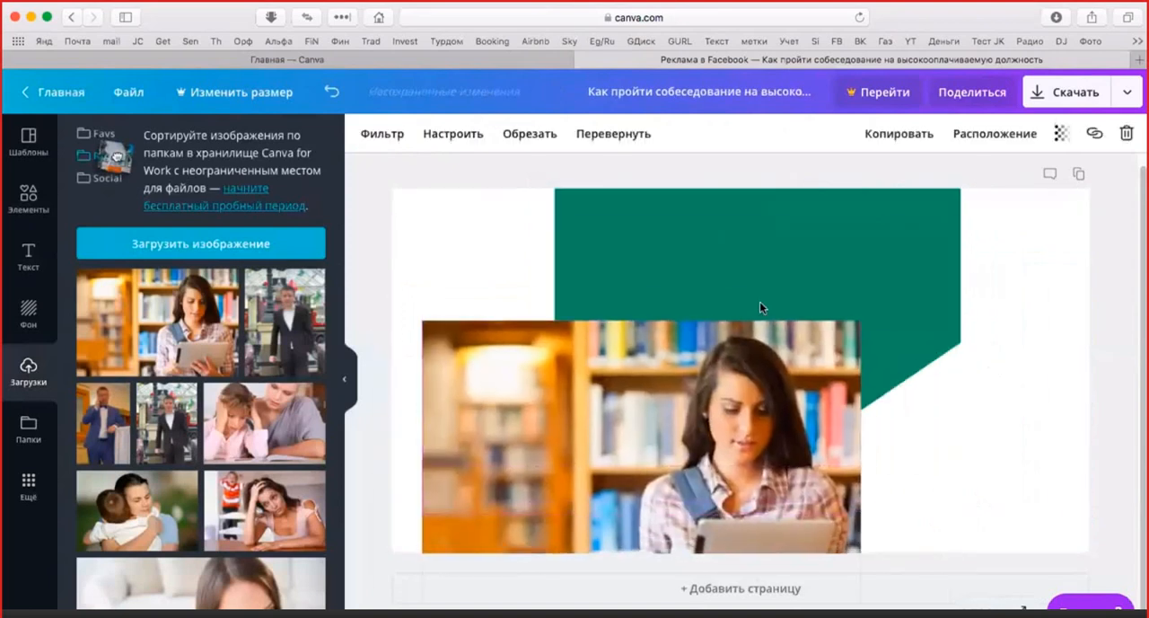
Delete the green pentagon and the photo of the woman from the canvas
left_click(830, 238)
double_click(830, 238)
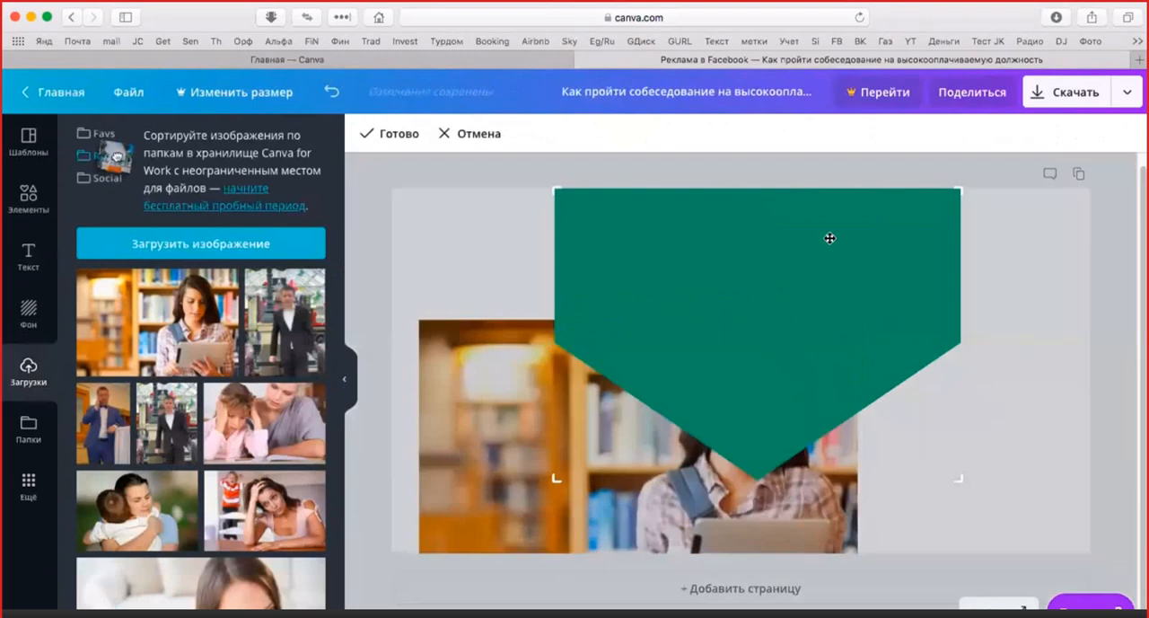
key("Delete")
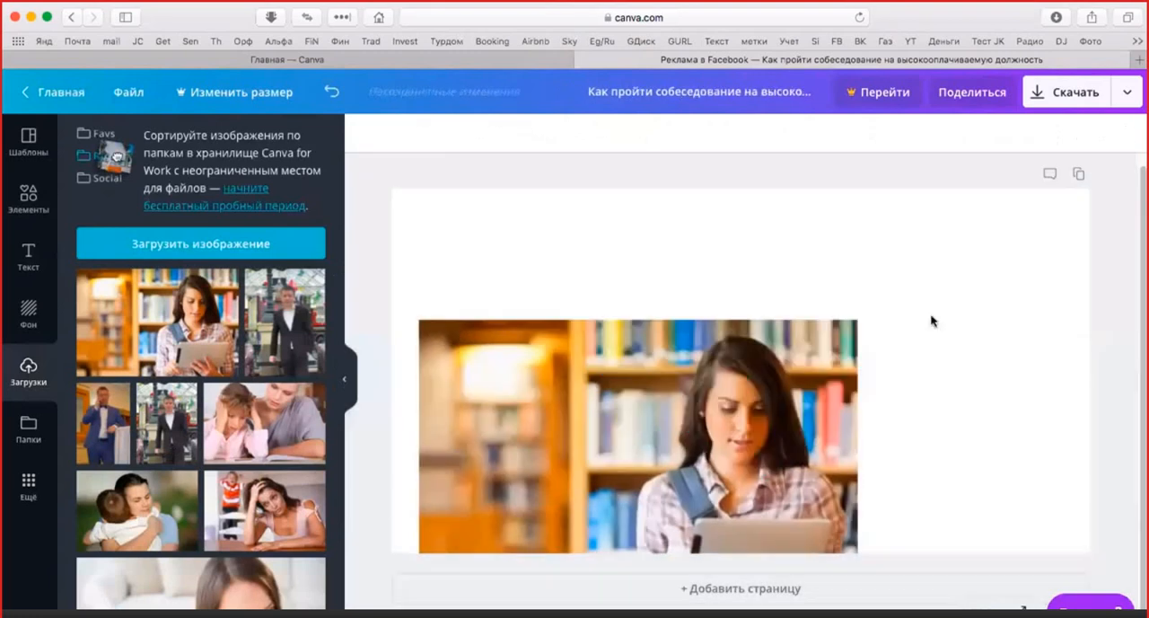
left_click(760, 409)
key("Delete")
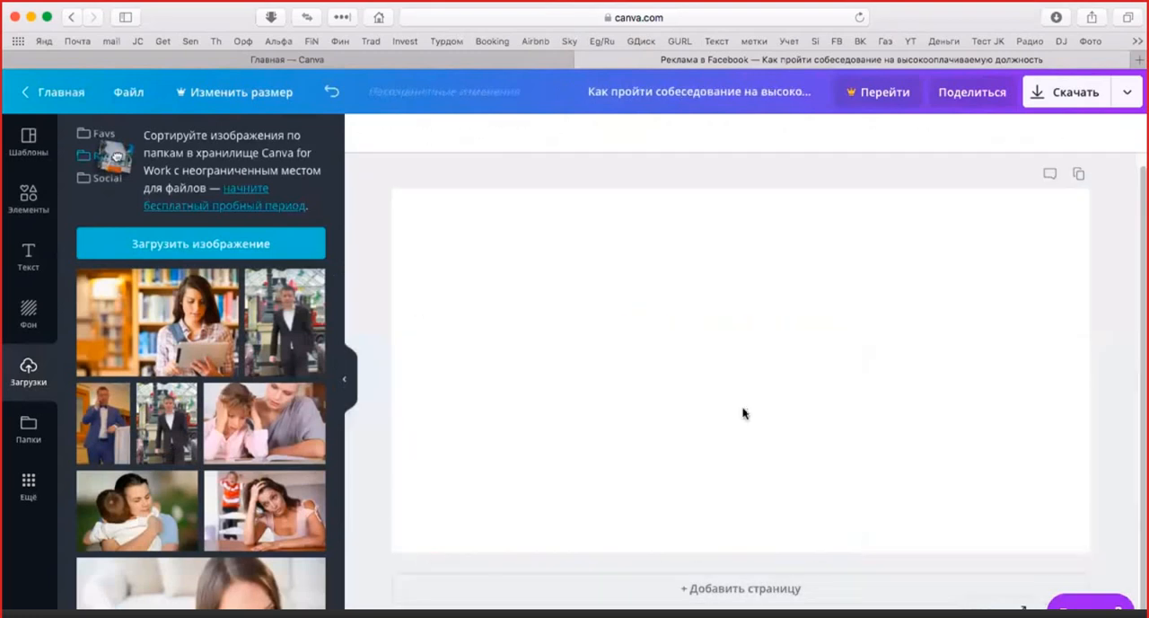
Place the circular landscape frame on the blank canvas, centred near its upper edge
left_click(23, 212)
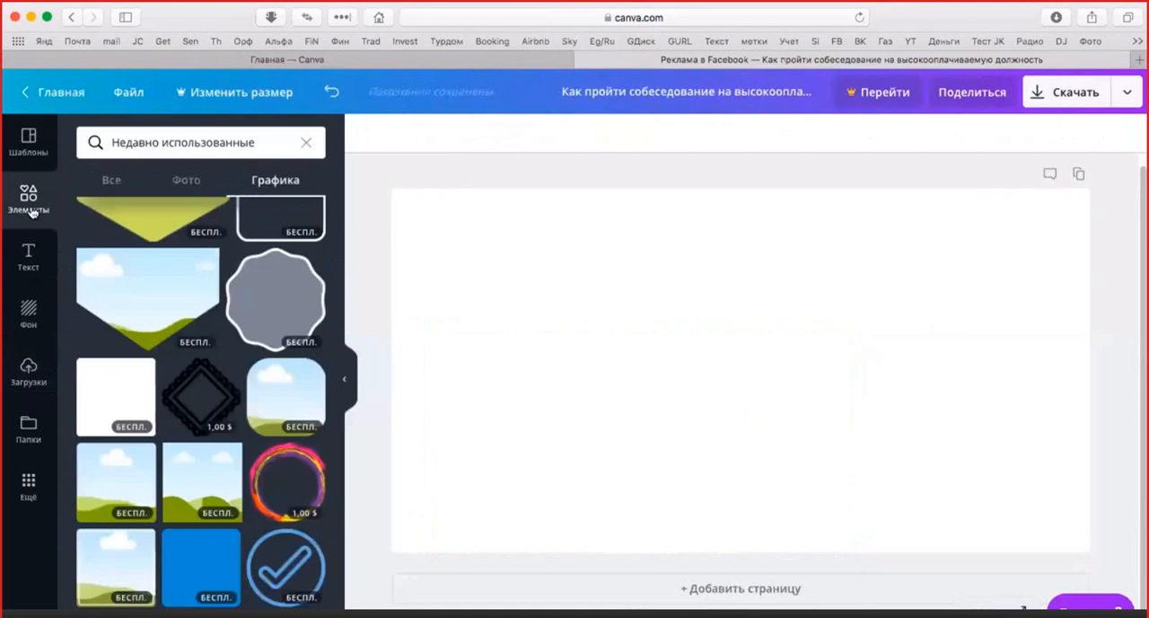
scroll(158, 376, "down", 3)
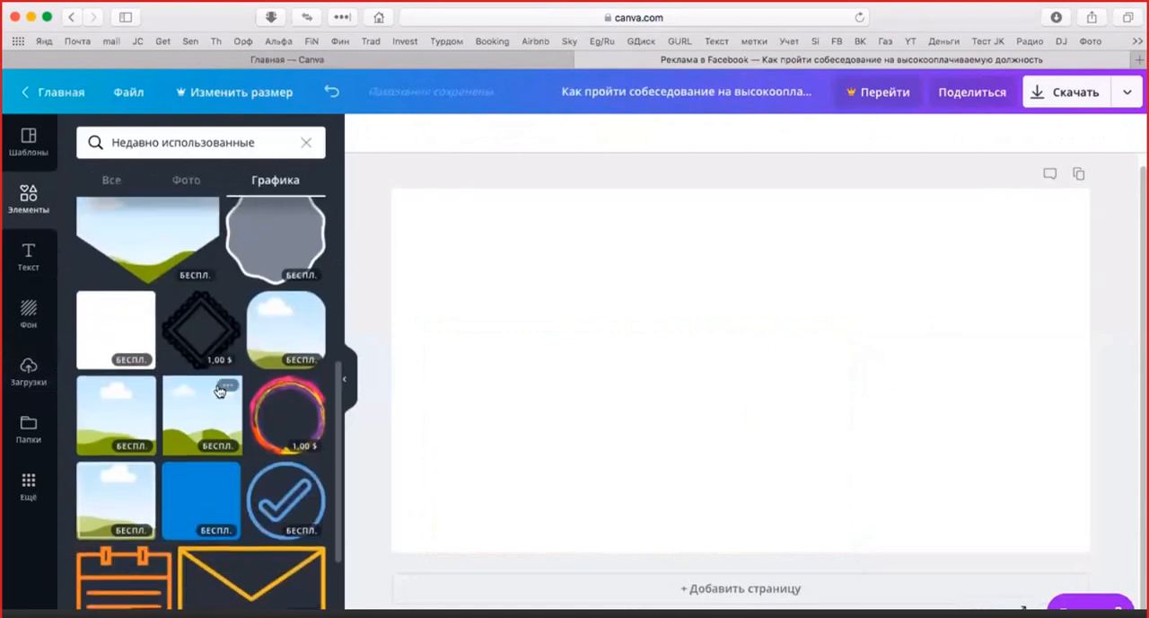
scroll(221, 403, "down", 1)
scroll(214, 410, "up", 3)
scroll(214, 411, "up", 3)
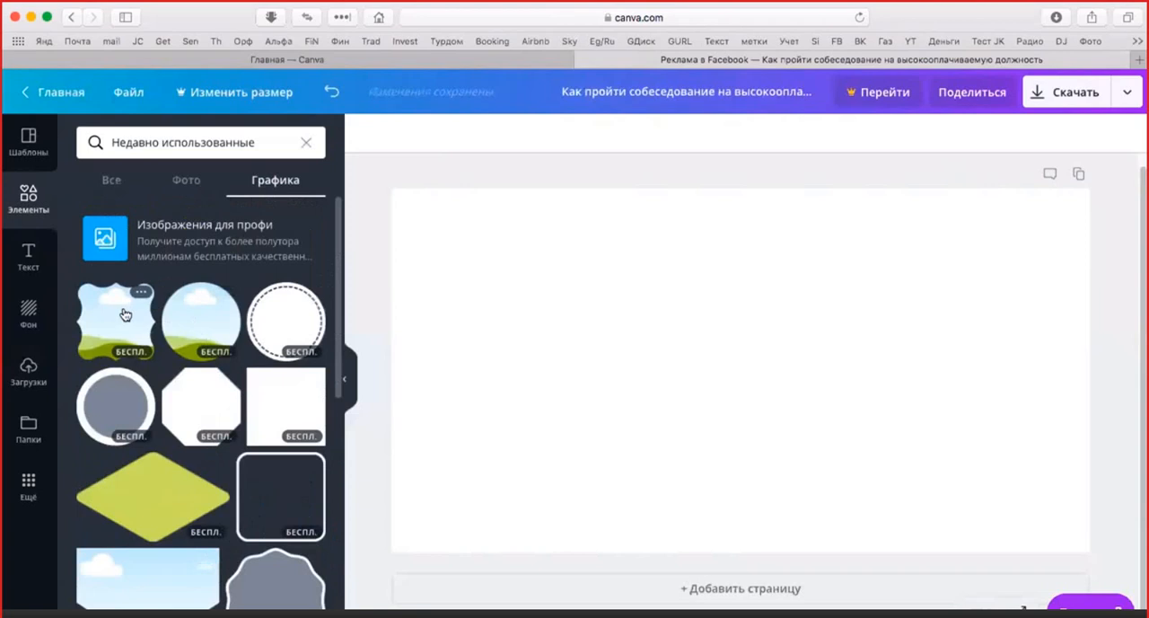
left_click_drag(404, 314, 619, 223)
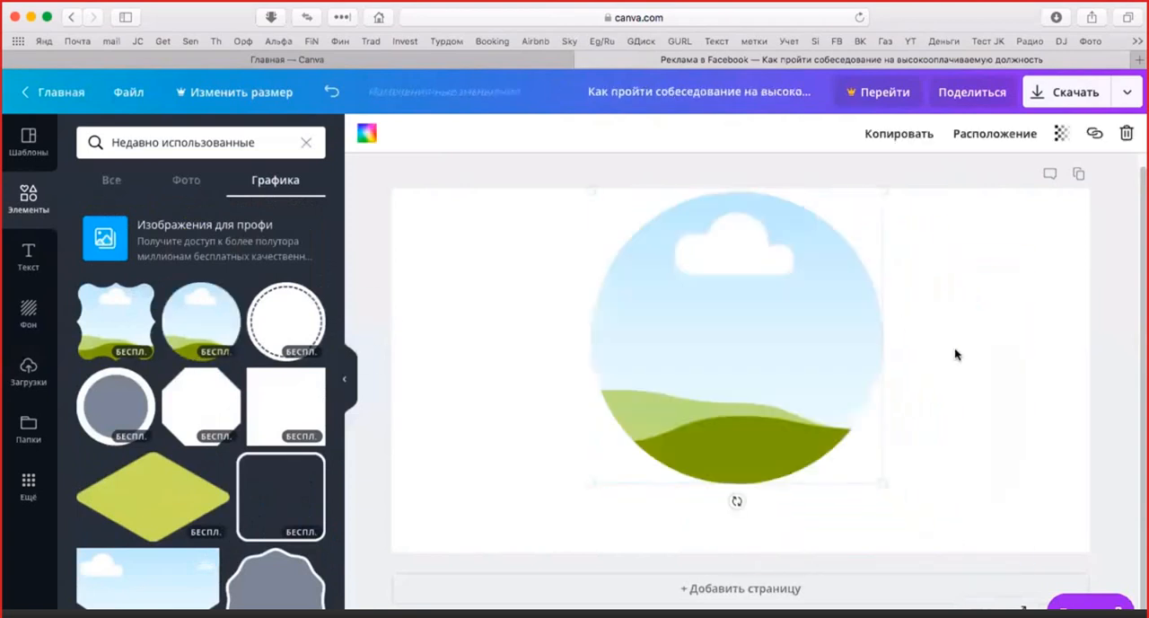
left_click(954, 357)
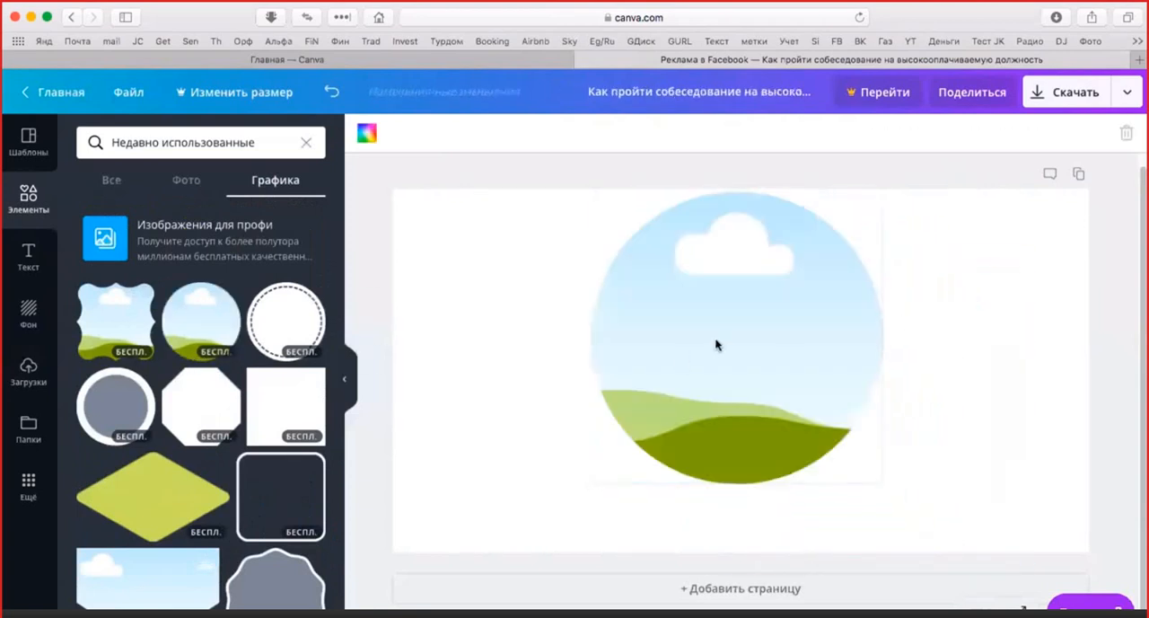
Fill the circular frame with the uploaded photo of the woman with the tablet and make the frame slightly smaller
left_click(715, 342)
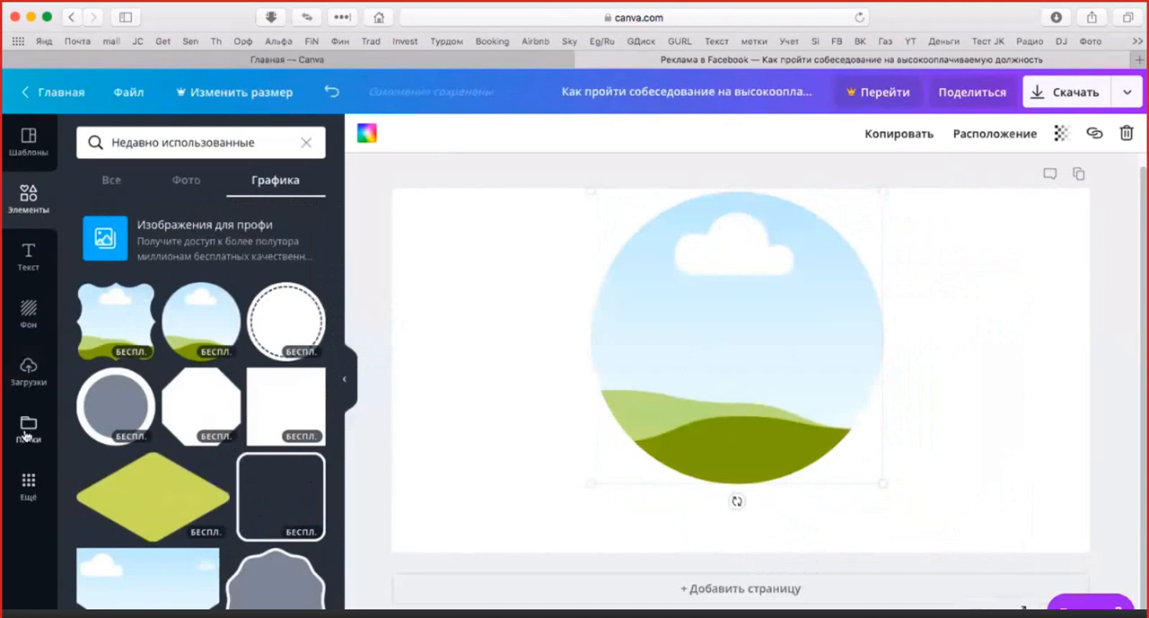
left_click(40, 370)
left_click_drag(162, 352, 657, 345)
left_click_drag(908, 485, 849, 449)
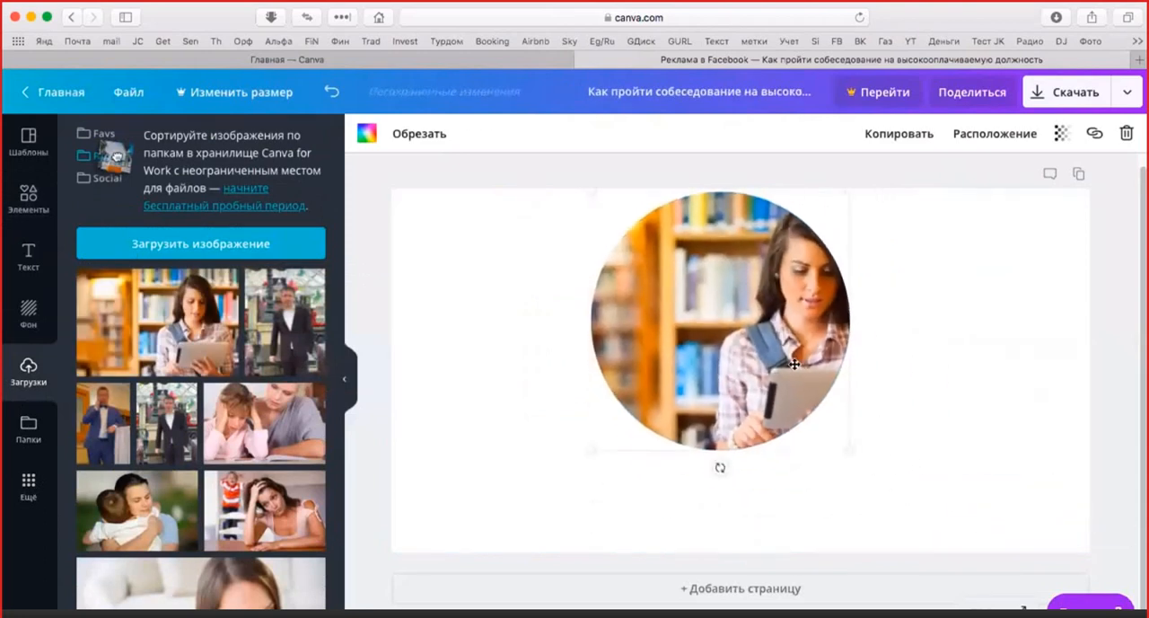
Enlarge and shift the photo inside the circular frame so the woman's face is centred
double_click(795, 363)
left_click_drag(795, 364, 657, 363)
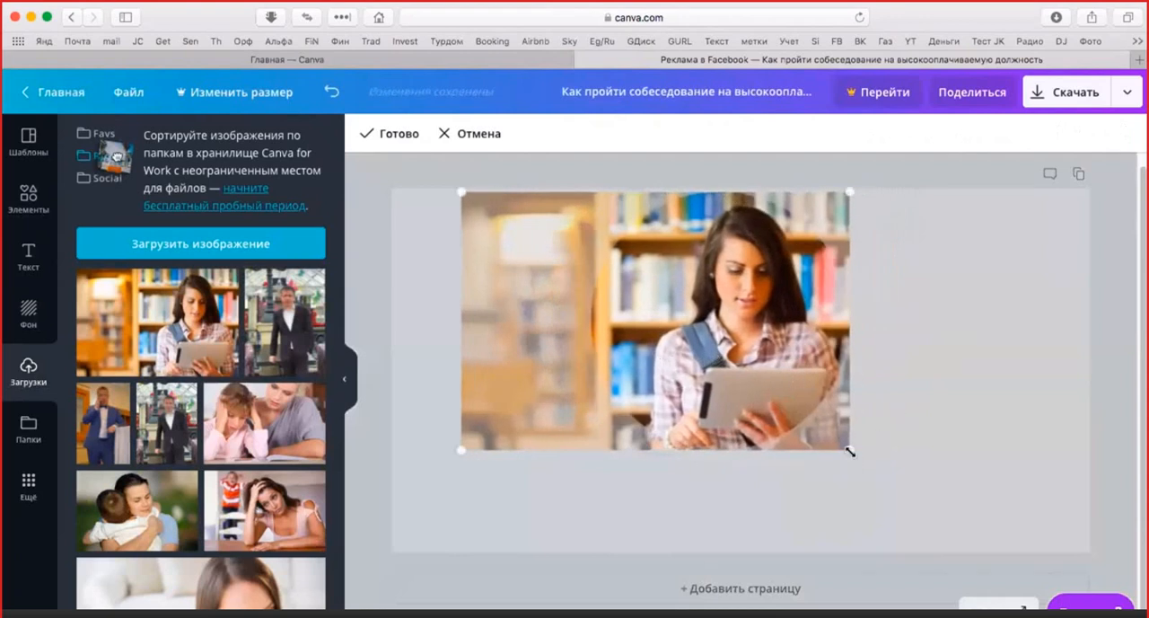
left_click_drag(873, 450, 952, 469)
left_click_drag(875, 470, 751, 469)
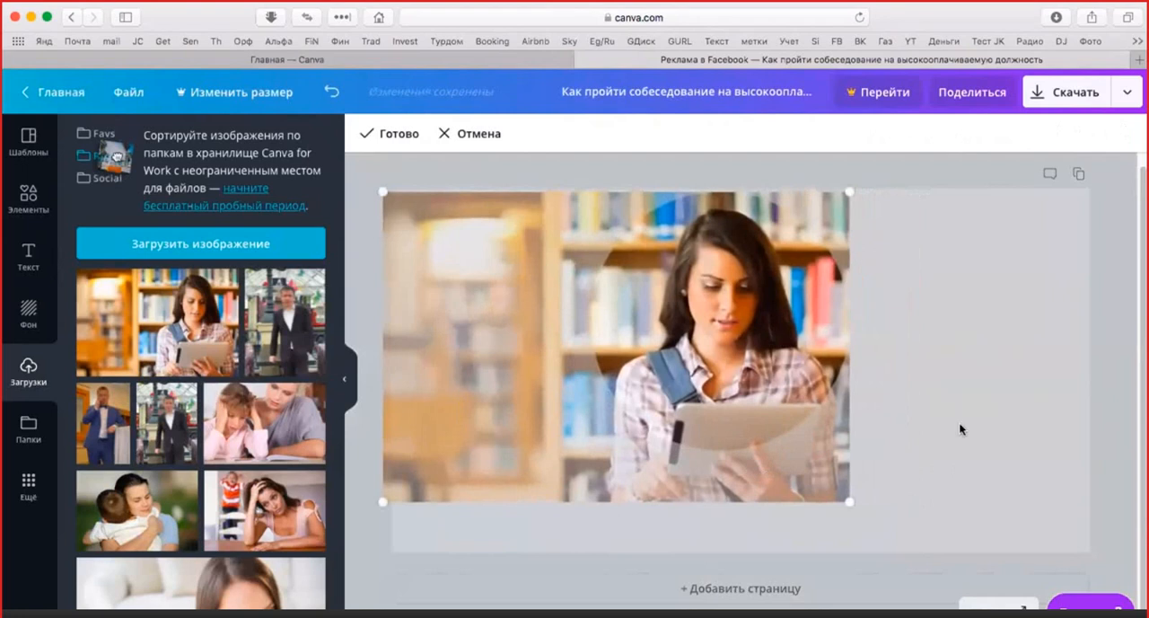
left_click(979, 417)
left_click(966, 433)
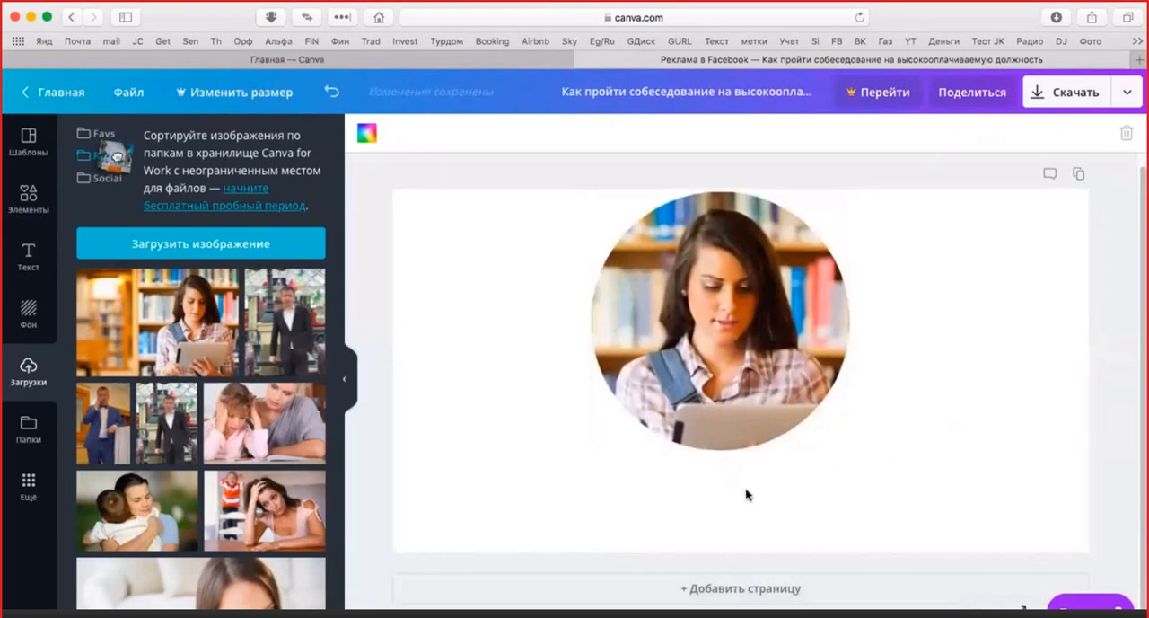
Shrink the circular photo to about 60 percent and centre it near the canvas's upper edge
left_click(779, 404)
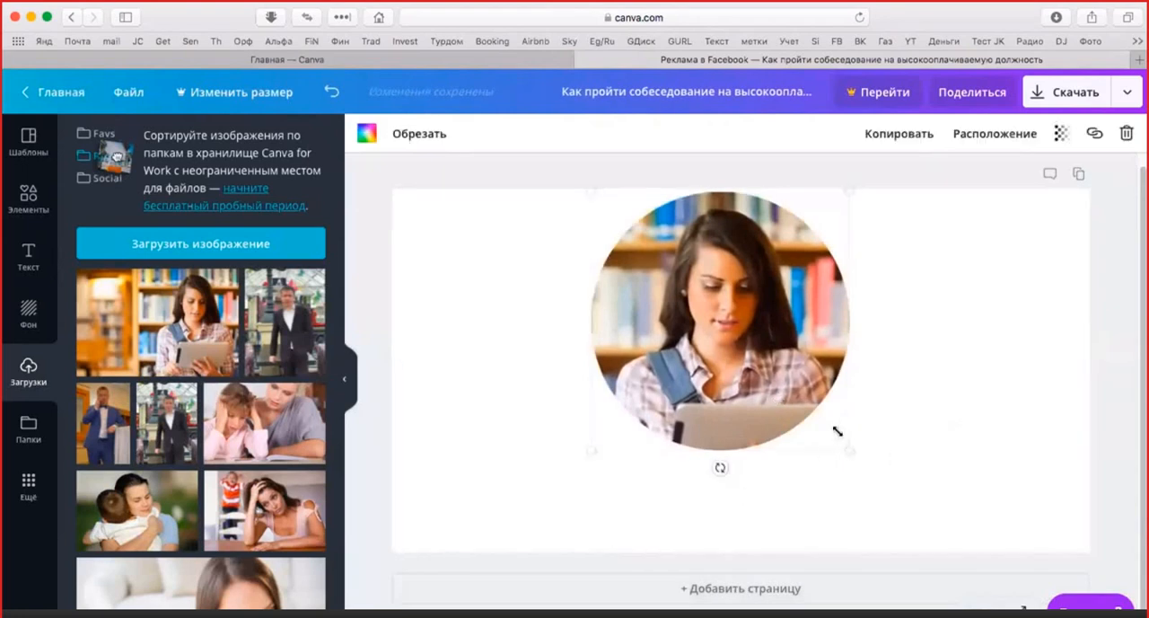
left_click_drag(836, 431, 759, 324)
left_click_drag(682, 305, 762, 320)
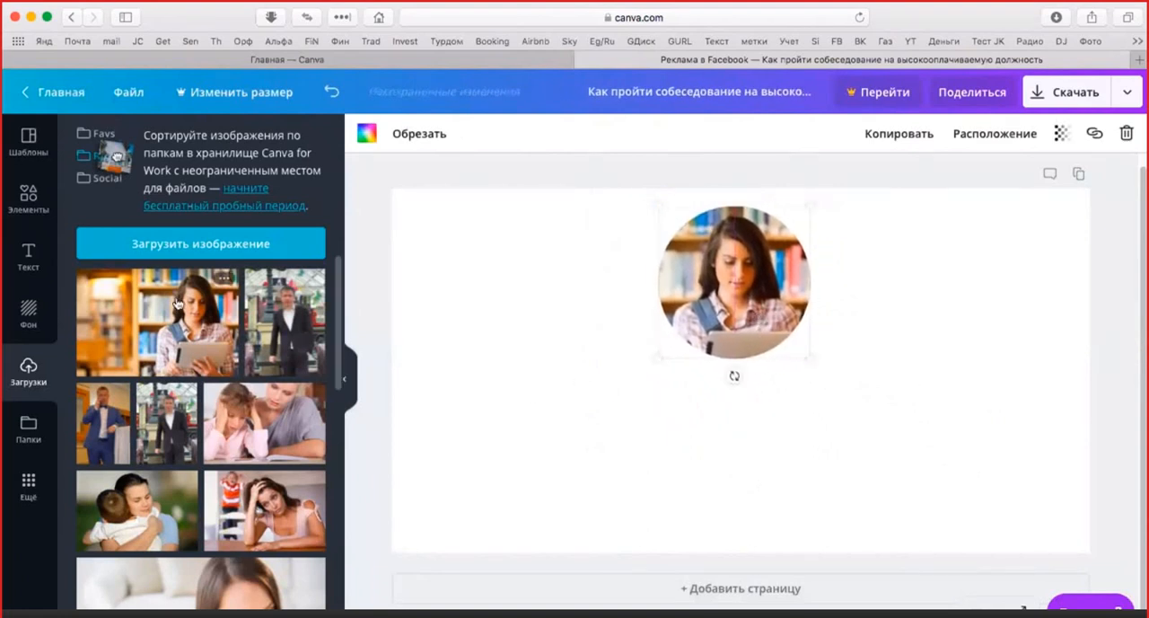
Try the light blue gradient as the canvas background and undo it
left_click(34, 310)
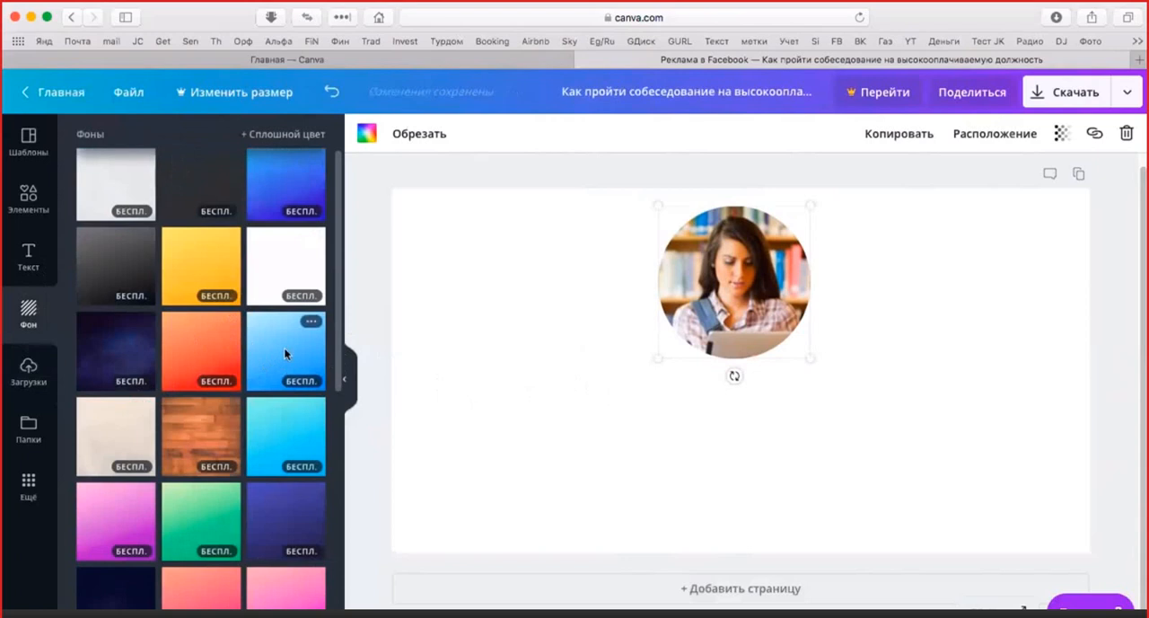
left_click_drag(284, 352, 574, 390)
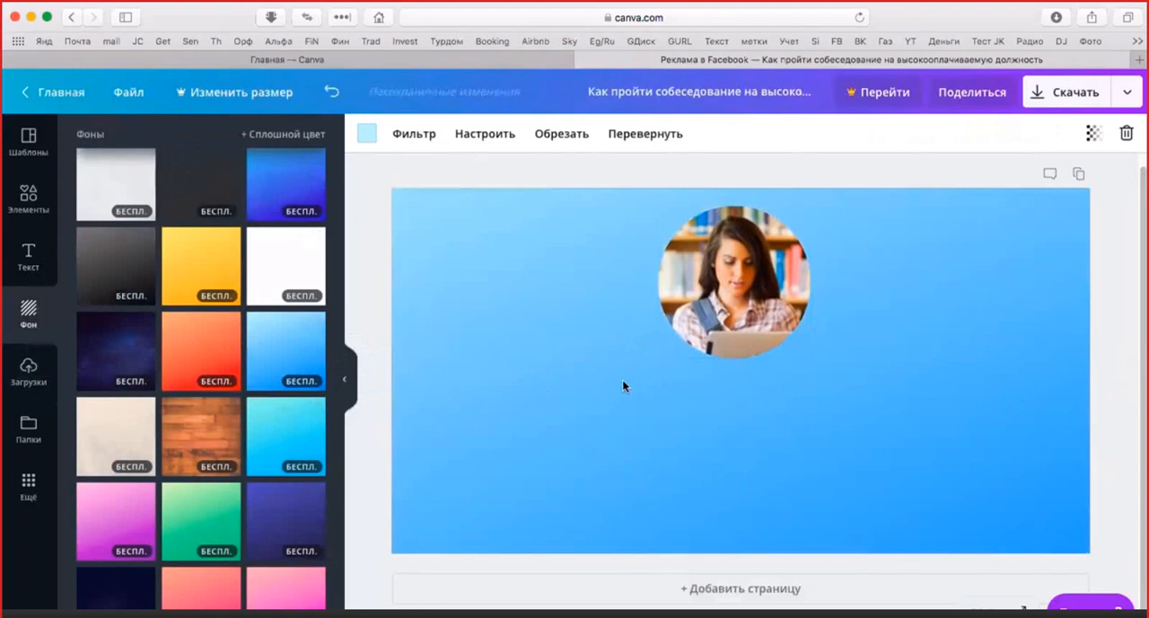
key("super+z")
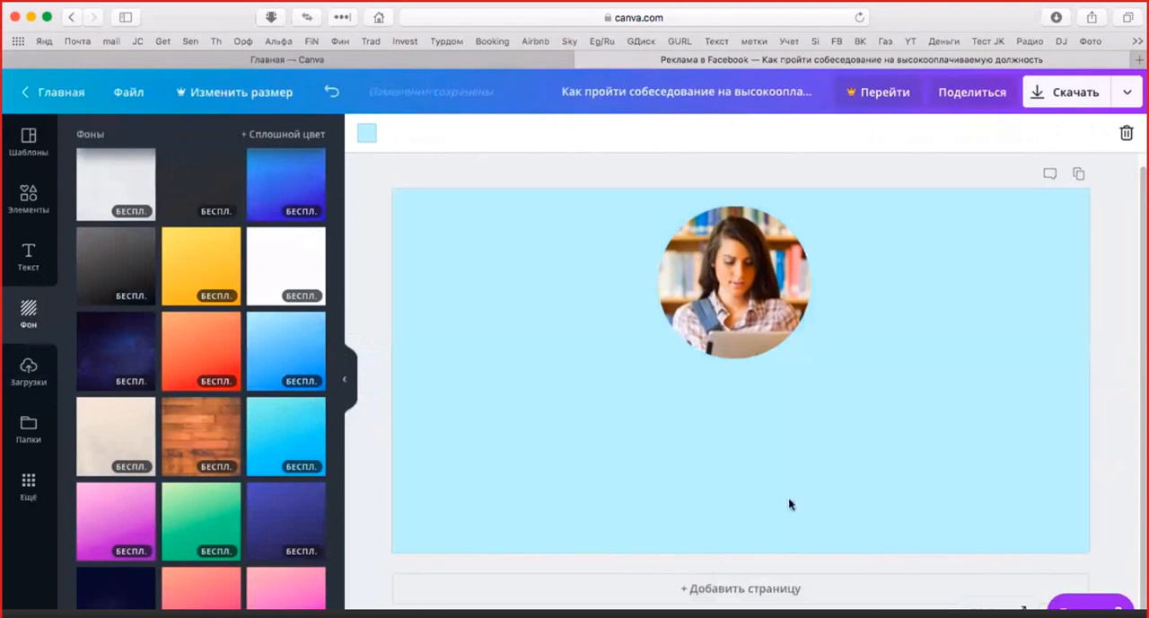
key("super+z")
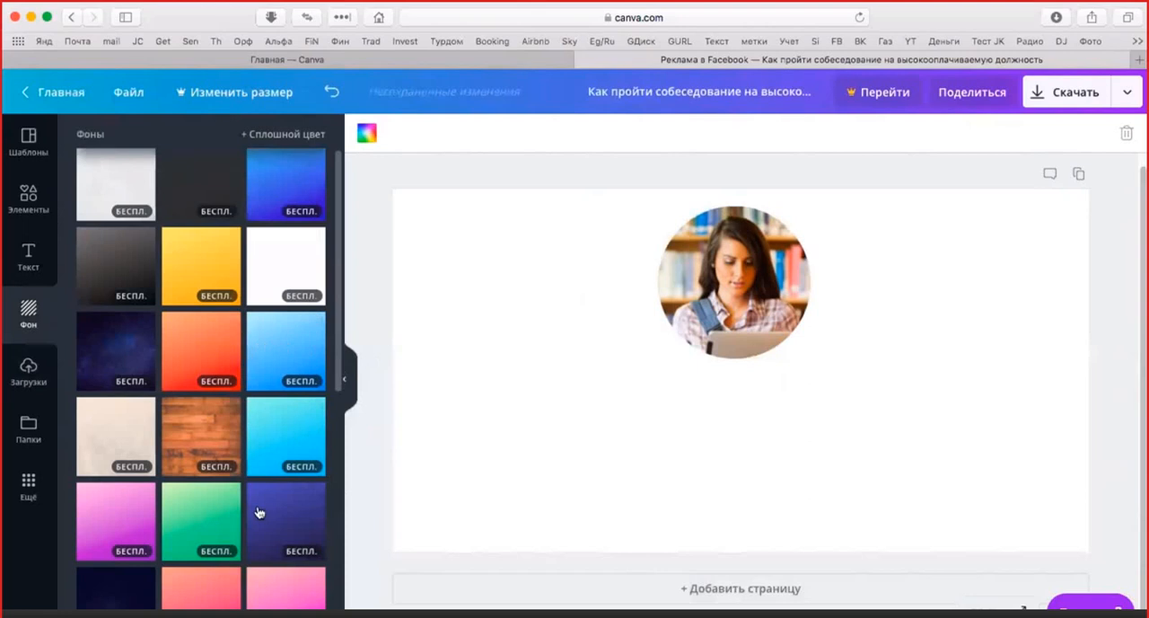
Apply the green gradient as the canvas background and set its vignette to 100
left_click_drag(383, 517, 583, 338)
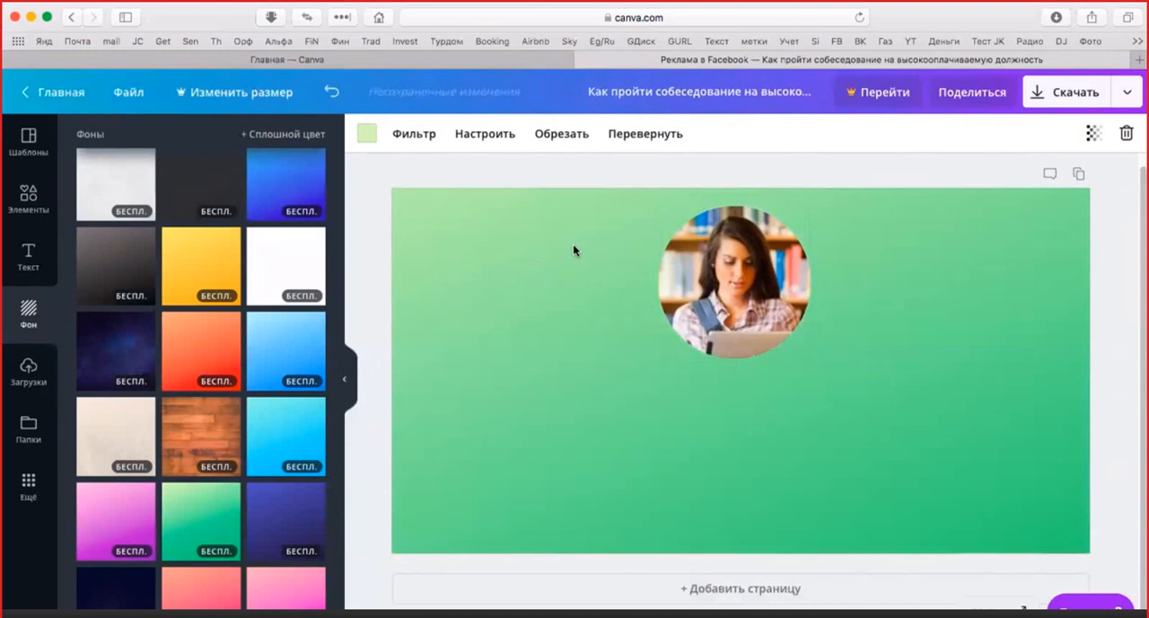
left_click(489, 139)
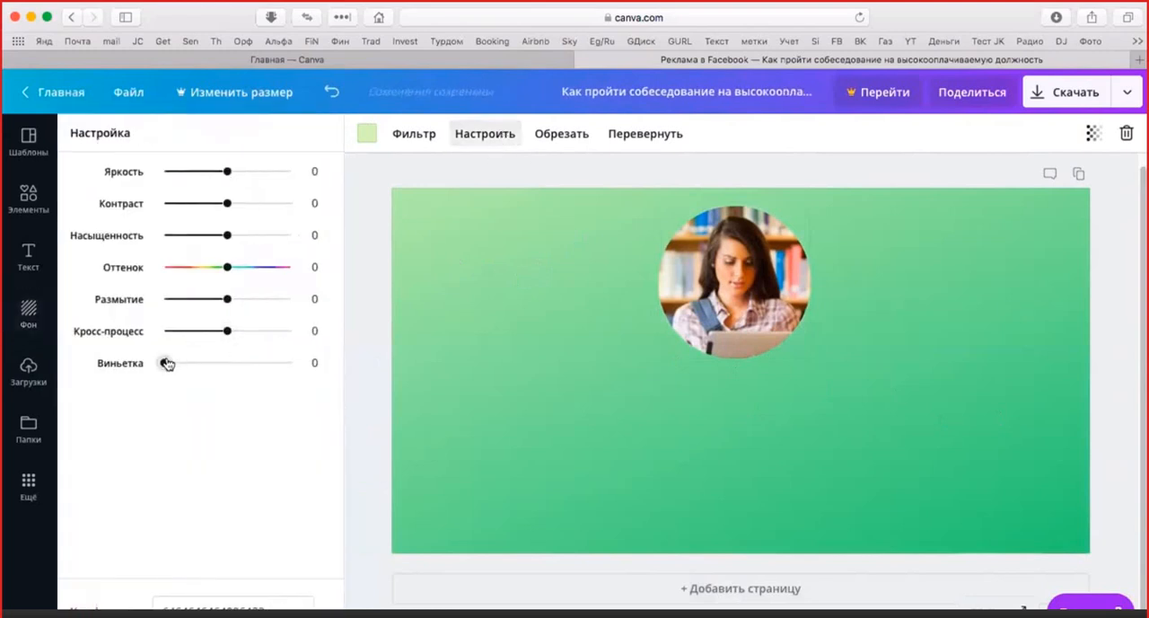
left_click_drag(166, 363, 295, 363)
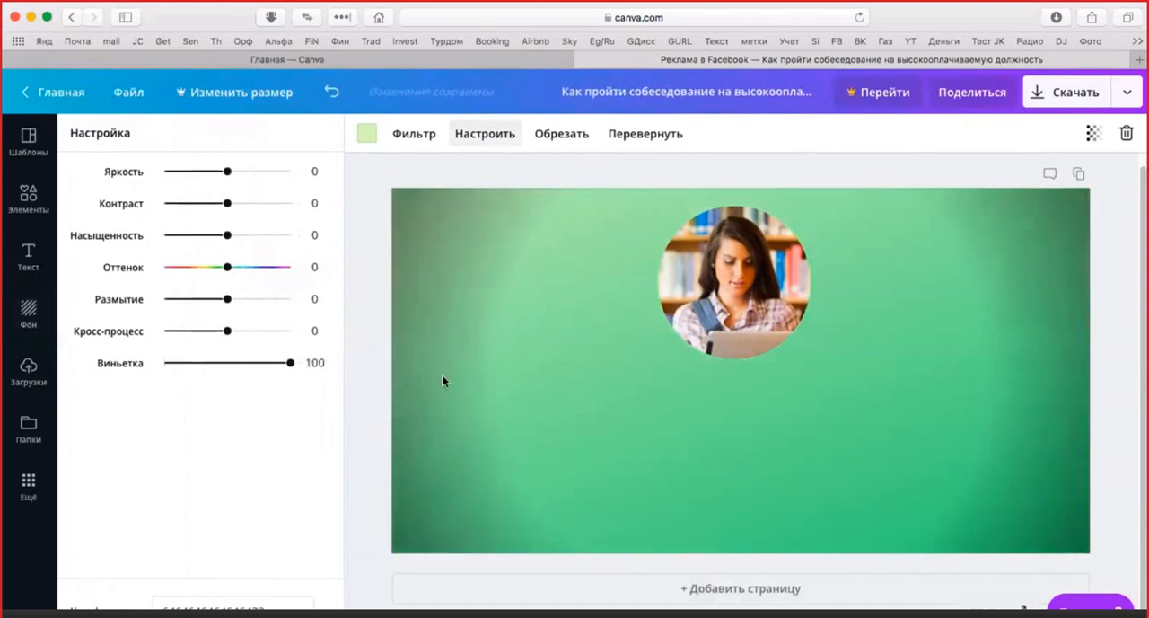
Set the green background's cross-process to -13, blur to -18, hue to 4 and vignette to 75
left_click_drag(230, 332, 227, 275)
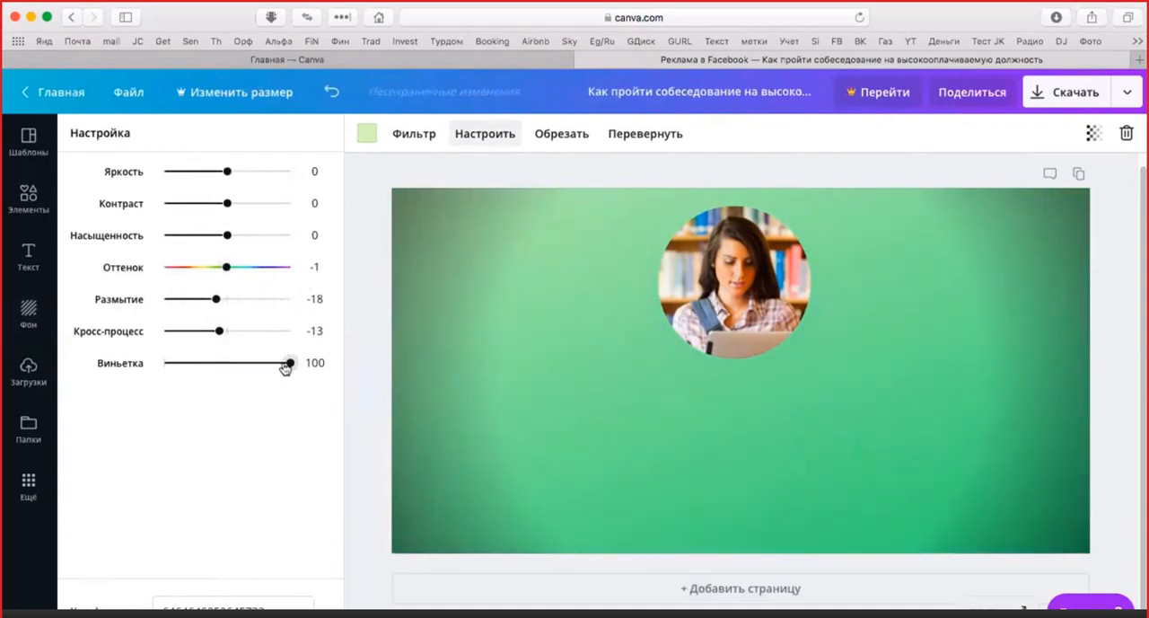
left_click_drag(287, 365, 158, 350)
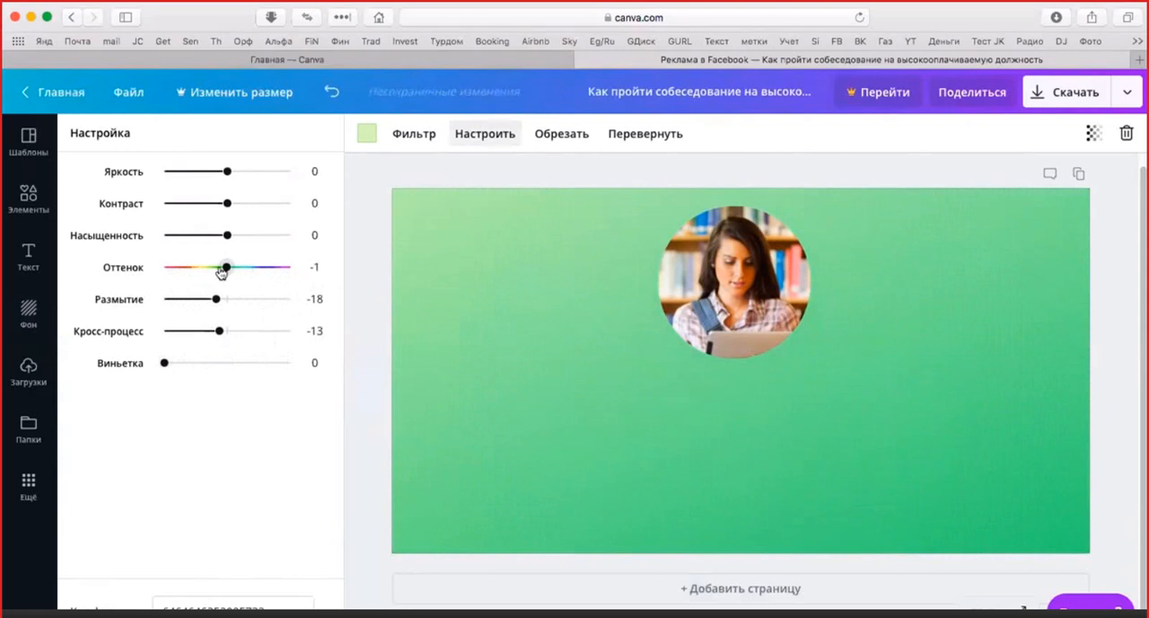
mouse_move(224, 267)
left_mouse_down()
mouse_move(124, 263)
mouse_move(272, 275)
mouse_move(232, 271)
left_mouse_up()
left_click_drag(164, 362, 259, 363)
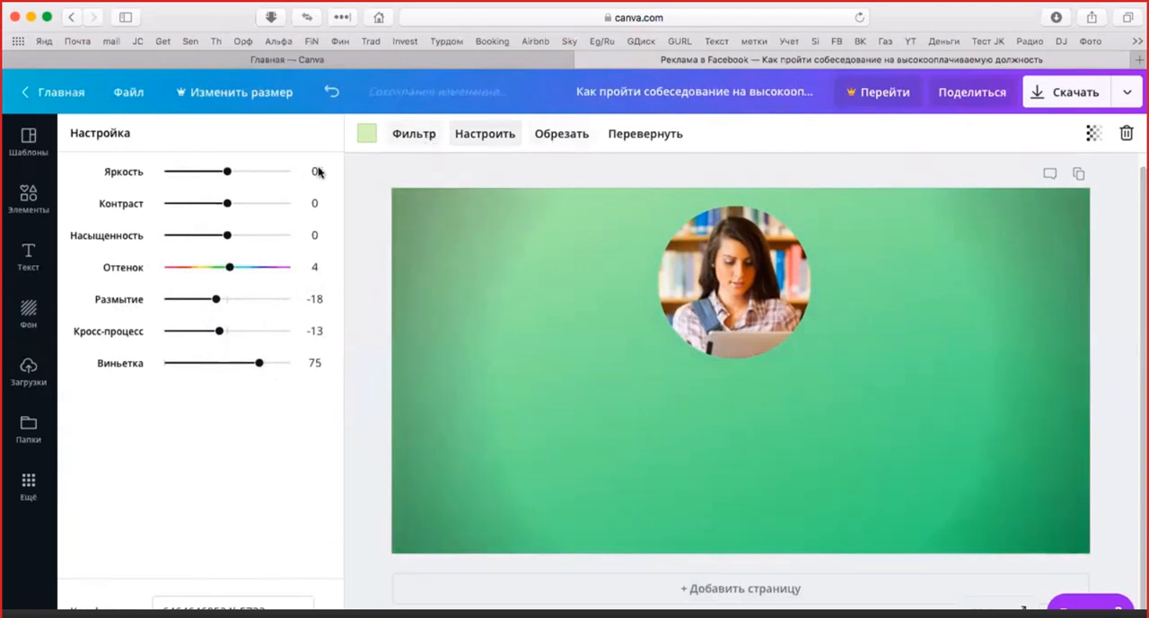
left_click(485, 144)
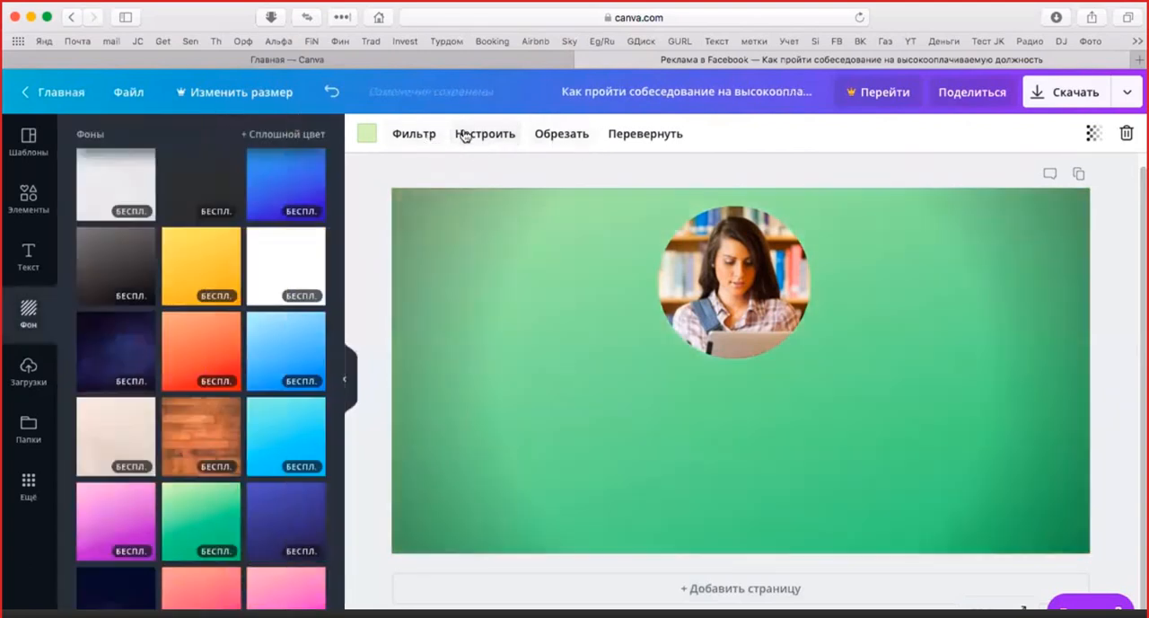
left_click(416, 137)
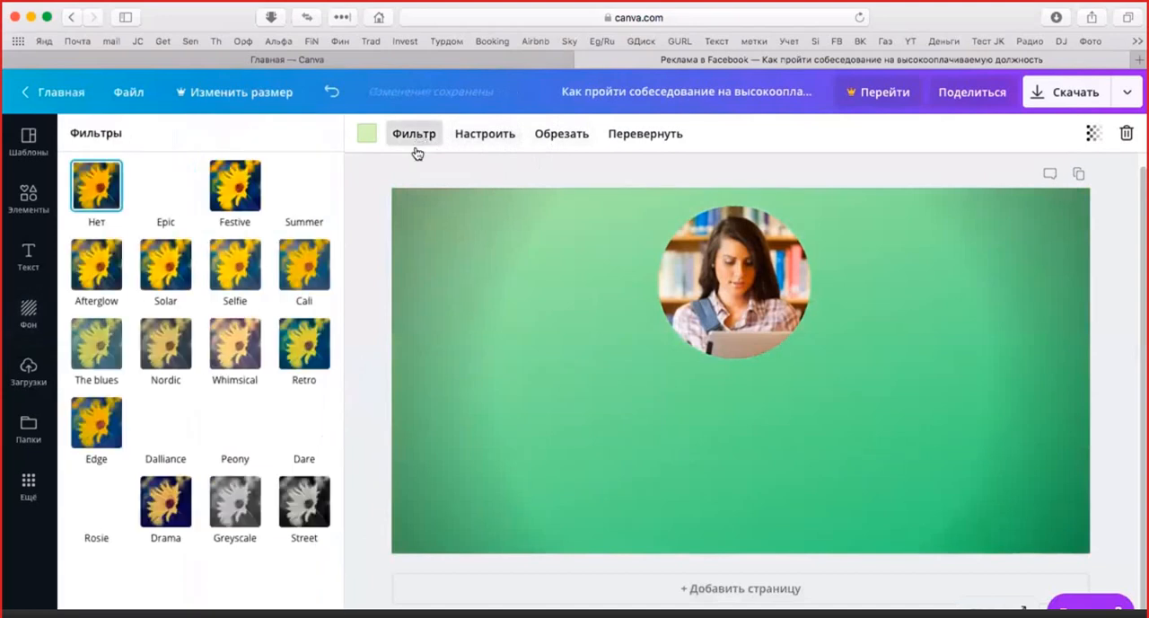
left_click(561, 134)
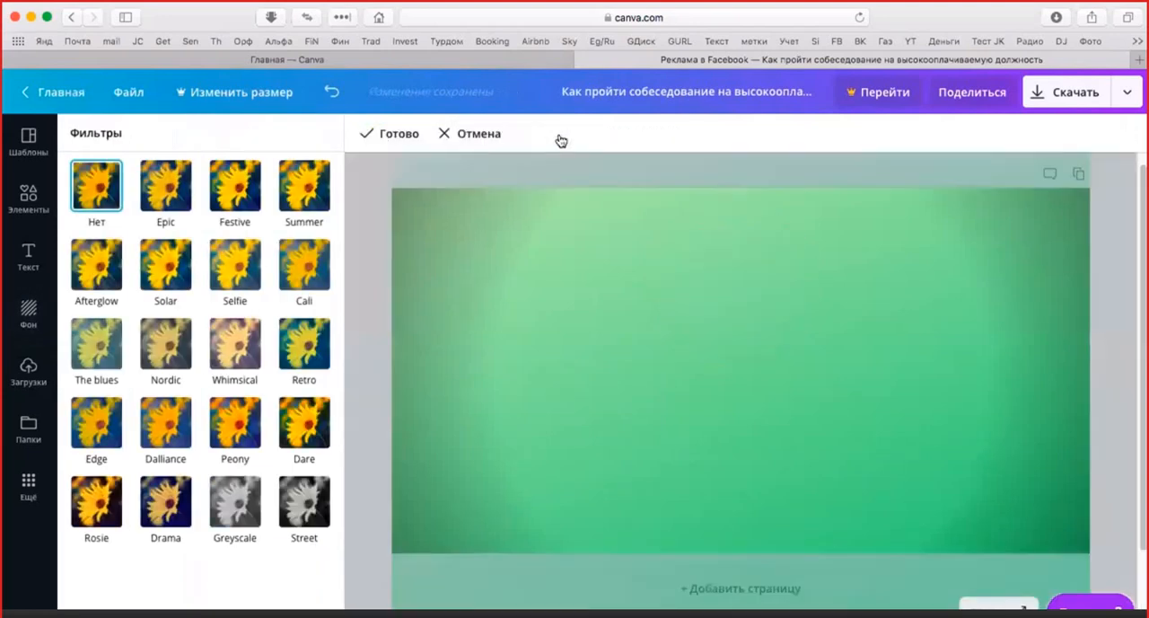
left_click(409, 133)
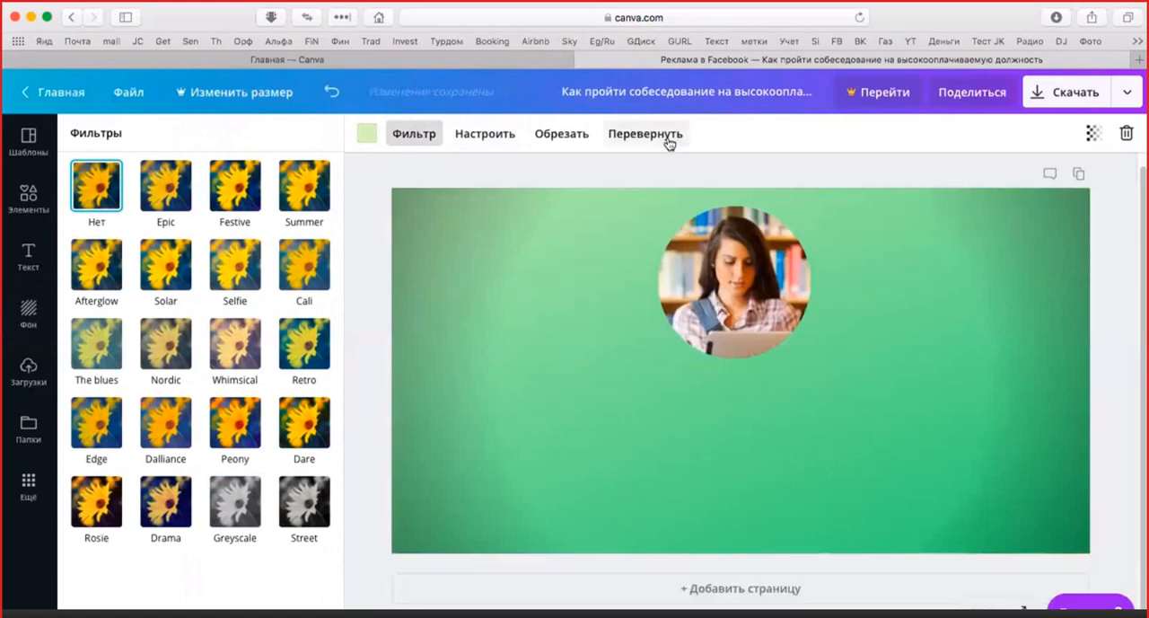
left_click(430, 136)
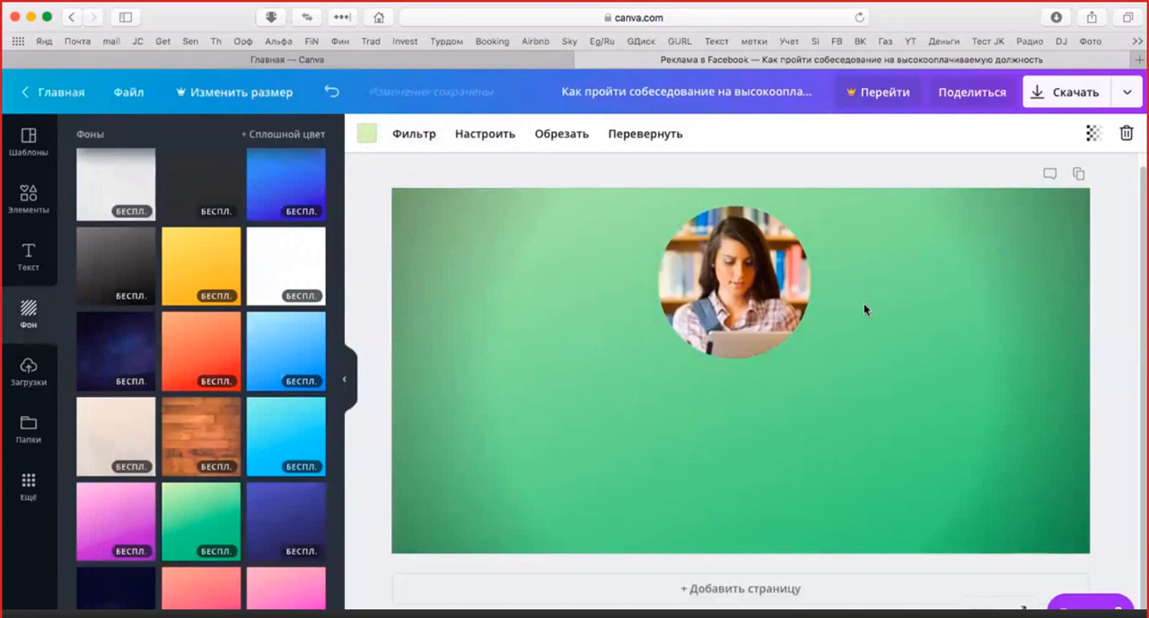
Change the background gradient's light green tone to pink from the default colours
left_click(369, 142)
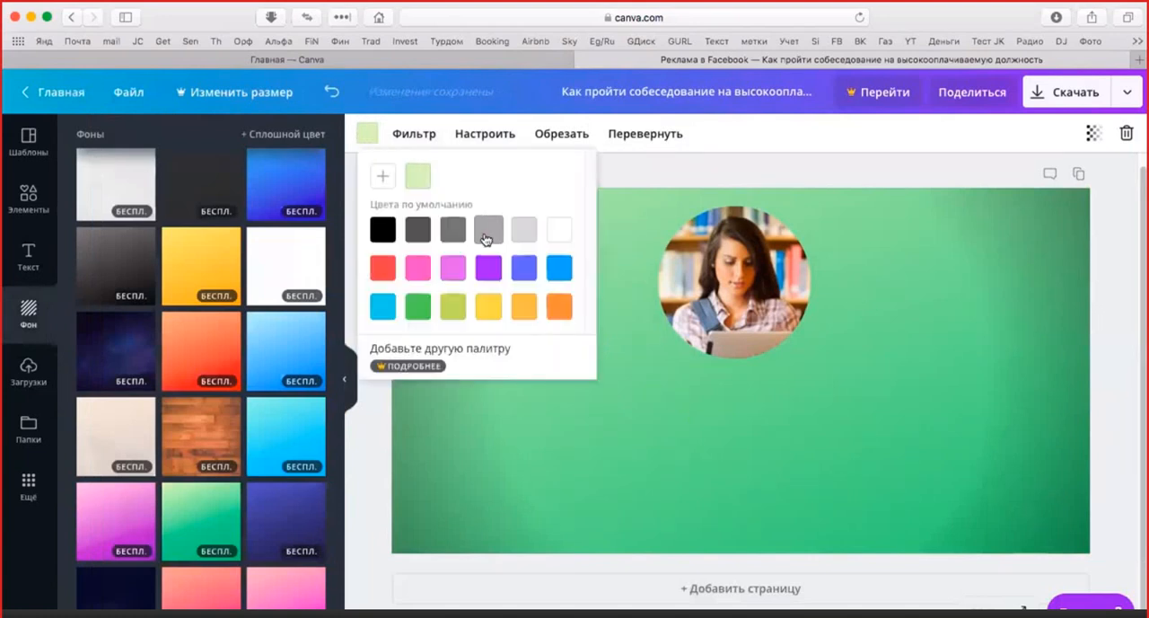
left_click(425, 277)
left_click(747, 443)
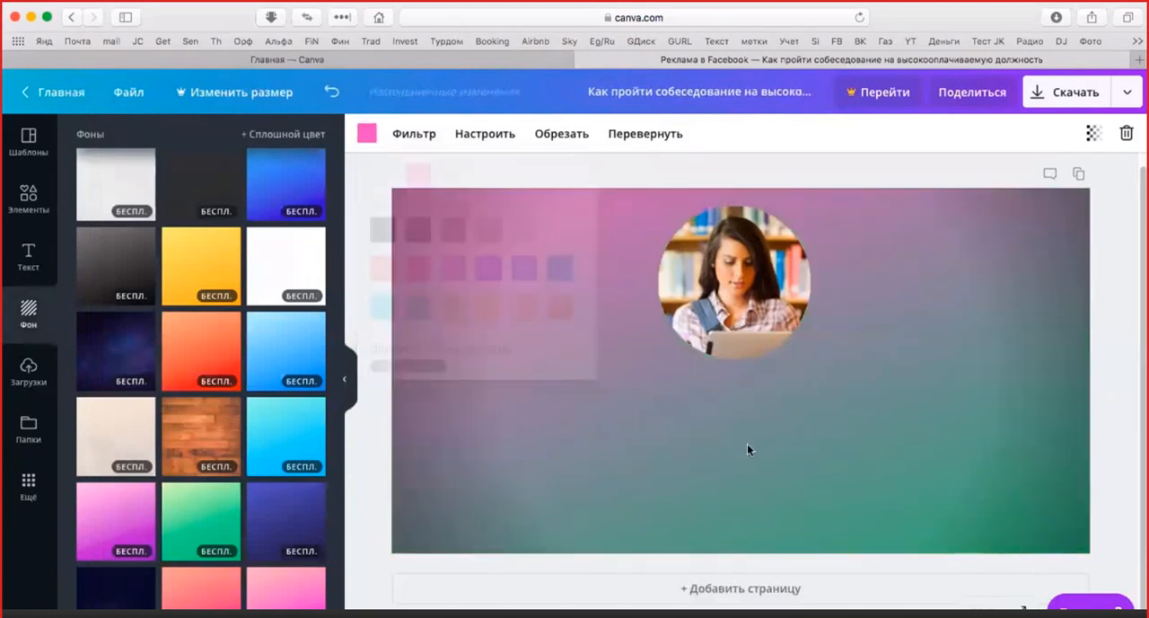
left_click(367, 137)
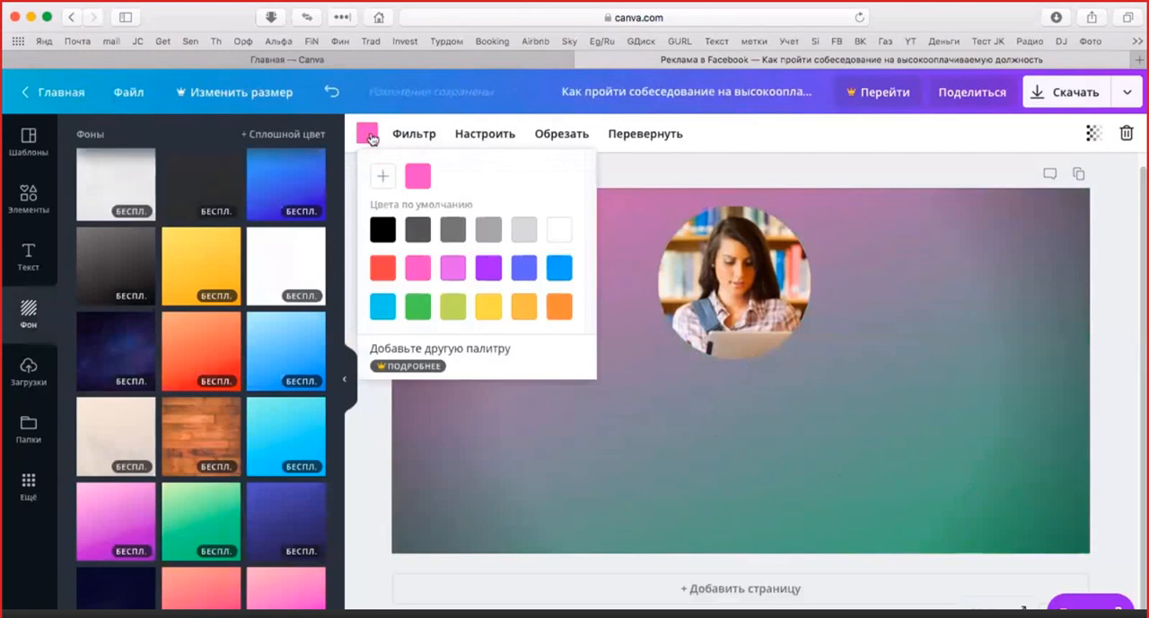
left_click(514, 214)
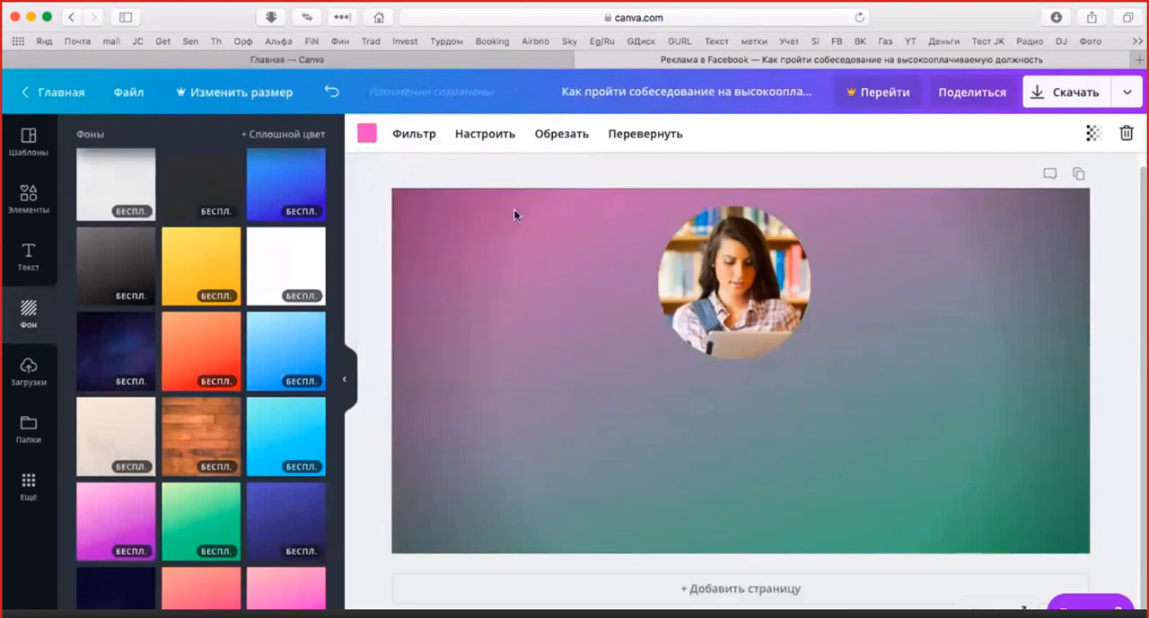
Increase the pink-green background's vignette slightly
left_click(411, 134)
left_click(486, 138)
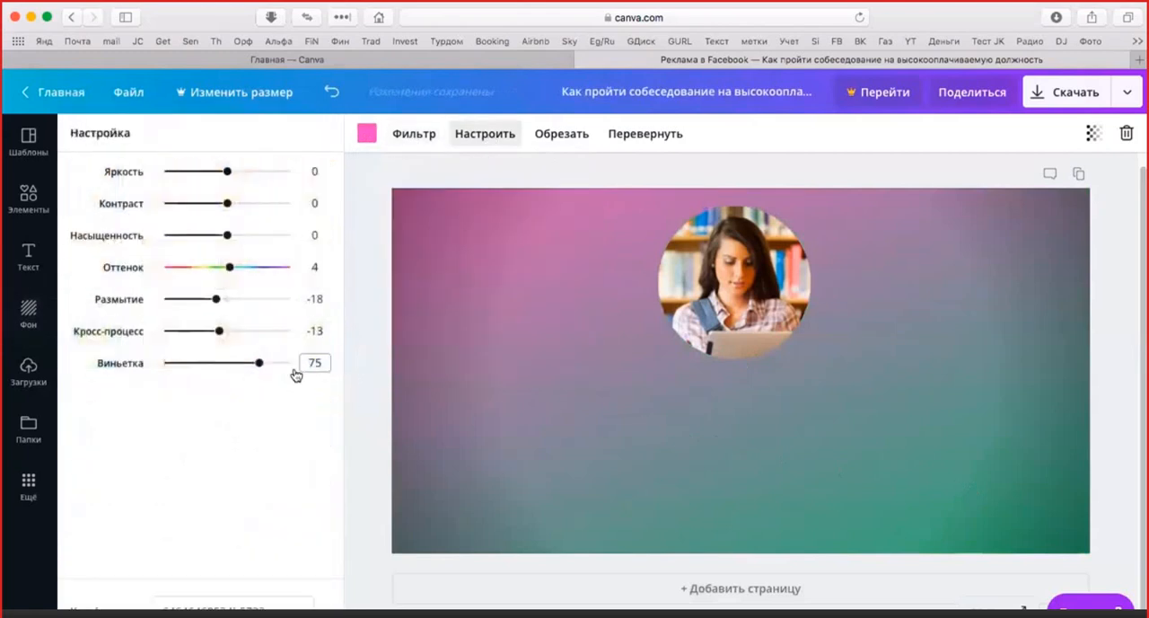
mouse_move(259, 363)
left_mouse_down()
mouse_move(136, 363)
mouse_move(268, 363)
left_mouse_up()
left_click(414, 142)
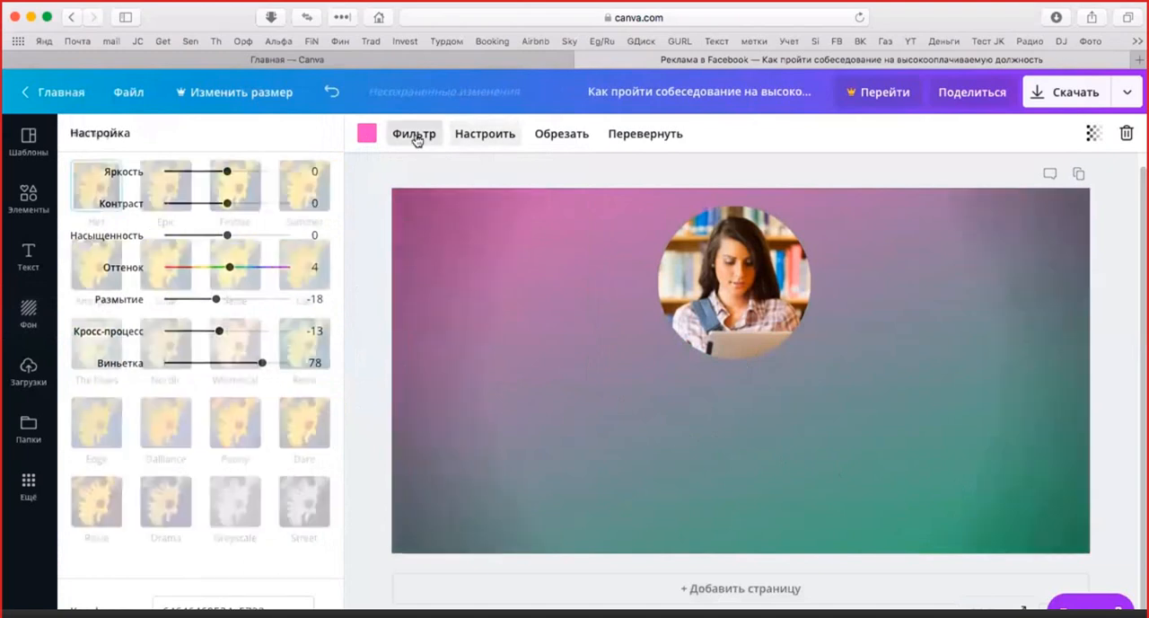
left_click(493, 138)
left_click(492, 137)
left_click(492, 137)
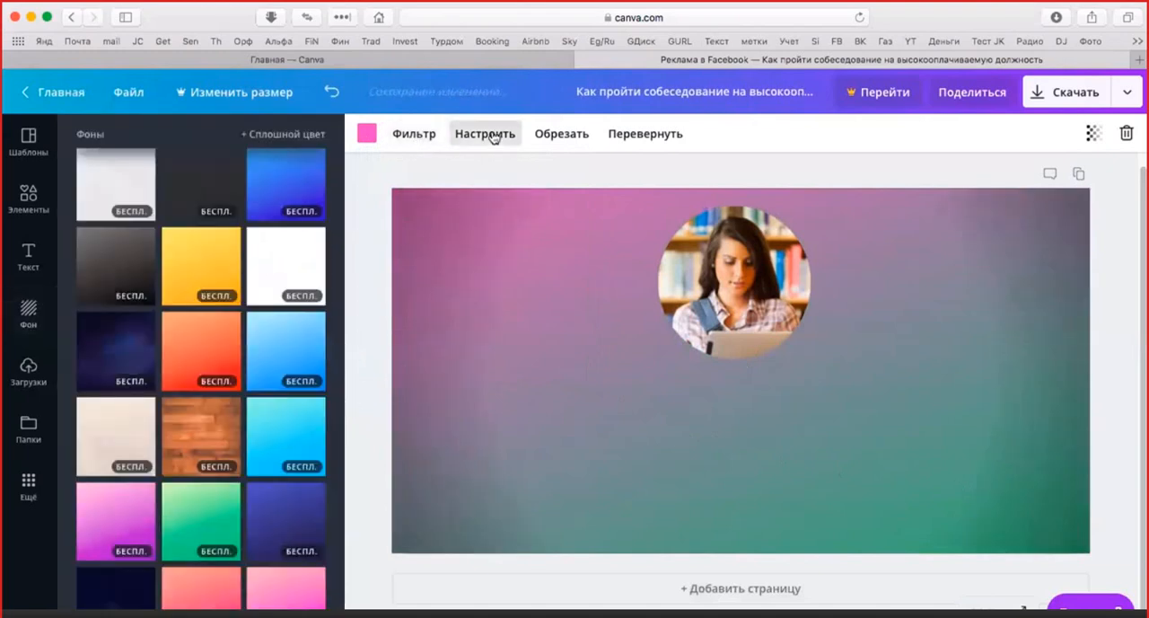
left_click(492, 137)
Change the background gradient's pink tone to yellow-green from the default colours and collapse the backgrounds list
left_click(367, 133)
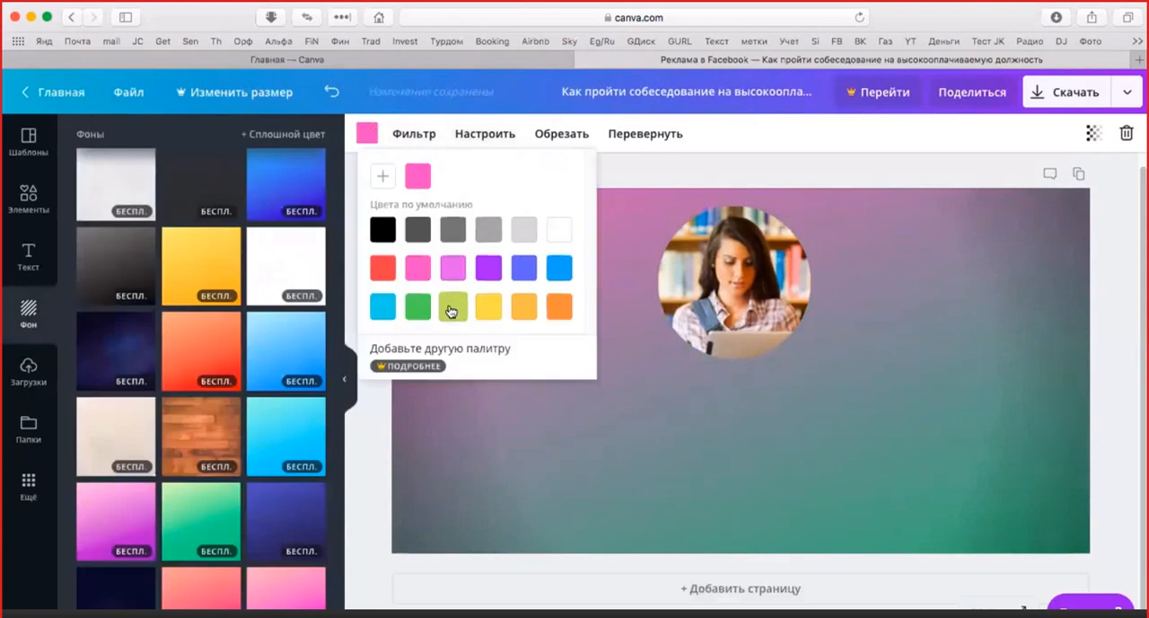
left_click(451, 309)
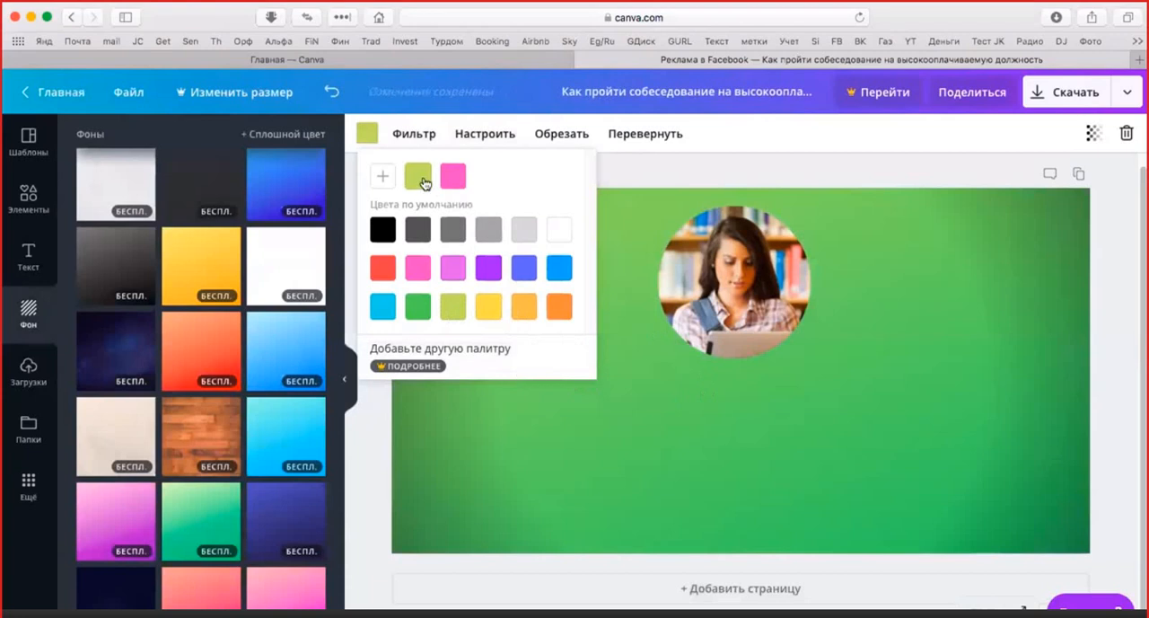
left_click(680, 417)
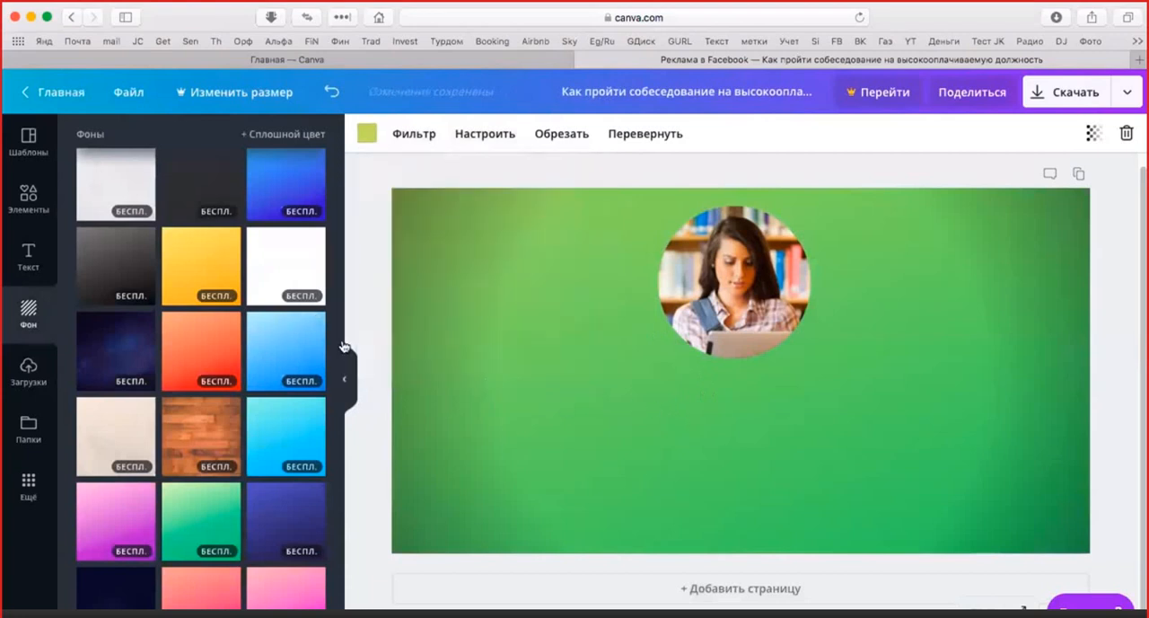
left_click(350, 378)
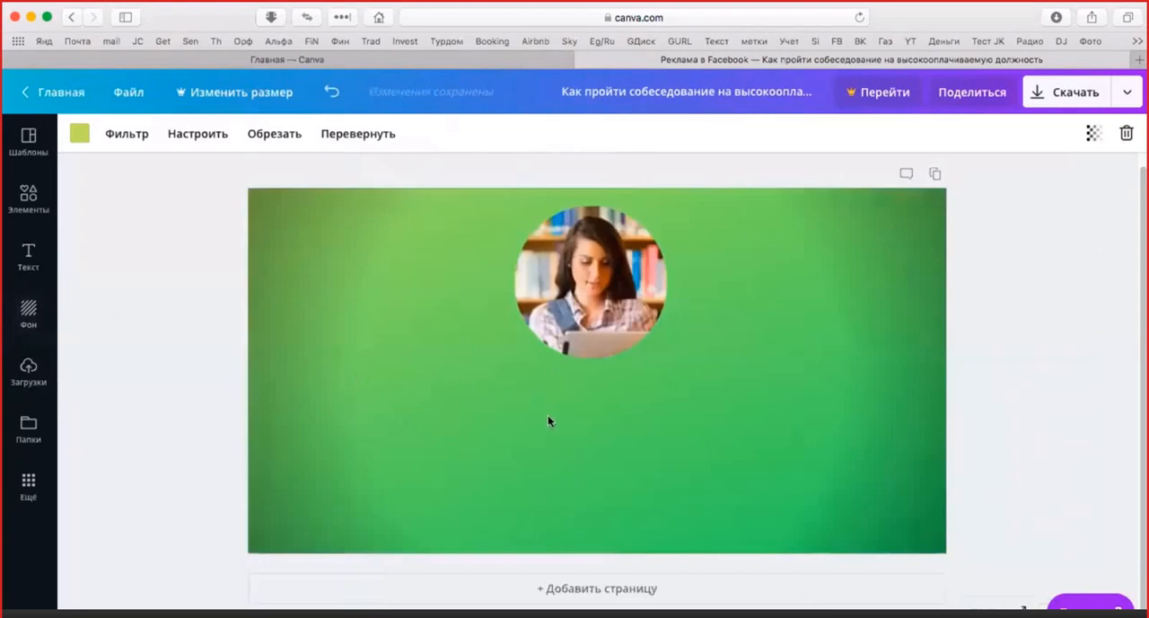
Add a placeholder text box roughly centred below the circular photo, enlarged to about font size 41.2
left_click(30, 257)
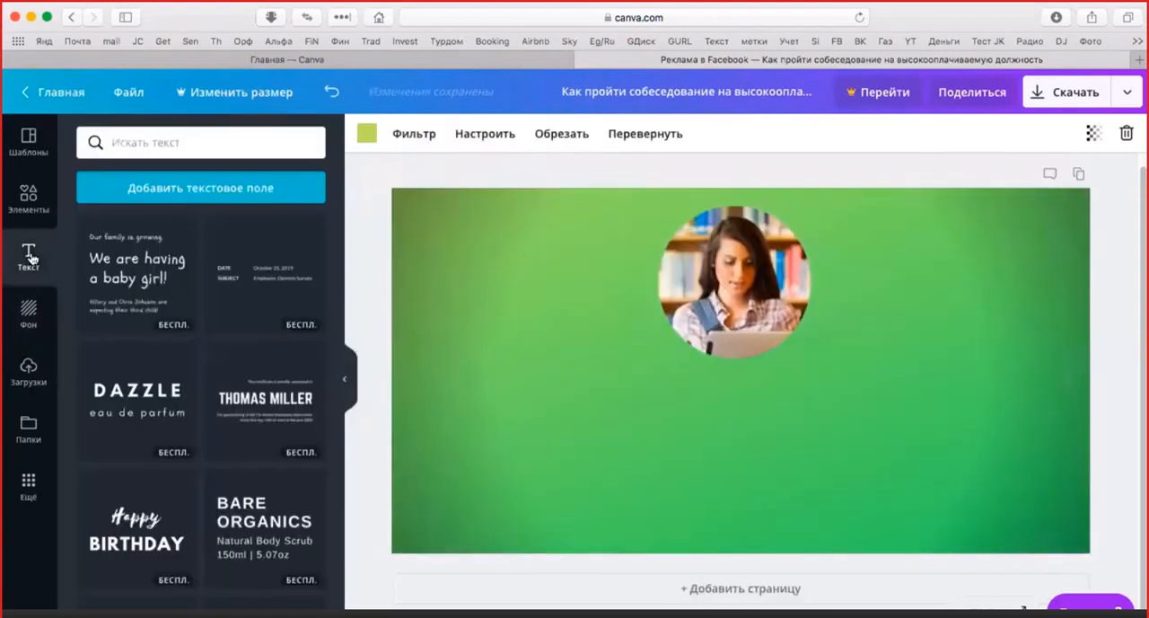
left_click(231, 190)
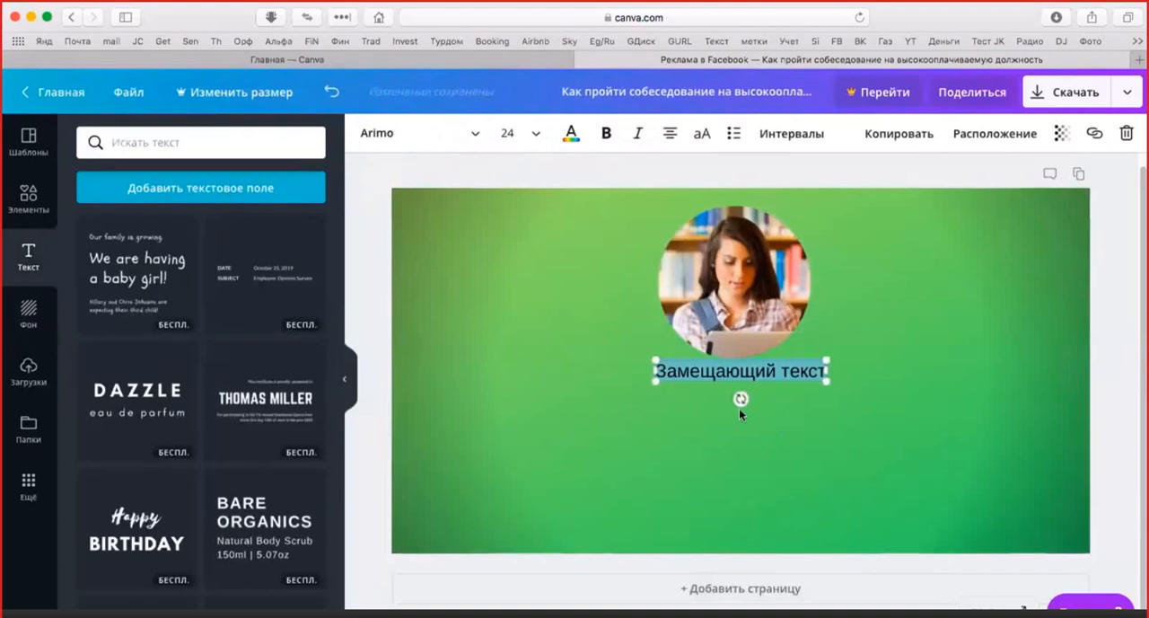
left_click_drag(784, 391, 785, 450)
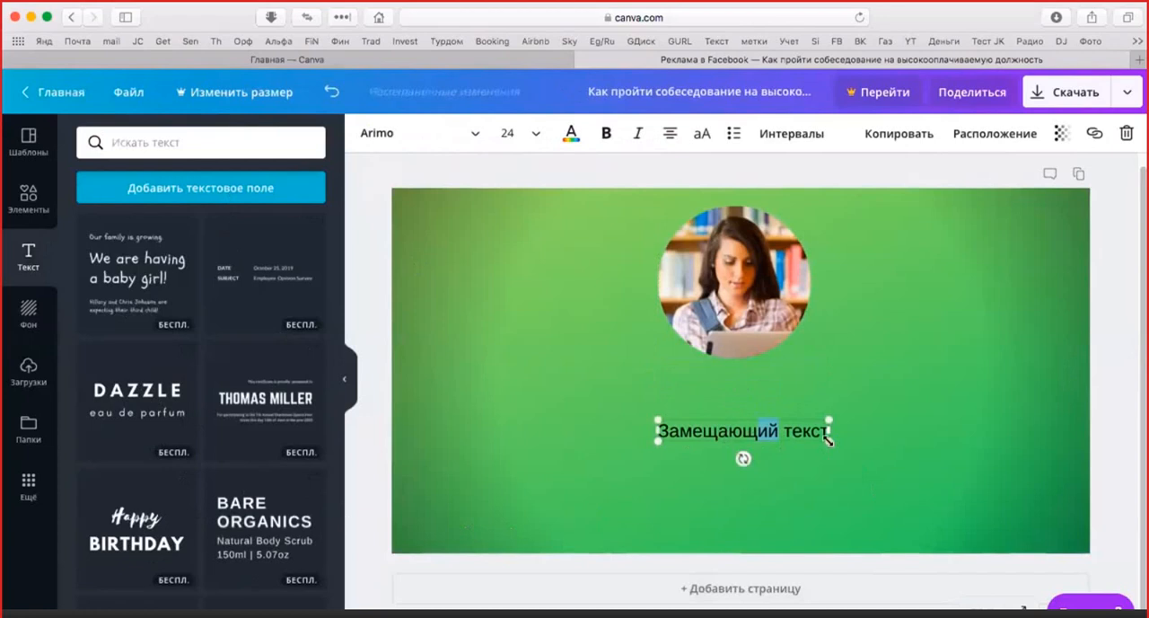
left_click_drag(829, 430, 953, 495)
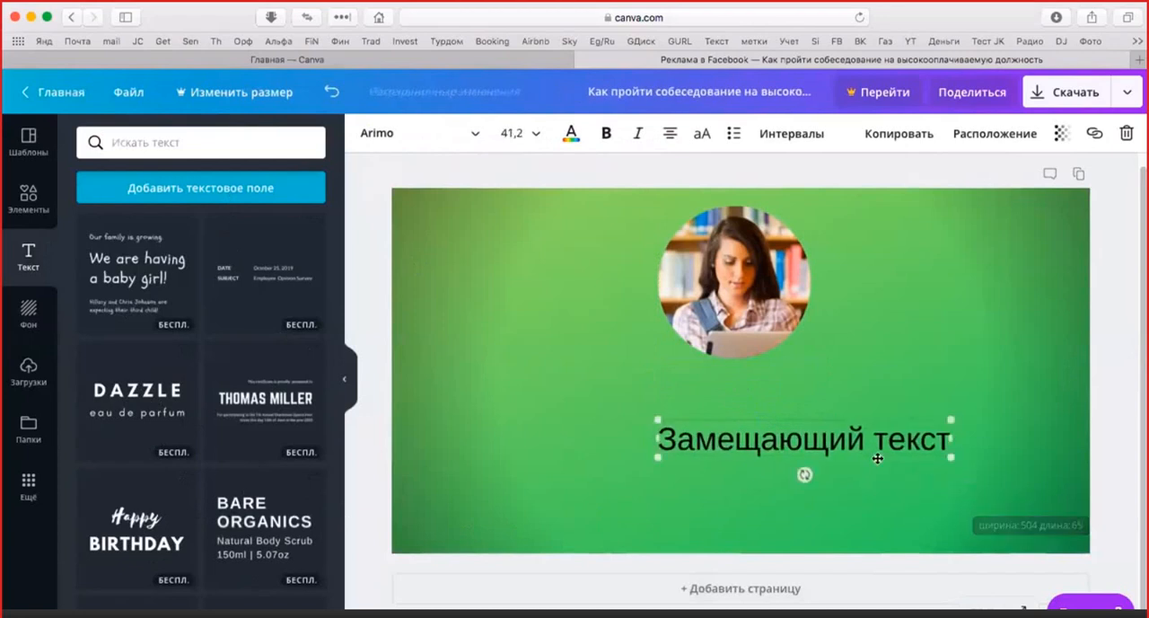
left_click(877, 459)
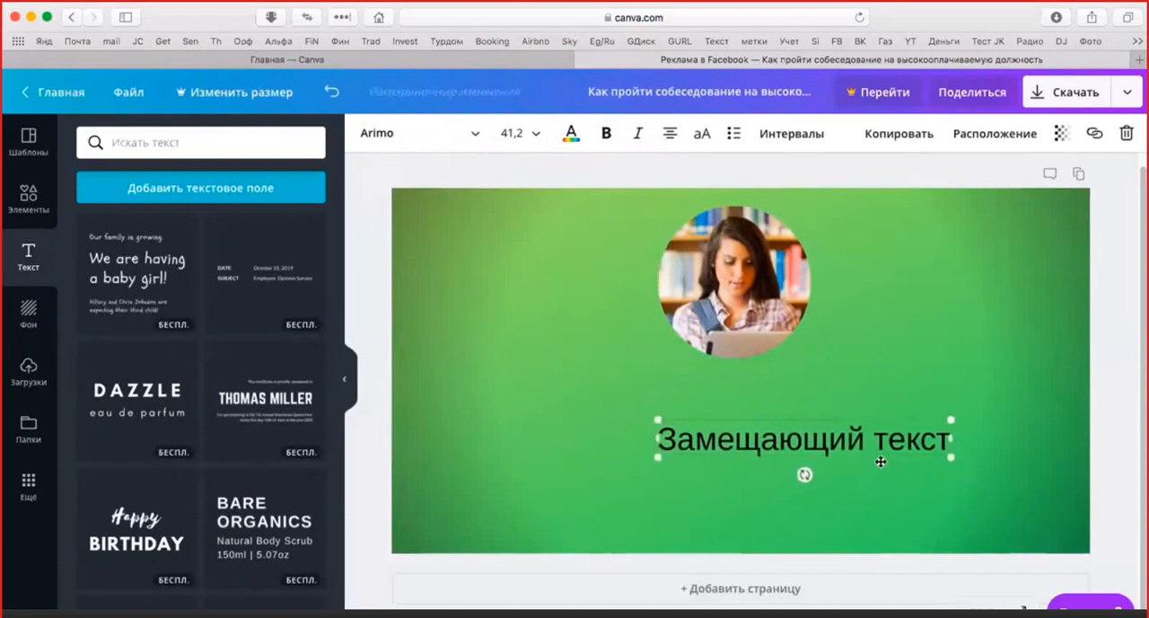
left_click_drag(881, 461, 797, 453)
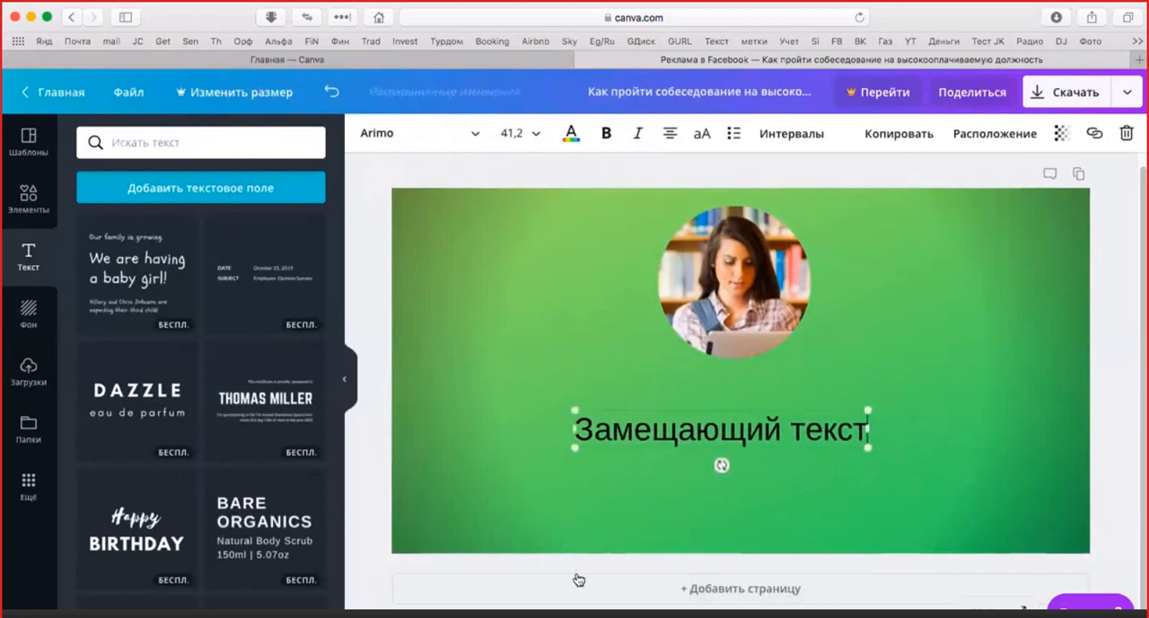
left_click(891, 329)
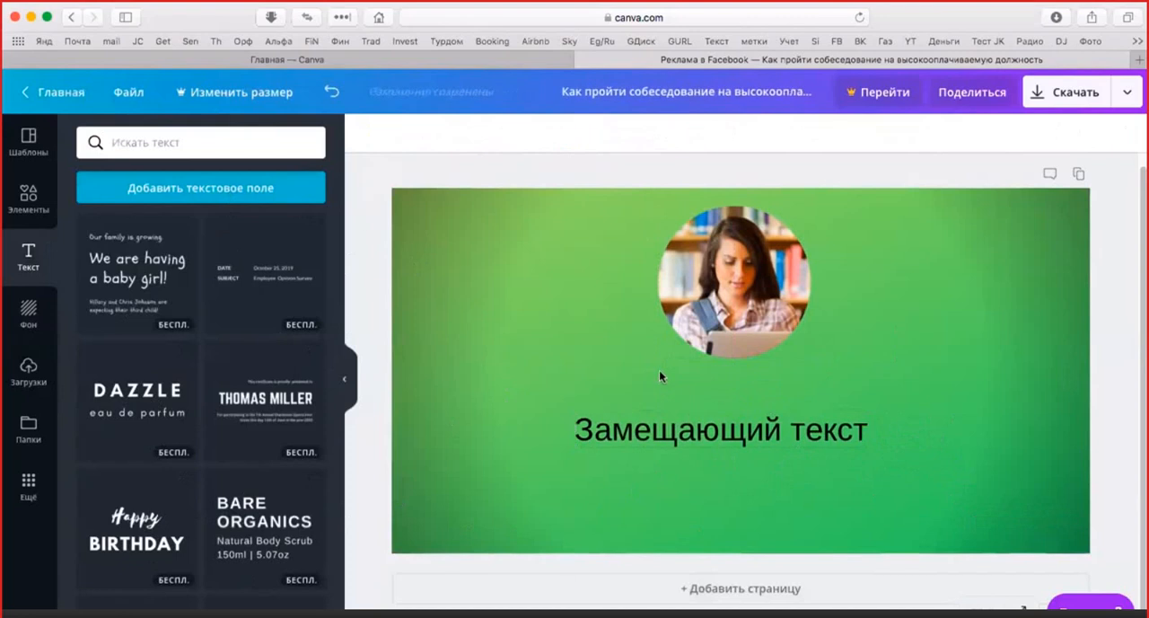